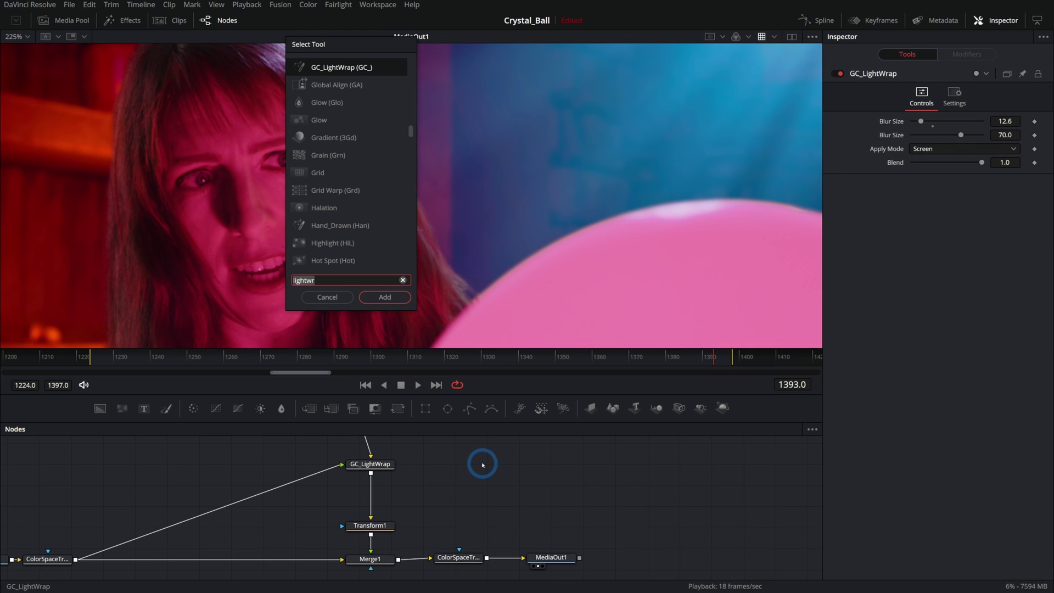
# Delete both the duplicate GC_LightWrap_1 and the original GC_LightWrap nodes from the graph
pyautogui.press('Delete')
pyautogui.click(386, 465)
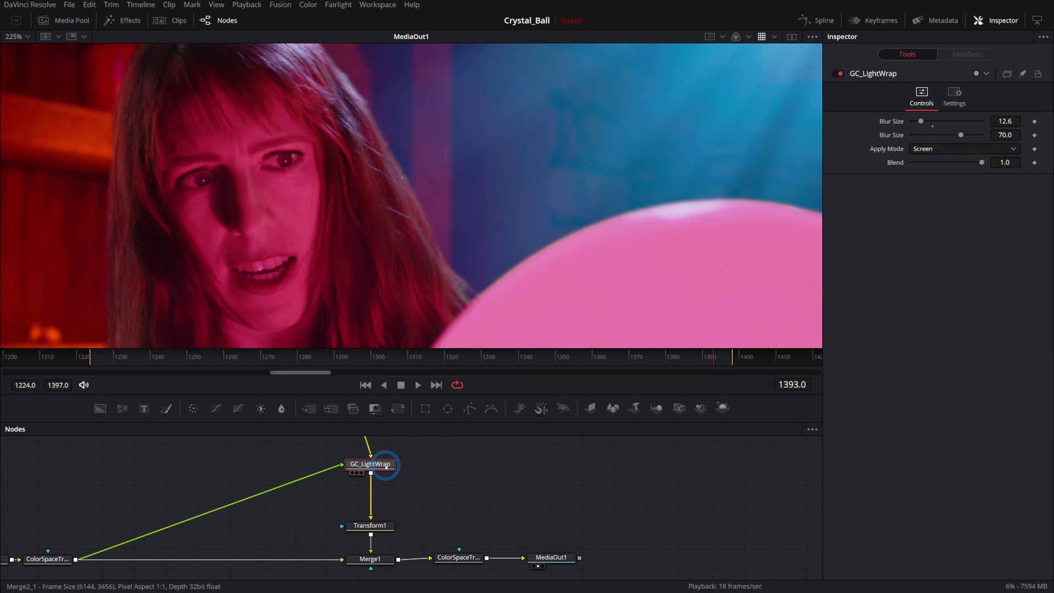
pyautogui.press('Delete')
pyautogui.scroll(5, 387, 494)
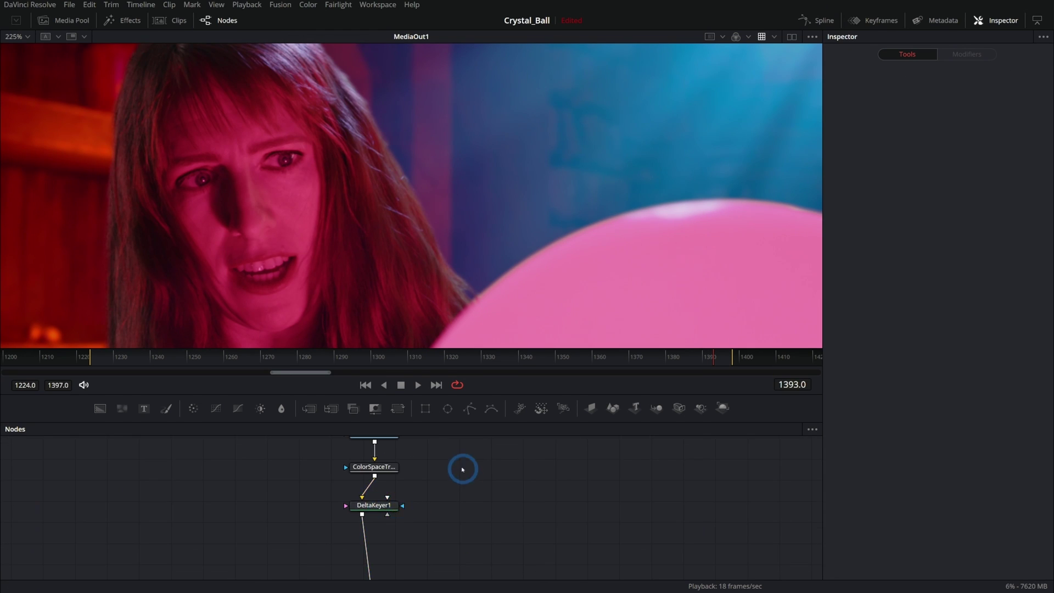
# View the MediaIn1, ColorSpaceTransform1 and DeltaKeyer1 outputs in turn, then locate Transform1
pyautogui.moveTo(461, 466); pyautogui.dragTo(473, 512)
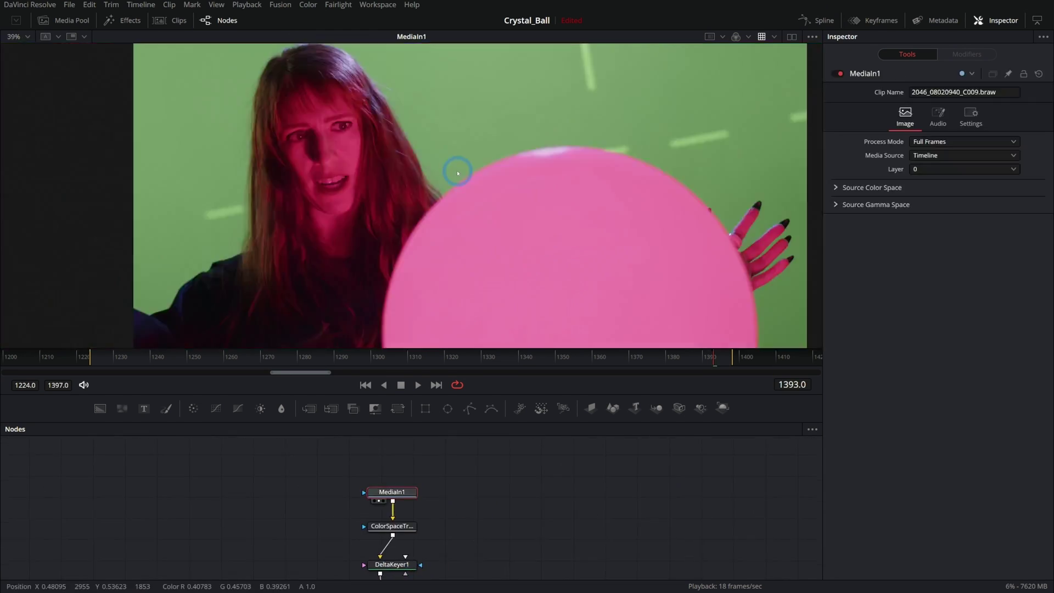
pyautogui.moveTo(453, 167); pyautogui.dragTo(469, 183)
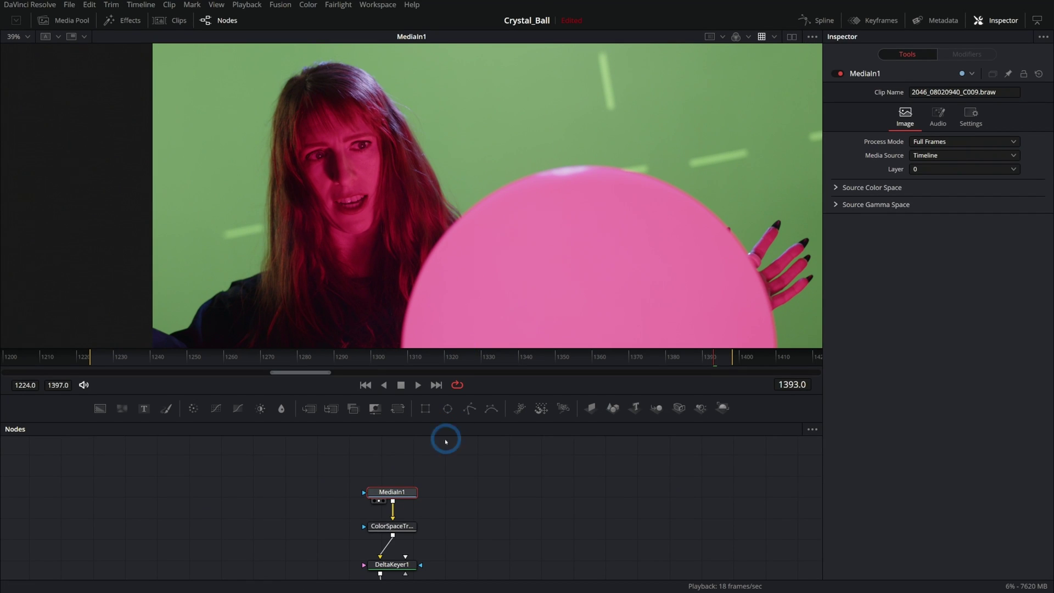
pyautogui.moveTo(392, 525); pyautogui.dragTo(448, 253)
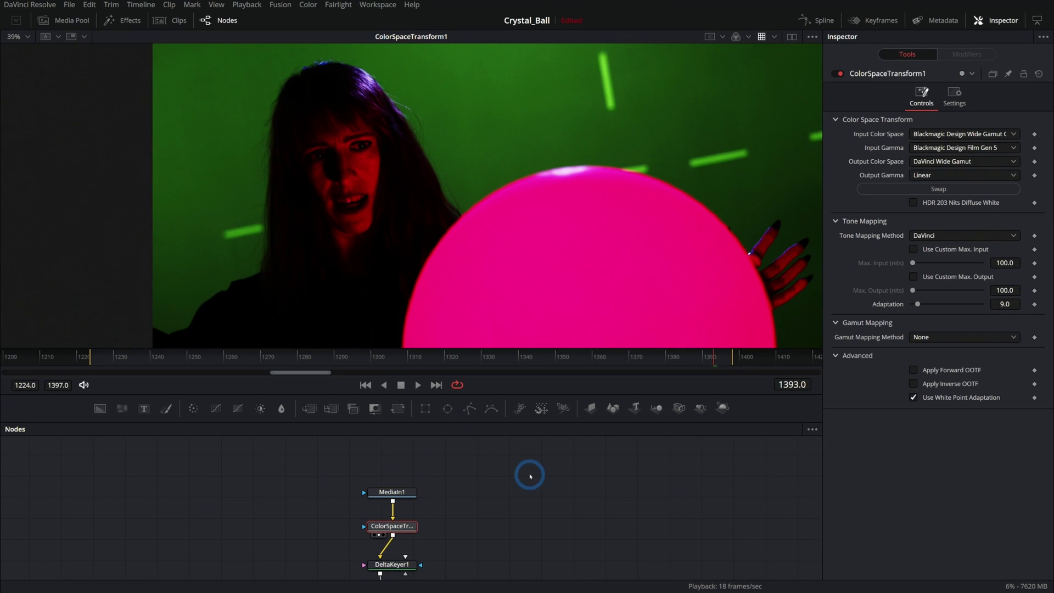
pyautogui.scroll(-2, 412, 494)
pyautogui.moveTo(400, 505); pyautogui.dragTo(517, 188)
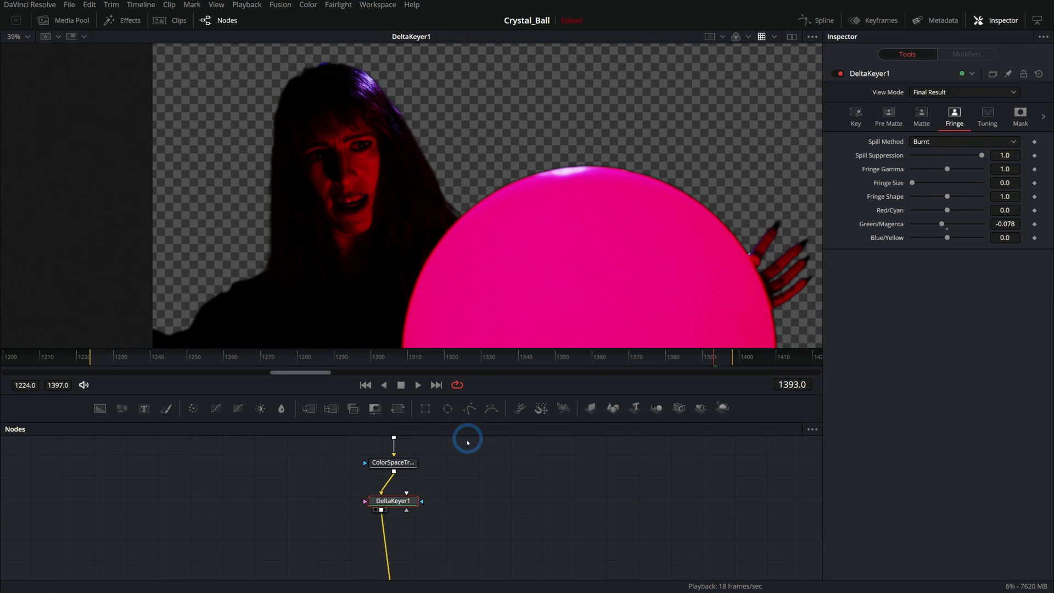
pyautogui.moveTo(487, 525); pyautogui.dragTo(492, 502)
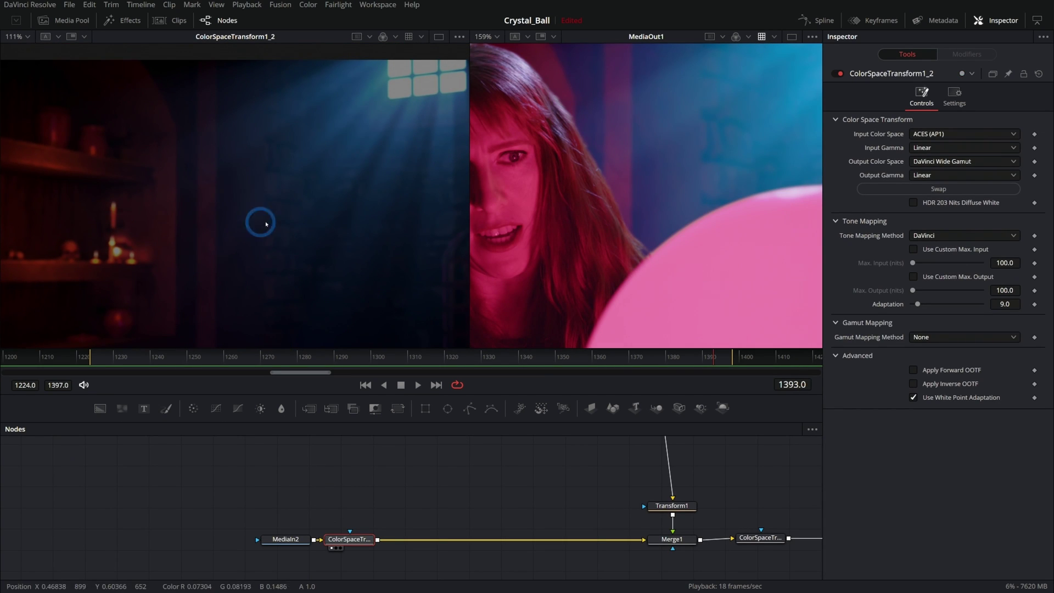
# Widen the MediaOut1 viewer and drop a new Transform3 node near MediaOut1
pyautogui.moveTo(470, 159); pyautogui.dragTo(157, 176)
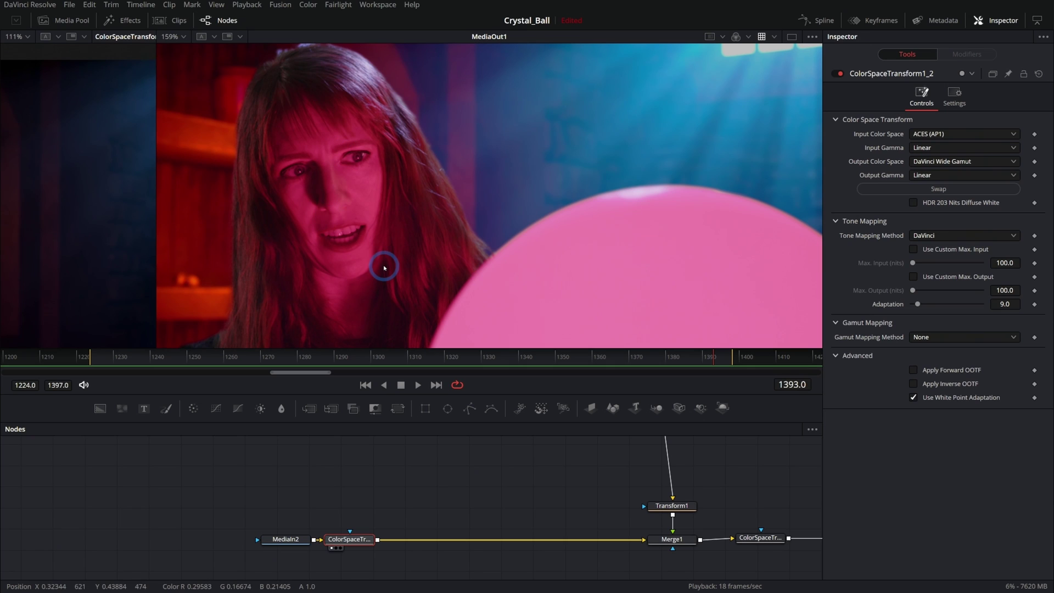
pyautogui.moveTo(545, 448); pyautogui.dragTo(459, 487)
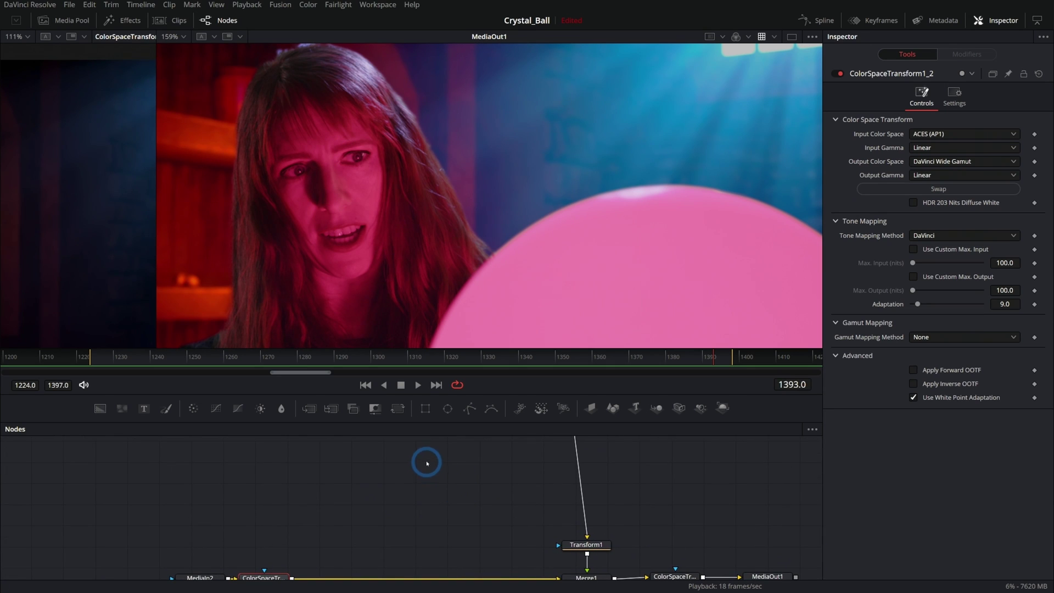
pyautogui.moveTo(398, 408); pyautogui.dragTo(425, 479)
pyautogui.scroll(-2, 136, 274)
pyautogui.moveTo(156, 236); pyautogui.dragTo(464, 236)
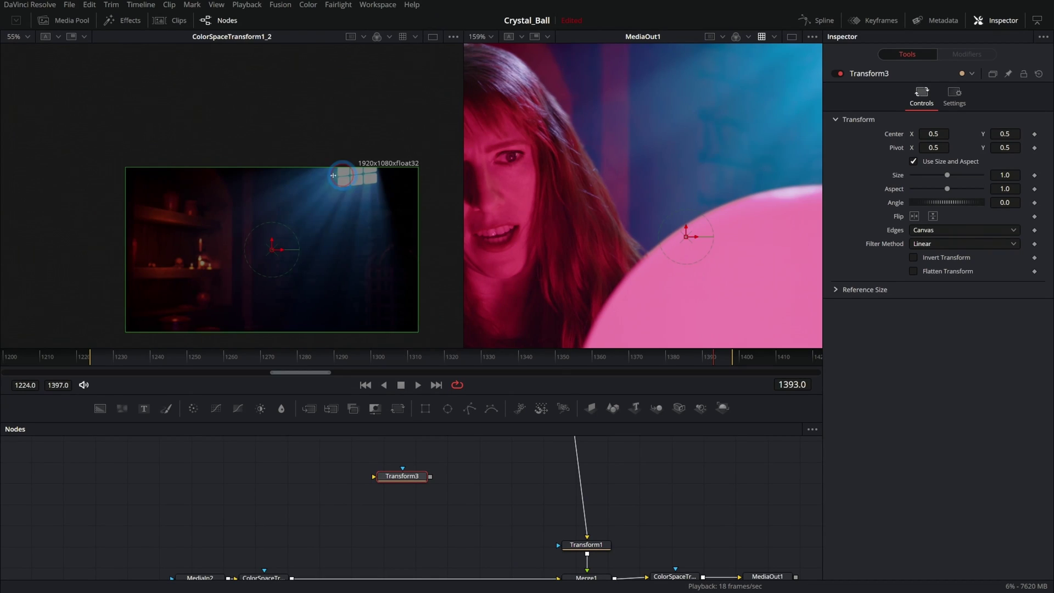
# Connect ColorSpaceTransform1_2 into Transform3 and add a Merge3 node after it
pyautogui.moveTo(699, 283); pyautogui.dragTo(170, 348)
pyautogui.moveTo(493, 455); pyautogui.dragTo(472, 426)
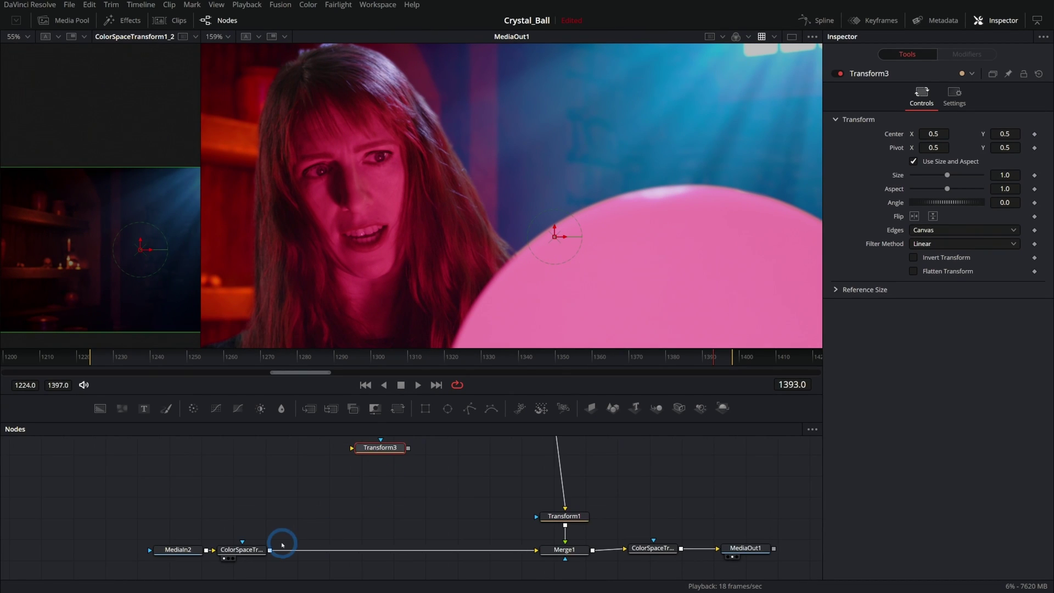
pyautogui.moveTo(269, 551); pyautogui.dragTo(352, 448)
pyautogui.moveTo(447, 463); pyautogui.dragTo(385, 526)
pyautogui.moveTo(308, 407); pyautogui.dragTo(515, 510)
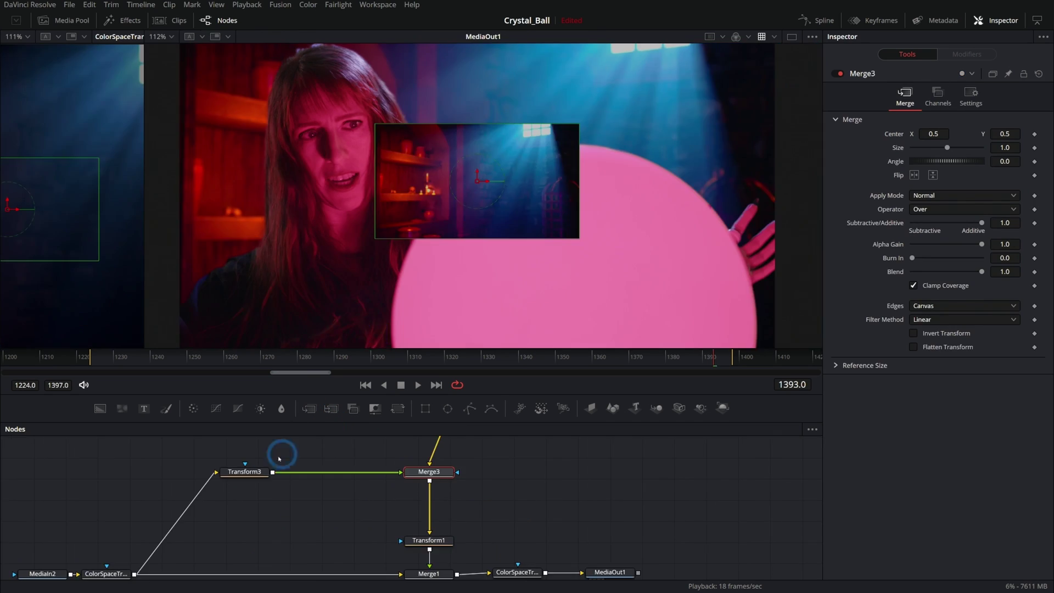
# Scale Transform3 up to about 2.98 and insert a Blur1 node before Merge3
pyautogui.click(245, 471)
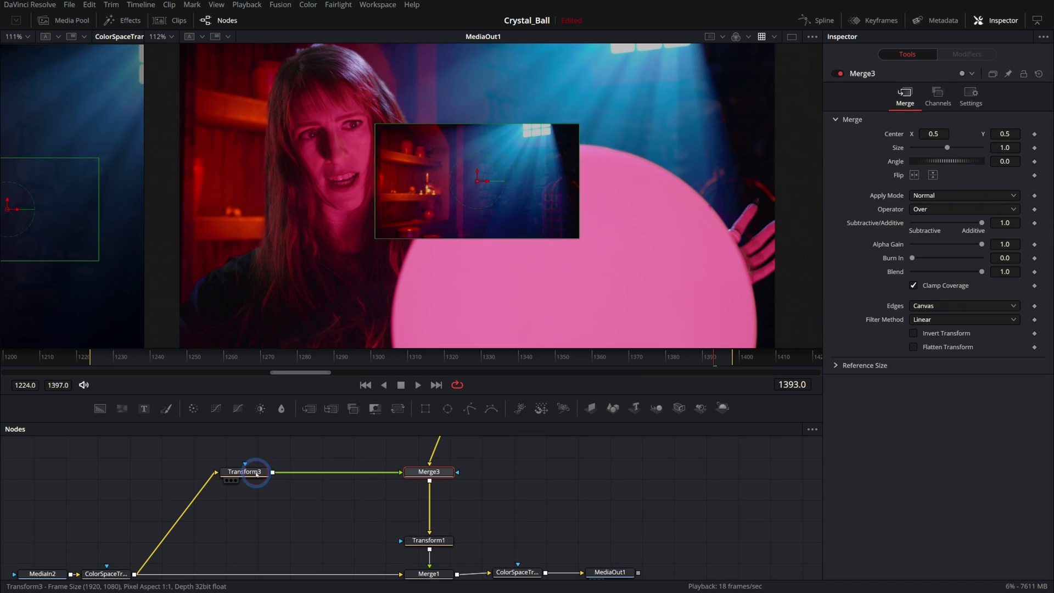
pyautogui.moveTo(580, 240); pyautogui.dragTo(781, 347)
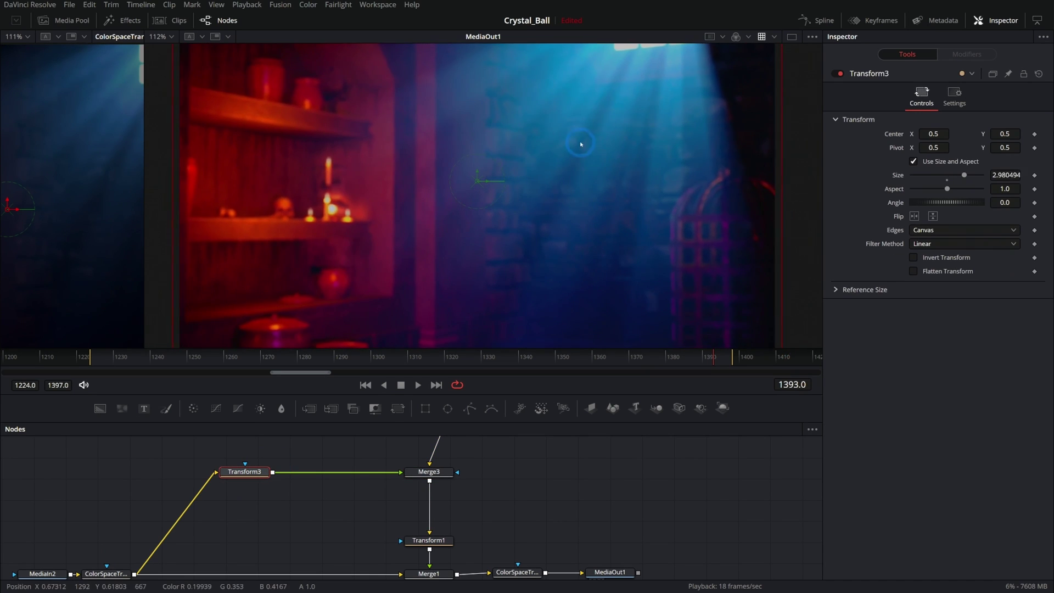
pyautogui.moveTo(564, 173)
pyautogui.mouseDown()
pyautogui.moveTo(572, 233)
pyautogui.moveTo(567, 165)
pyautogui.mouseUp()
pyautogui.moveTo(259, 471); pyautogui.dragTo(343, 475)
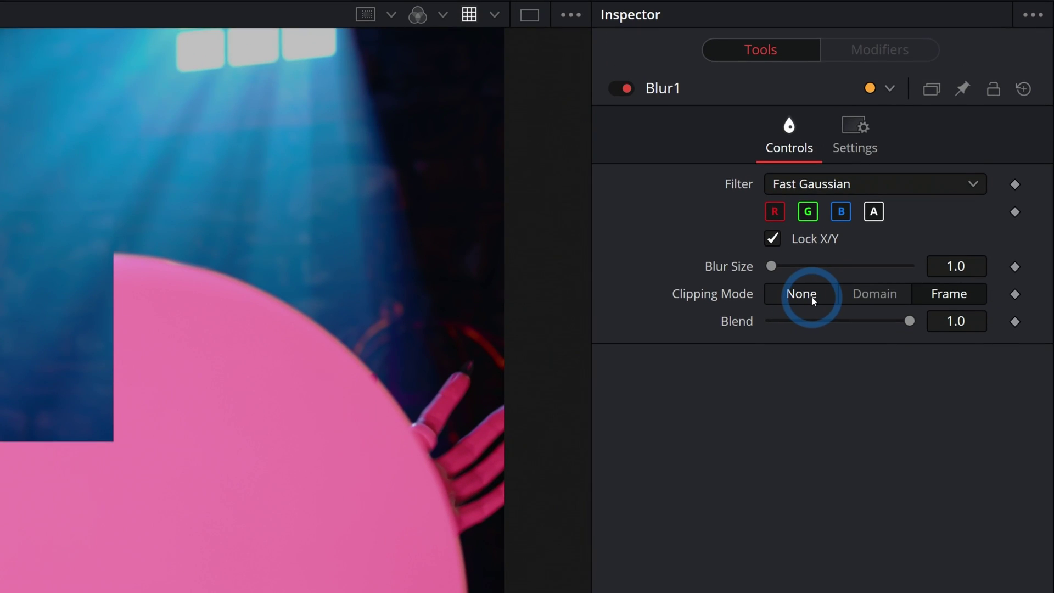
# Set Blur1's Clipping Mode to None and its Blur Size to 74
pyautogui.click(814, 299)
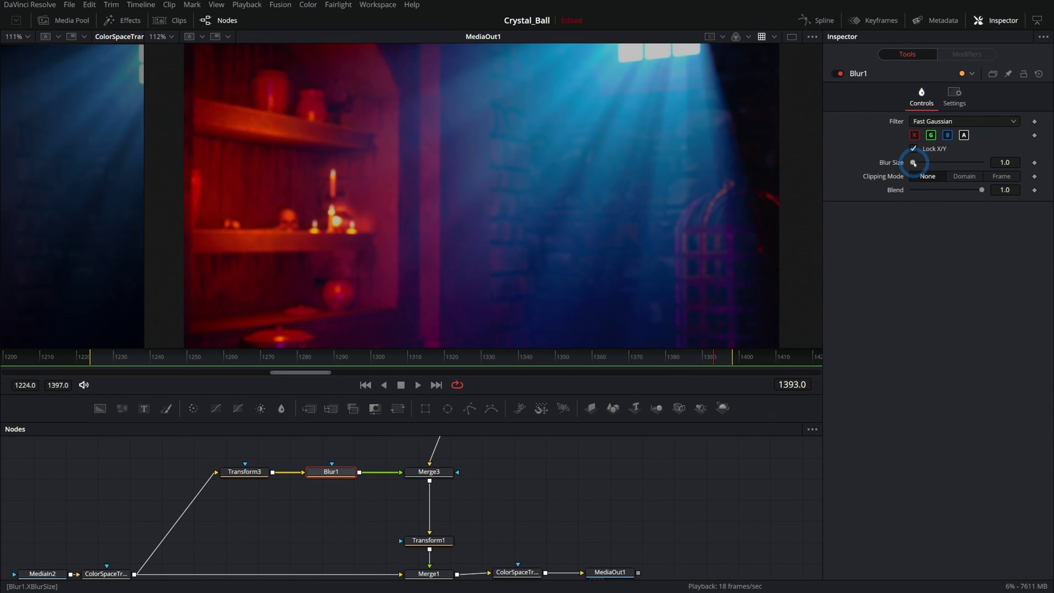
pyautogui.moveTo(918, 164); pyautogui.dragTo(933, 166)
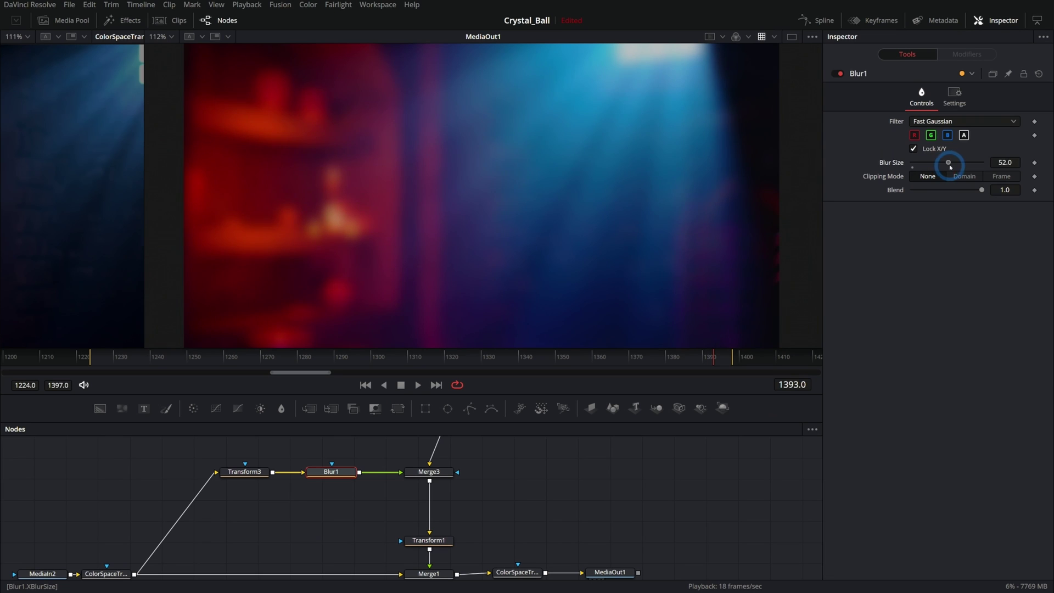
pyautogui.moveTo(957, 171); pyautogui.dragTo(949, 172)
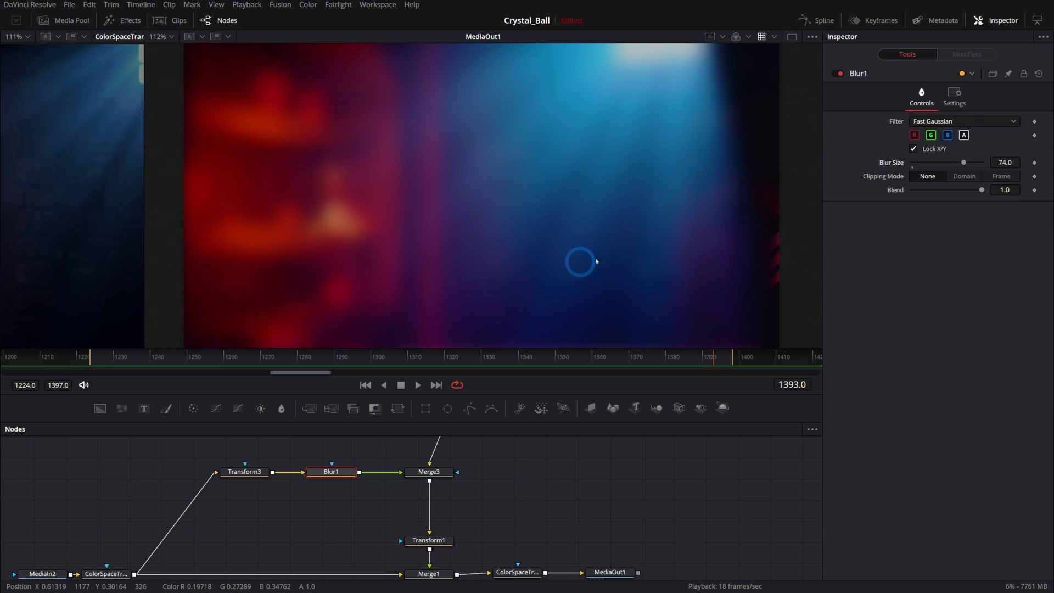
pyautogui.click(439, 473)
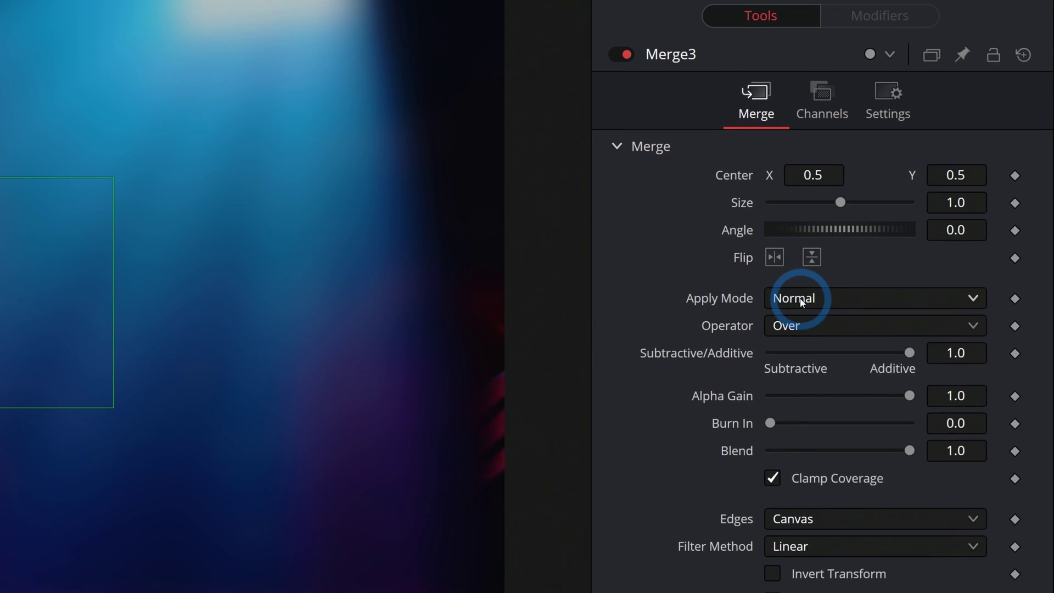
# Change Merge3's Apply Mode to Screen and zoom in on the woman's face
pyautogui.click(928, 197)
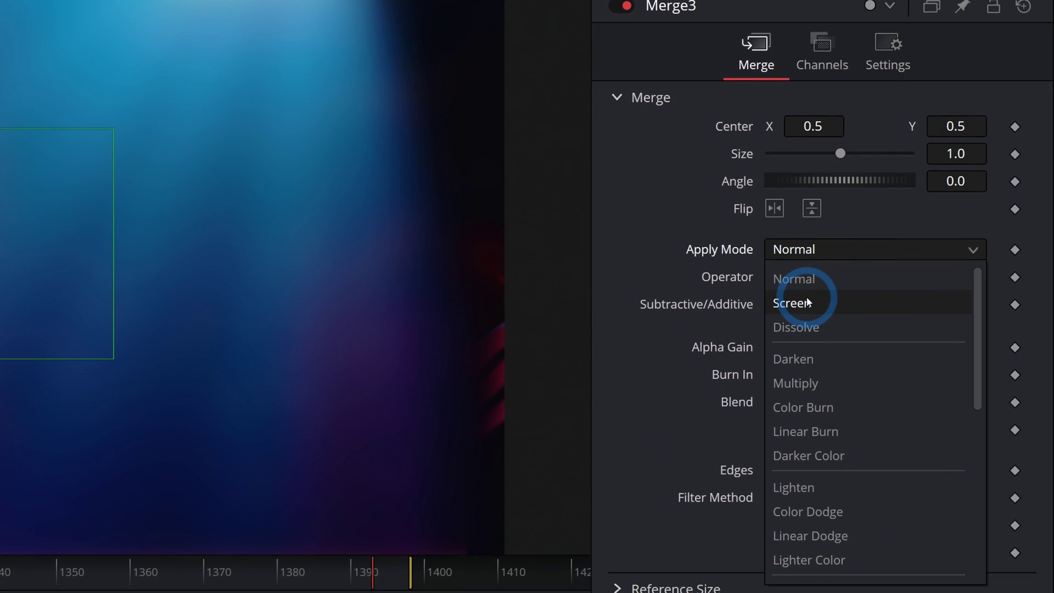
pyautogui.click(803, 350)
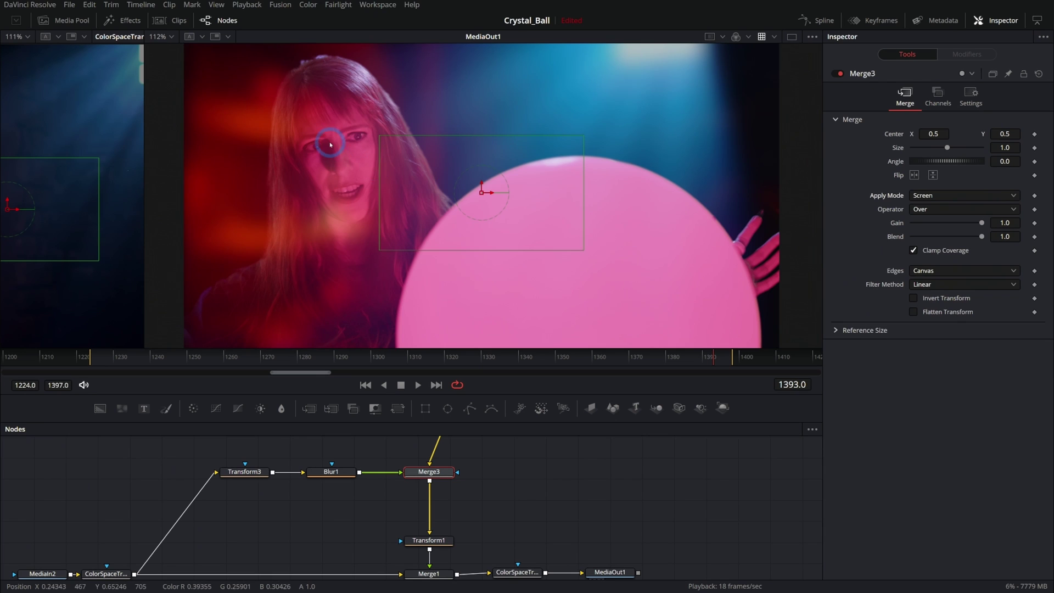
pyautogui.scroll(6, 330, 144)
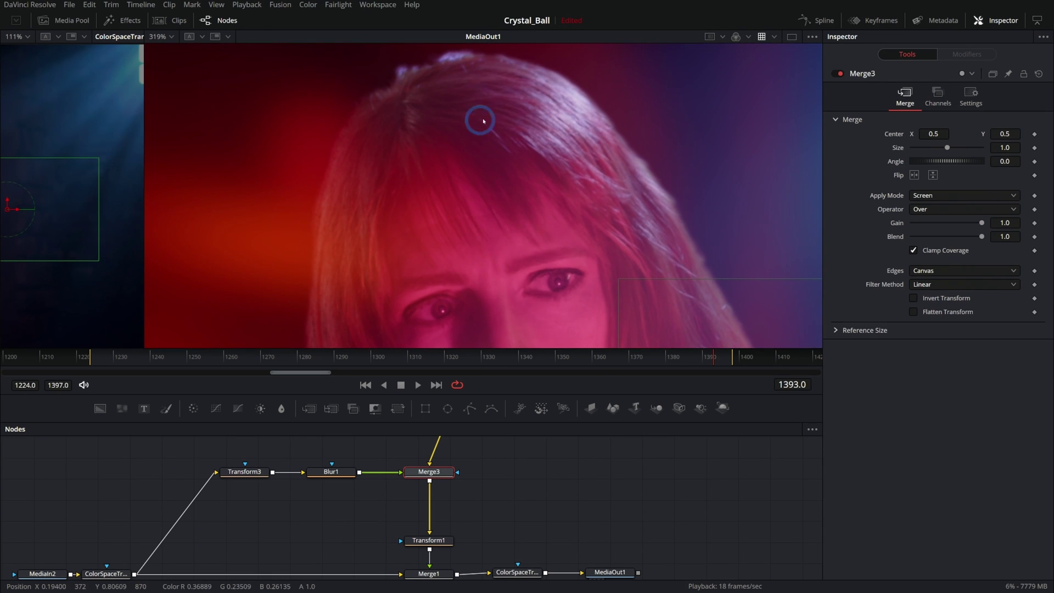
pyautogui.moveTo(538, 252); pyautogui.dragTo(454, 114)
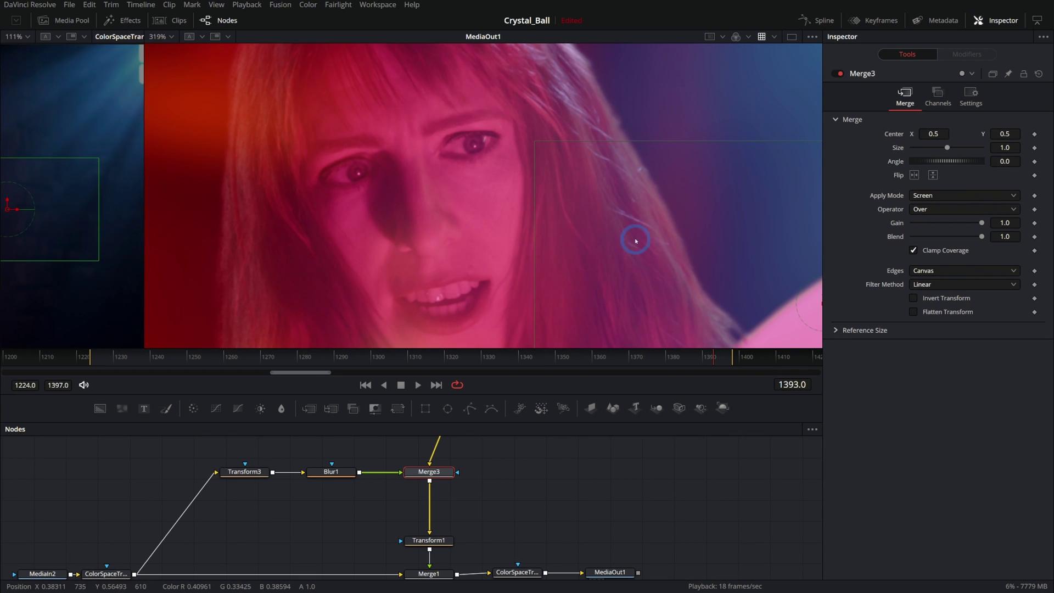
# Attach a new Polygon1 node to Merge3's mask input
pyautogui.scroll(-6, 674, 250)
pyautogui.moveTo(656, 285); pyautogui.dragTo(508, 215)
pyautogui.moveTo(472, 440); pyautogui.dragTo(469, 456)
pyautogui.moveTo(470, 414); pyautogui.dragTo(431, 489)
# Trace a closed polygon mask around the woman's side, hair, ball edge and fingers
pyautogui.click(282, 336)
pyautogui.click(320, 289)
pyautogui.click(369, 260)
pyautogui.moveTo(383, 99); pyautogui.dragTo(386, 89)
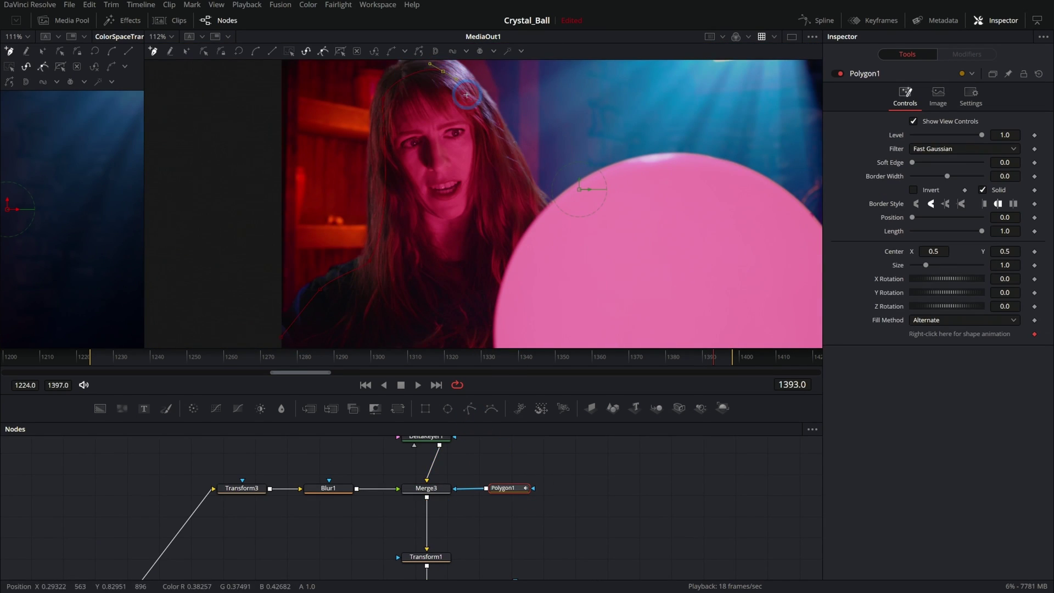
pyautogui.click(499, 159)
pyautogui.click(534, 207)
pyautogui.click(685, 165)
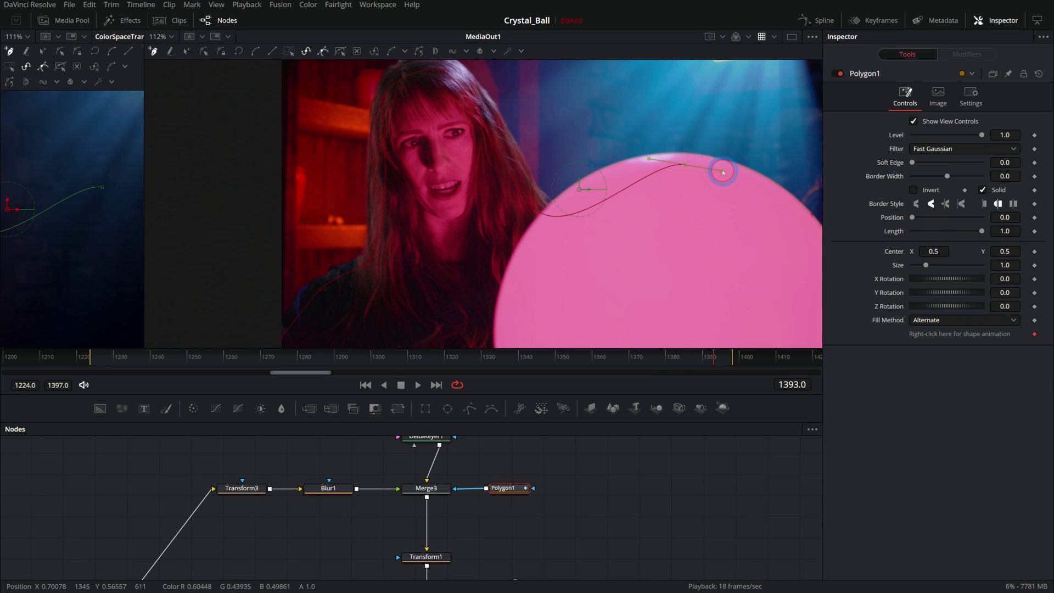
pyautogui.click(643, 219)
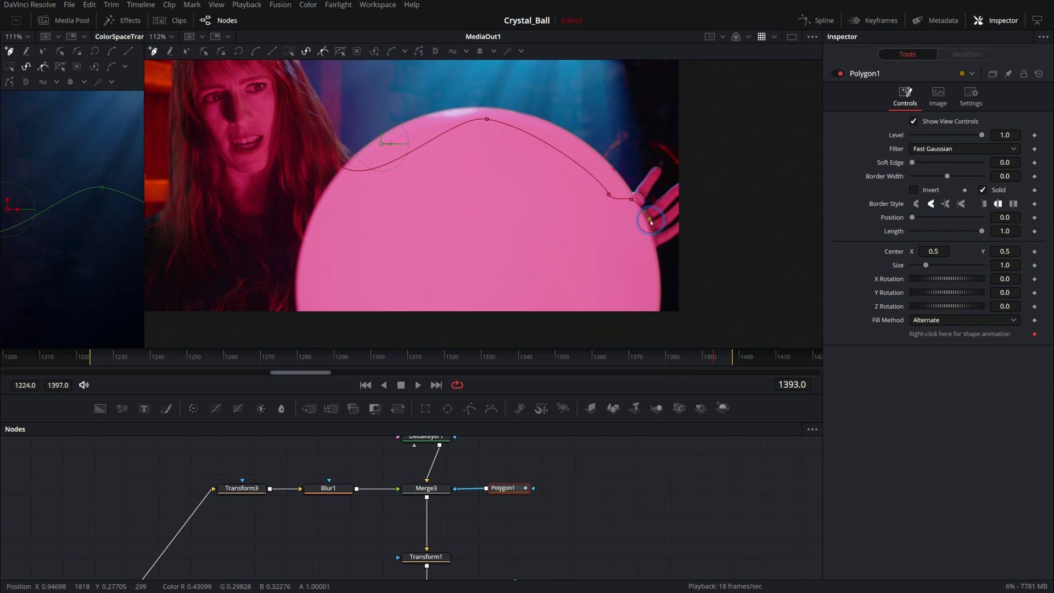
pyautogui.click(631, 242)
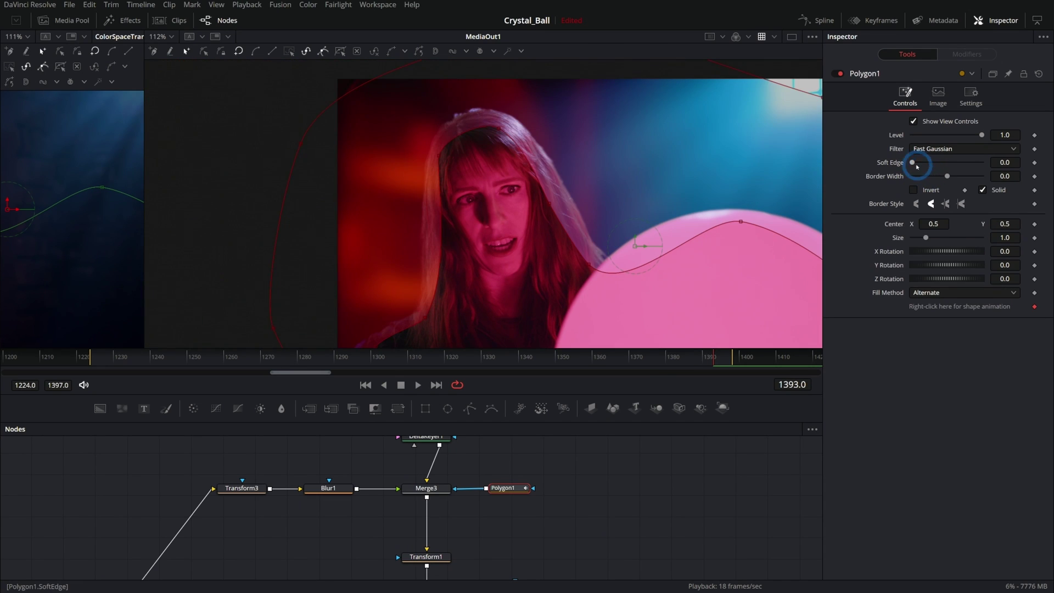
# Set the mask's Soft Edge to 0.0457 and add points over the head and hair
pyautogui.moveTo(917, 167); pyautogui.dragTo(929, 164)
pyautogui.click(606, 265)
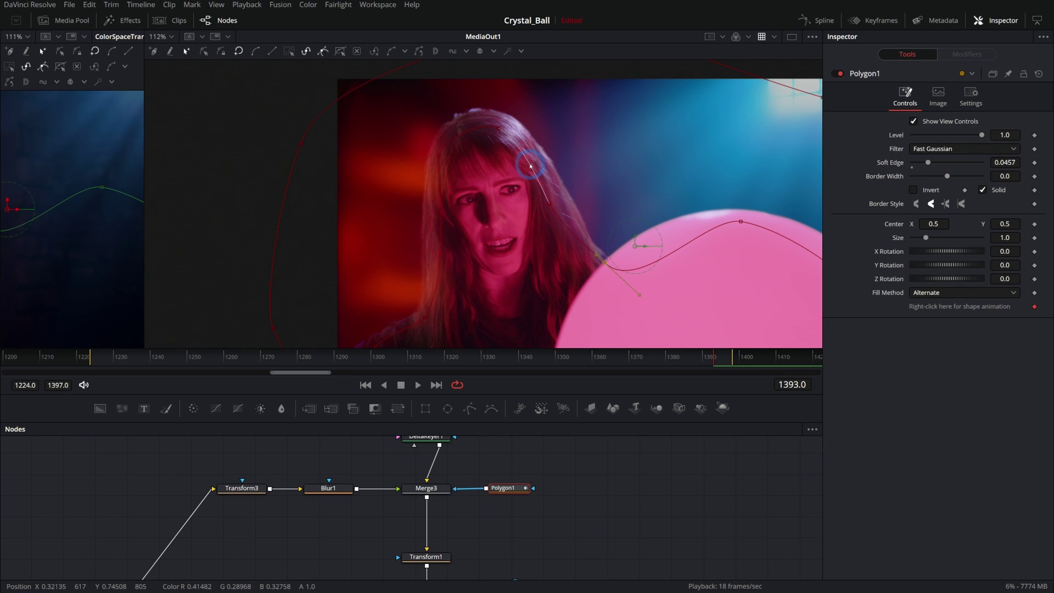
pyautogui.click(510, 127)
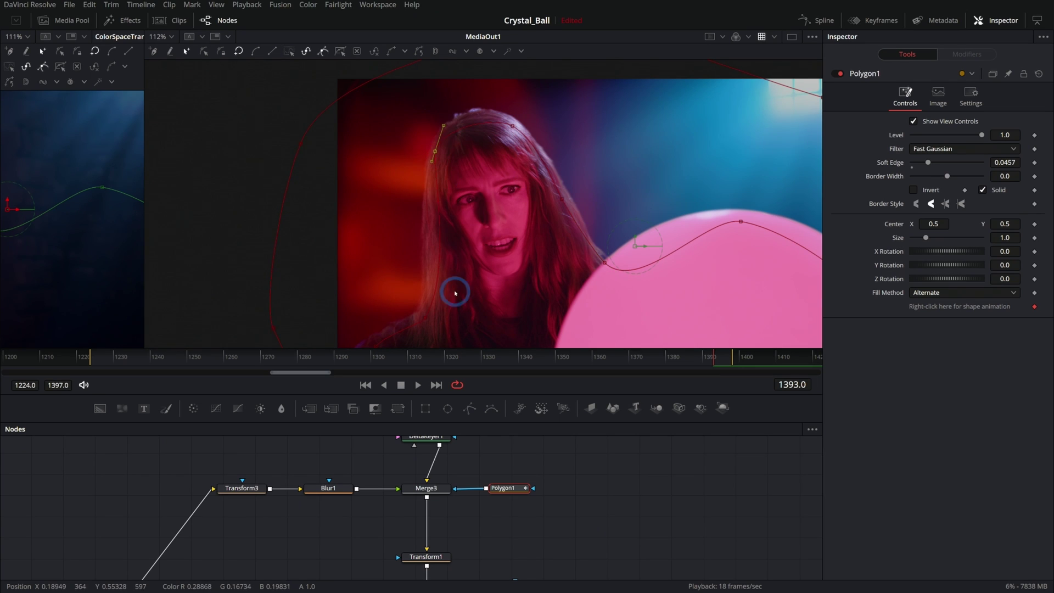
pyautogui.moveTo(411, 323); pyautogui.dragTo(448, 287)
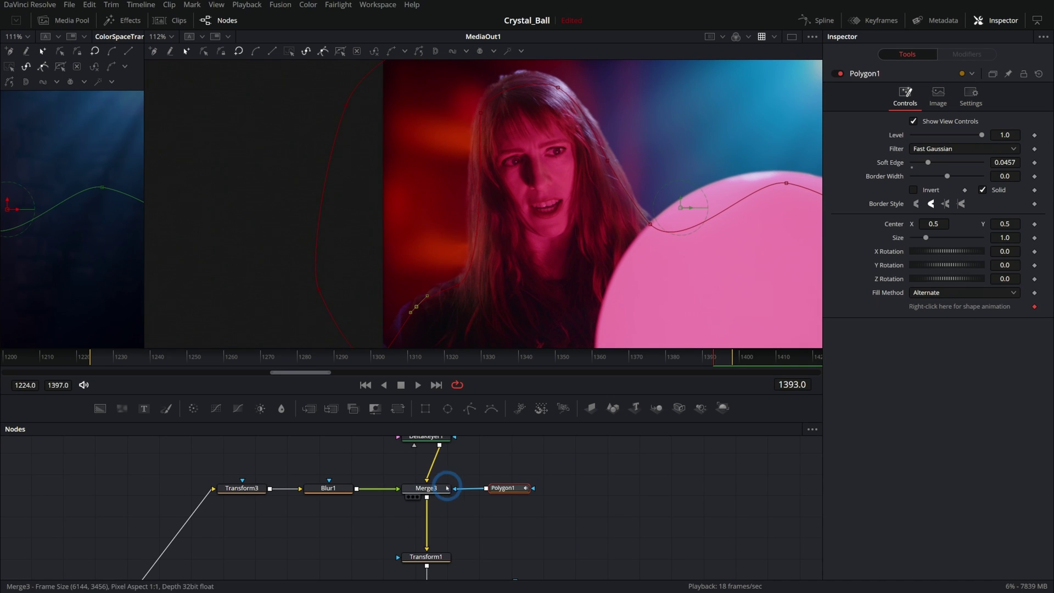
# Toggle Merge3 off and back on to compare the masked glow
pyautogui.click(564, 469)
pyautogui.click(426, 488)
pyautogui.click(836, 74)
pyautogui.click(836, 73)
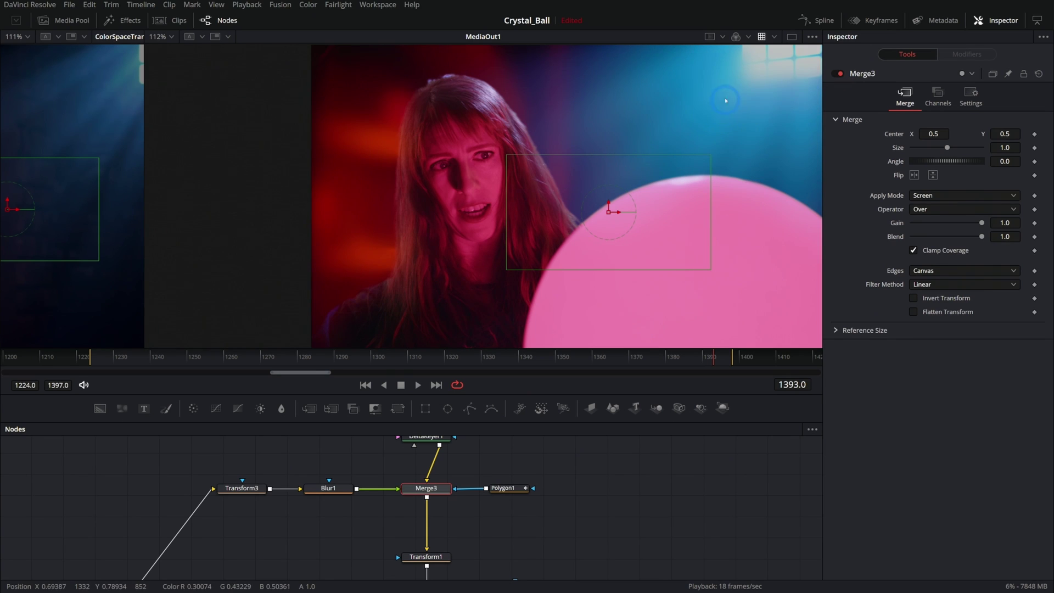
# Disable Merge3 with Ctrl+P and toggle it to compare the shot with and without glow
pyautogui.click(838, 74)
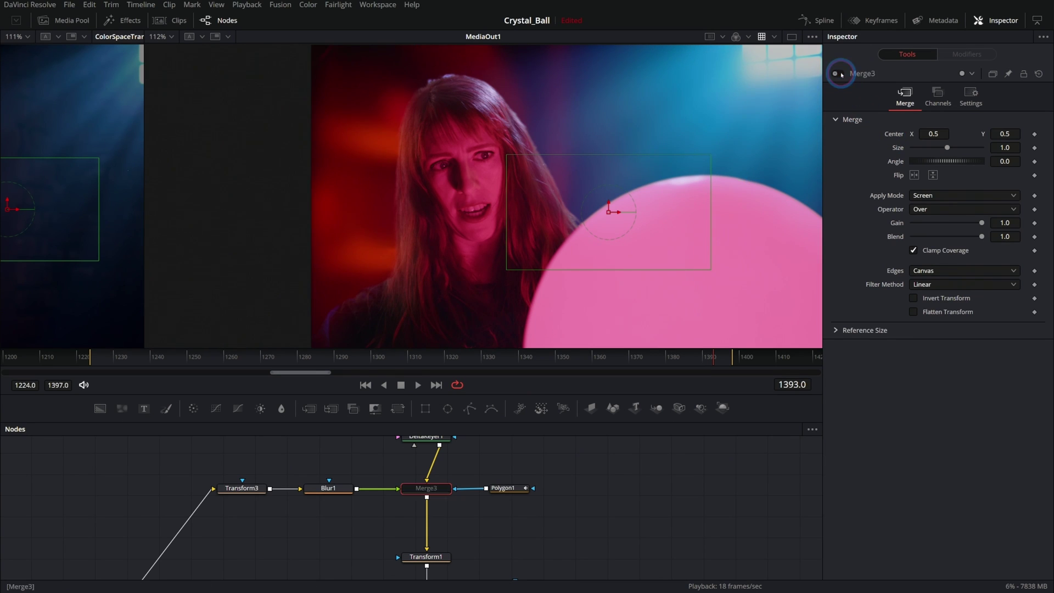
pyautogui.scroll(5, 419, 165)
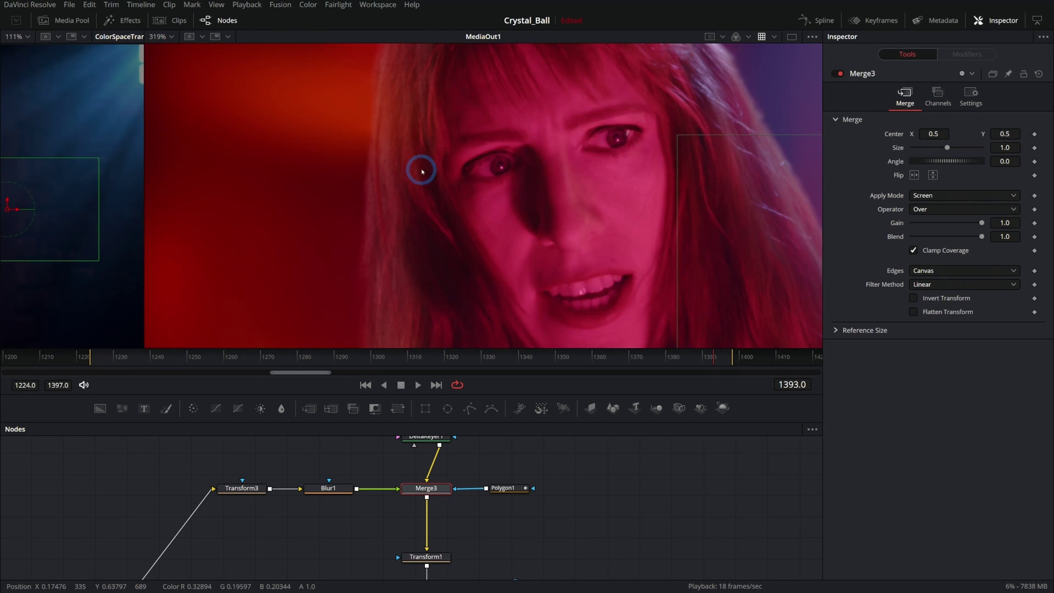
pyautogui.hotkey('ctrl', 'p')
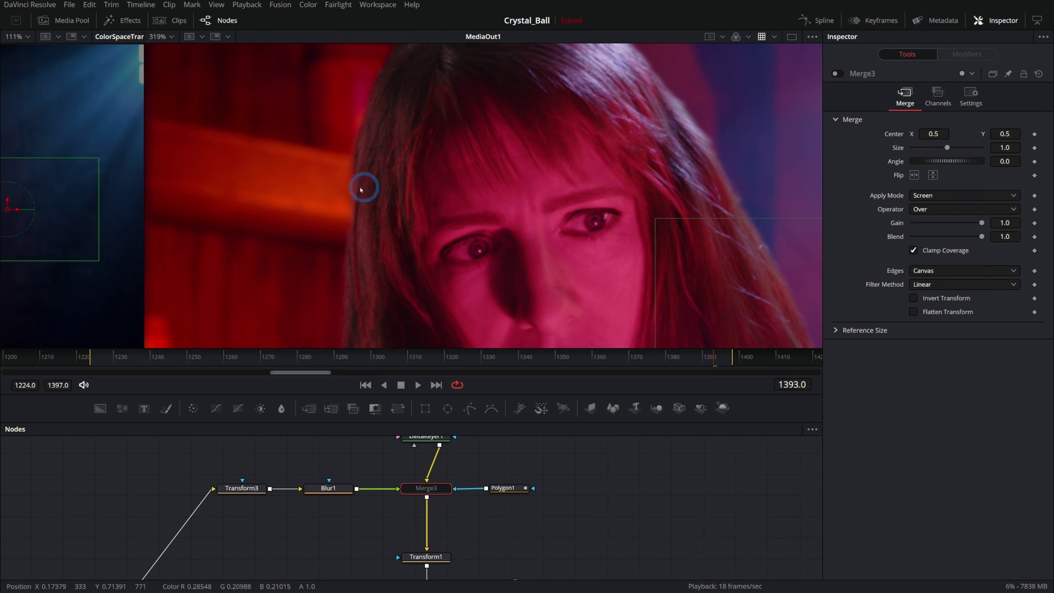
pyautogui.click(837, 74)
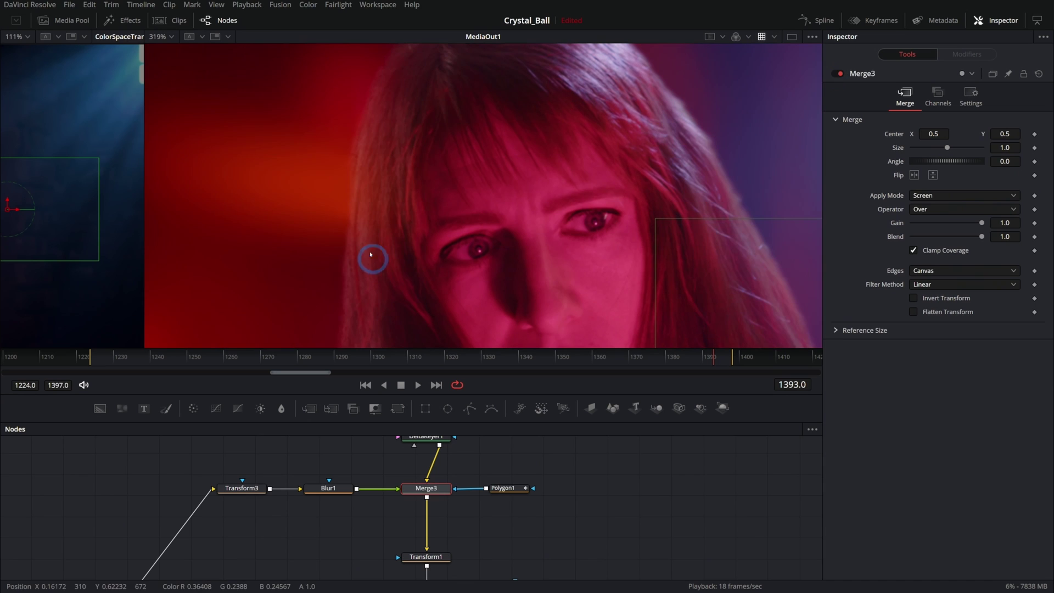
pyautogui.click(839, 72)
# Frame the face and ball in the viewer and bring DeltaKeyer1 into view in the graph
pyautogui.scroll(-5, 712, 160)
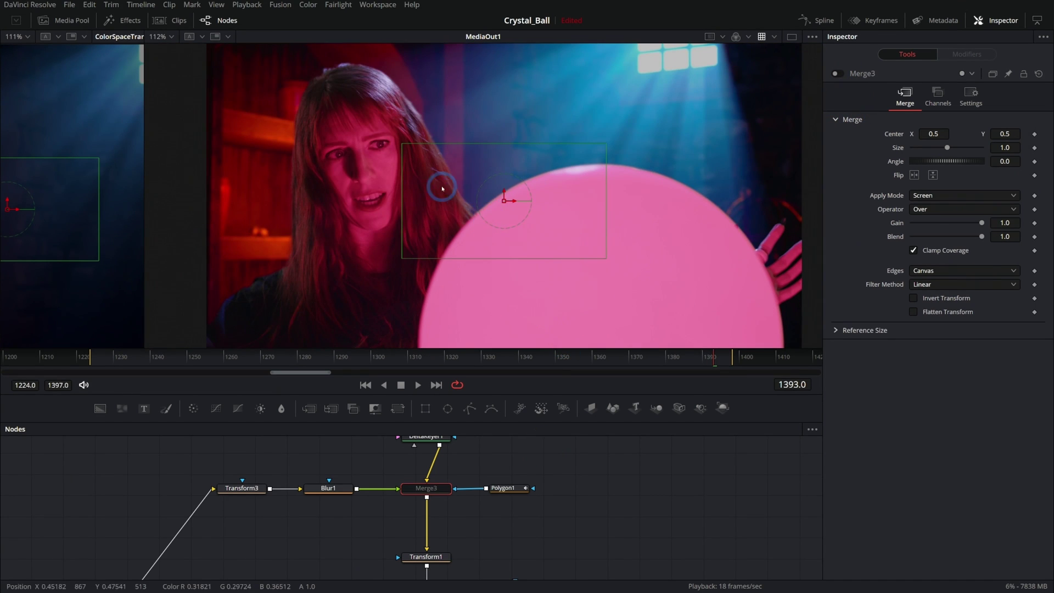
pyautogui.scroll(3, 433, 195)
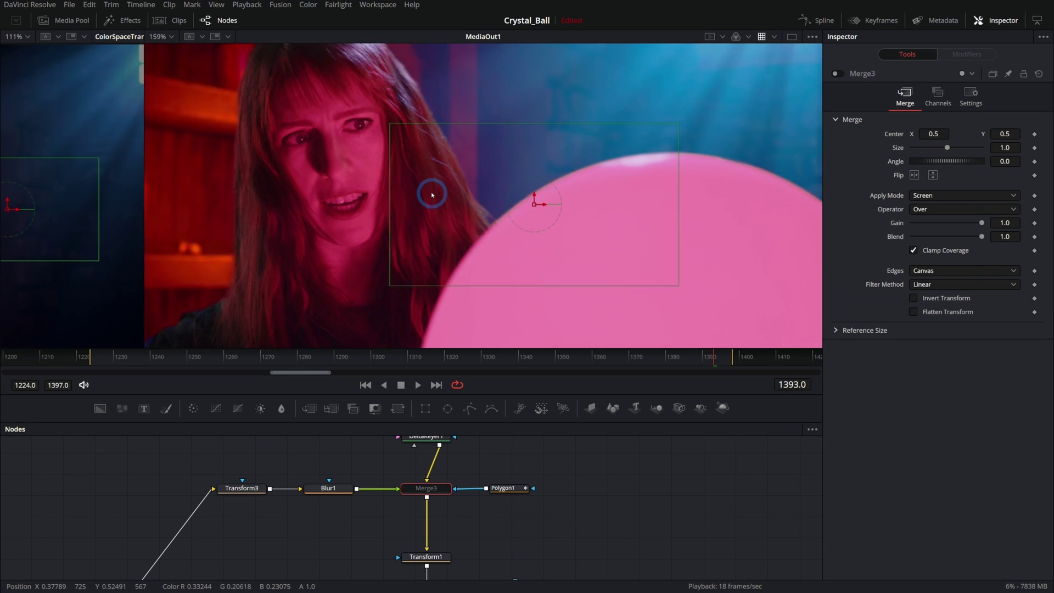
pyautogui.moveTo(520, 216); pyautogui.dragTo(560, 245)
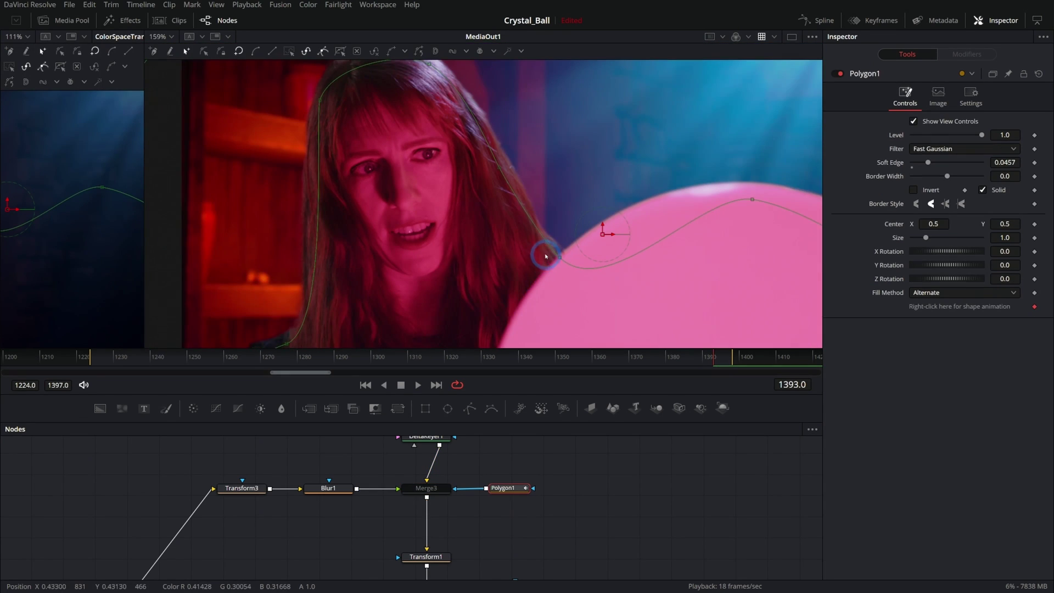
pyautogui.moveTo(545, 255); pyautogui.dragTo(582, 300)
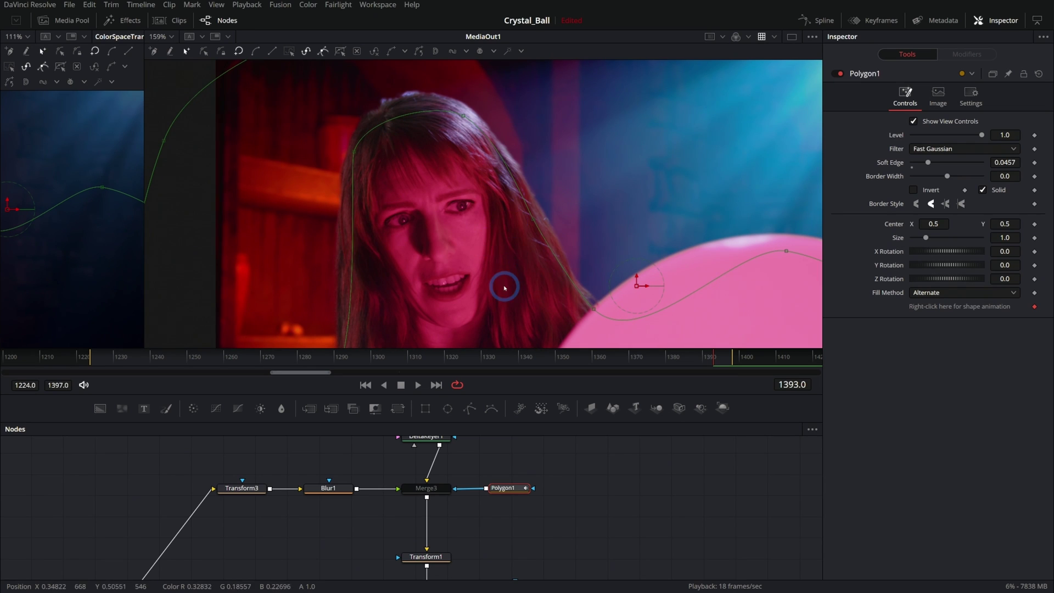
pyautogui.moveTo(534, 450); pyautogui.dragTo(523, 491)
# Load DeltaKeyer1 into the widened left viewer and pan to reveal the hand
pyautogui.click(416, 481)
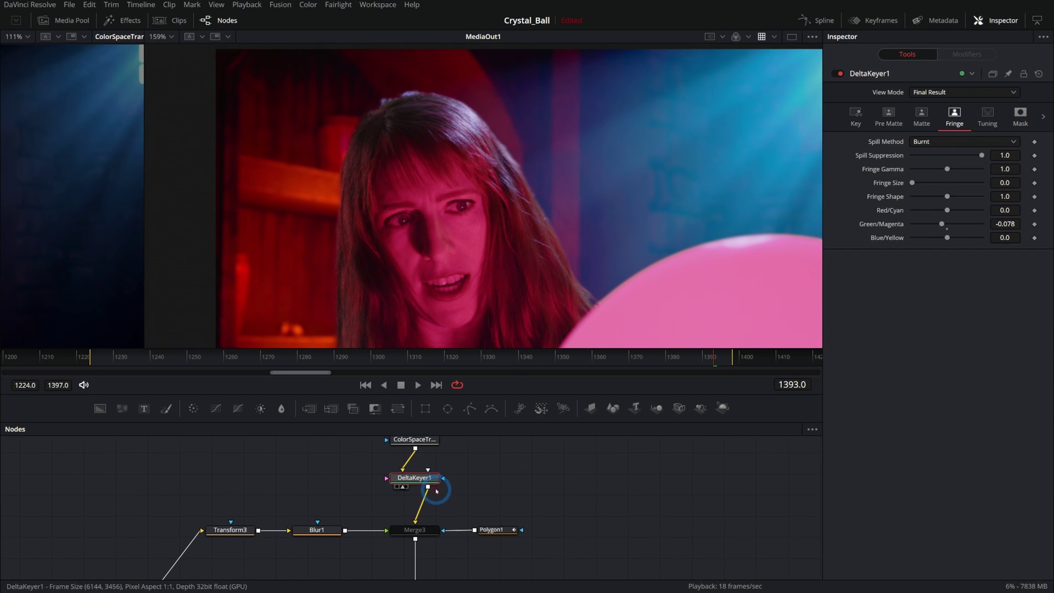
pyautogui.press('1')
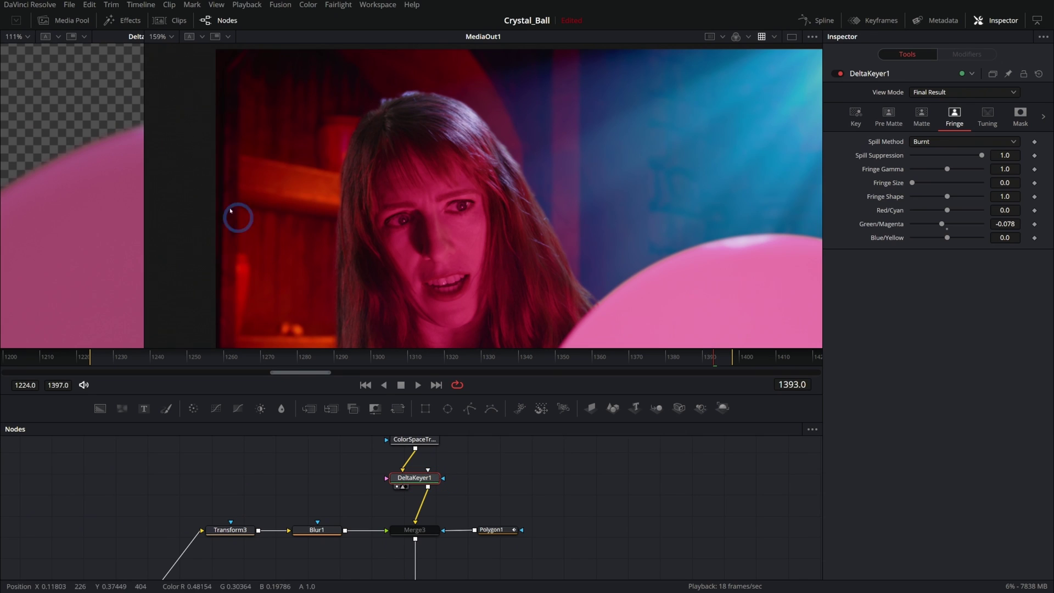
pyautogui.moveTo(148, 167); pyautogui.dragTo(535, 218)
pyautogui.scroll(-6, 348, 229)
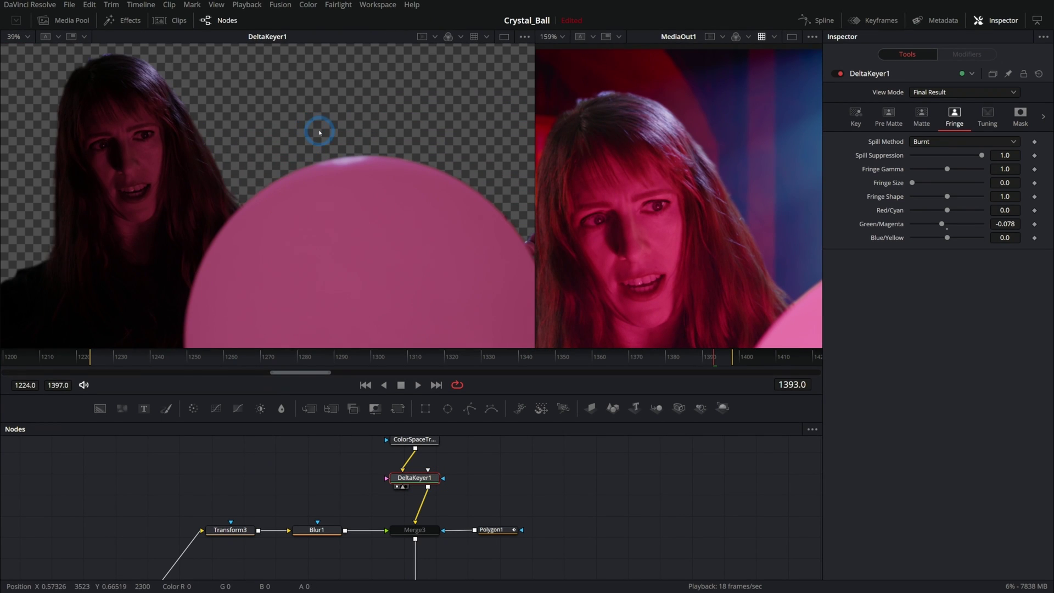
pyautogui.moveTo(394, 203); pyautogui.dragTo(278, 156)
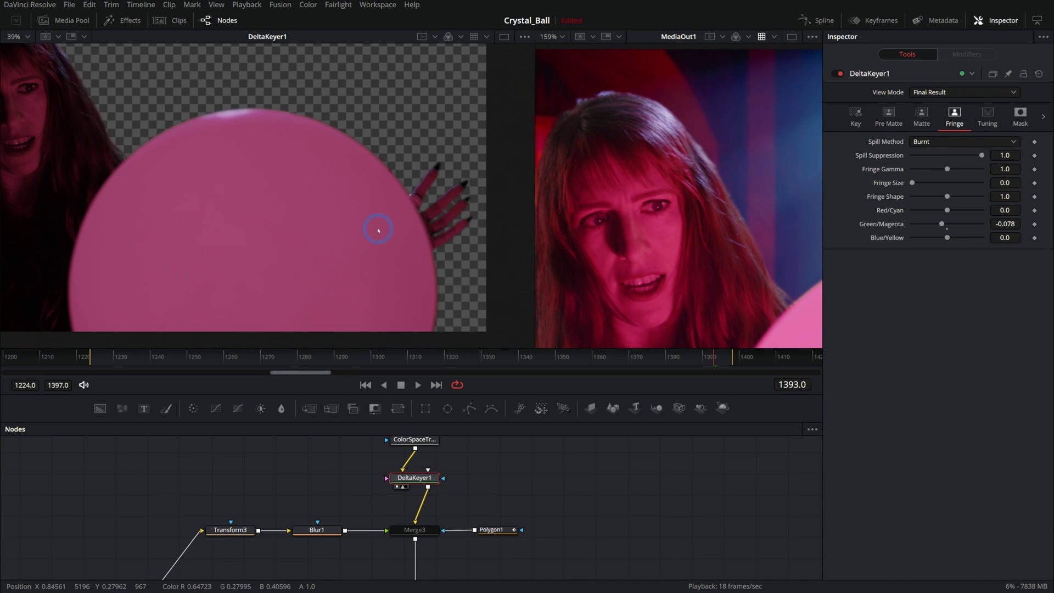
# Switch the left viewer to DeltaKeyer1's alpha channel and rebalance the two viewers
pyautogui.press('a')
pyautogui.moveTo(245, 141); pyautogui.dragTo(336, 184)
pyautogui.scroll(-4, 295, 153)
pyautogui.scroll(2, 336, 184)
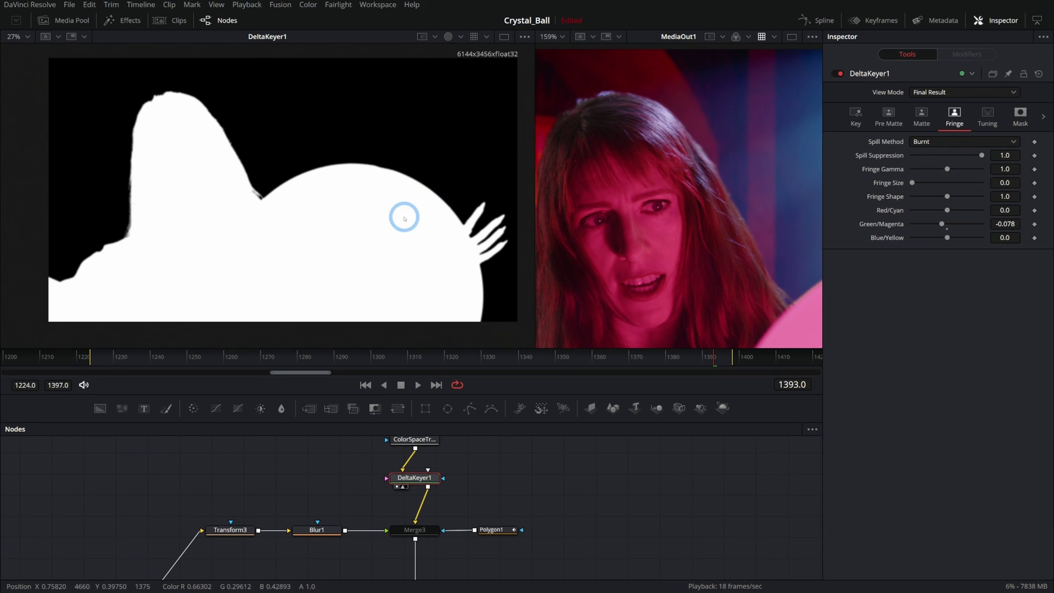
pyautogui.moveTo(532, 198); pyautogui.dragTo(475, 198)
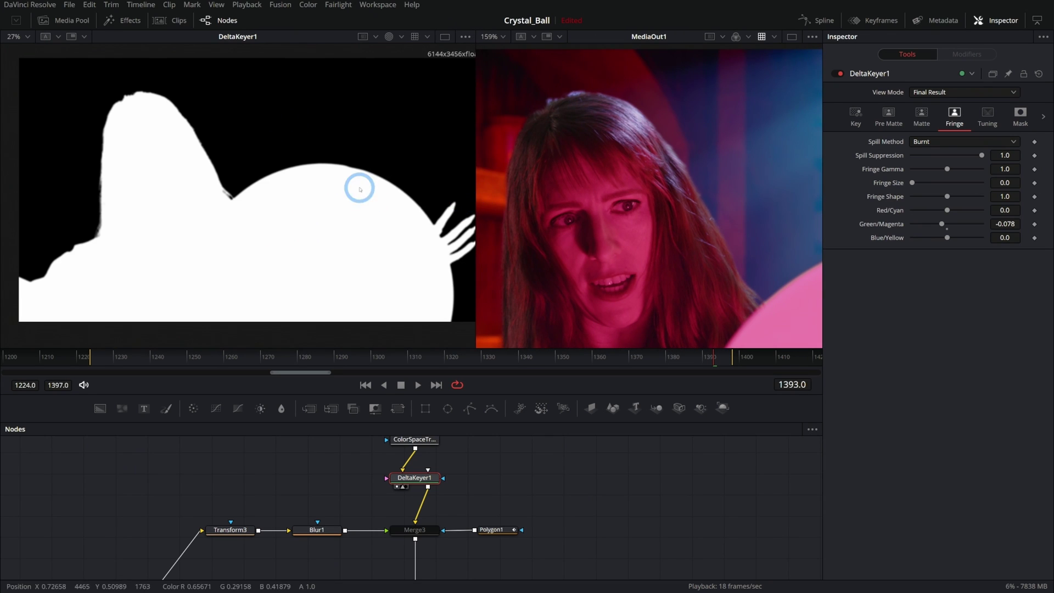
# Delete Polygon1 and connect DeltaKeyer1's output to Merge3's mask input
pyautogui.click(500, 533)
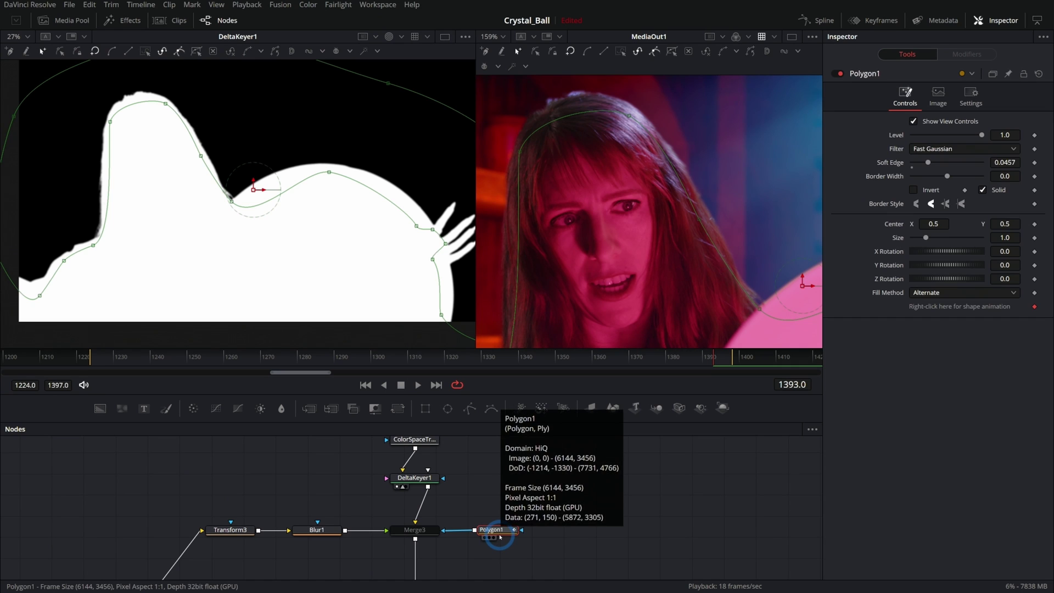
pyautogui.press('Delete')
pyautogui.moveTo(428, 487); pyautogui.dragTo(425, 532)
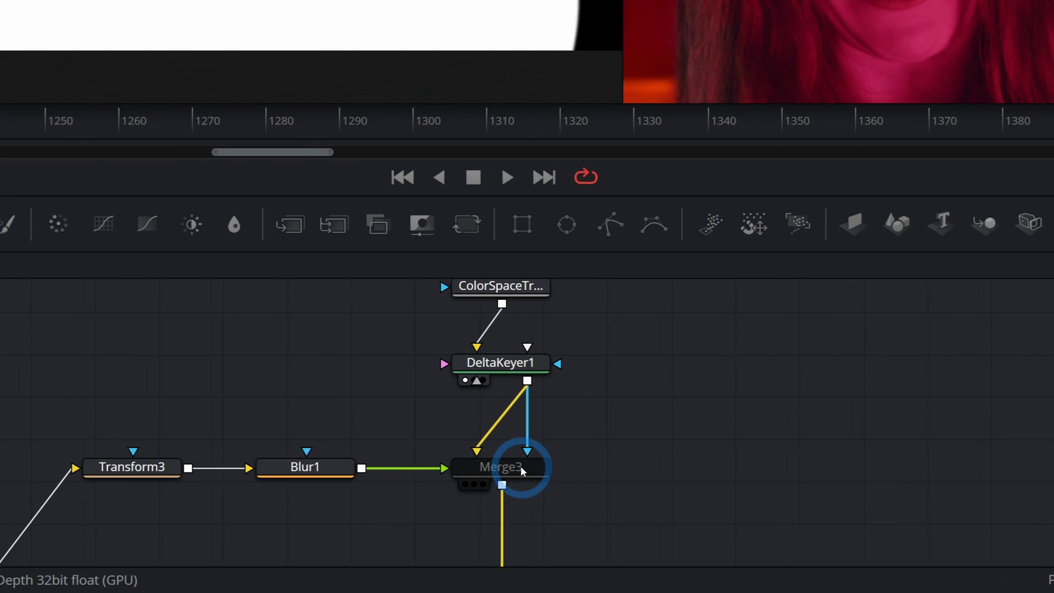
pyautogui.click(521, 471)
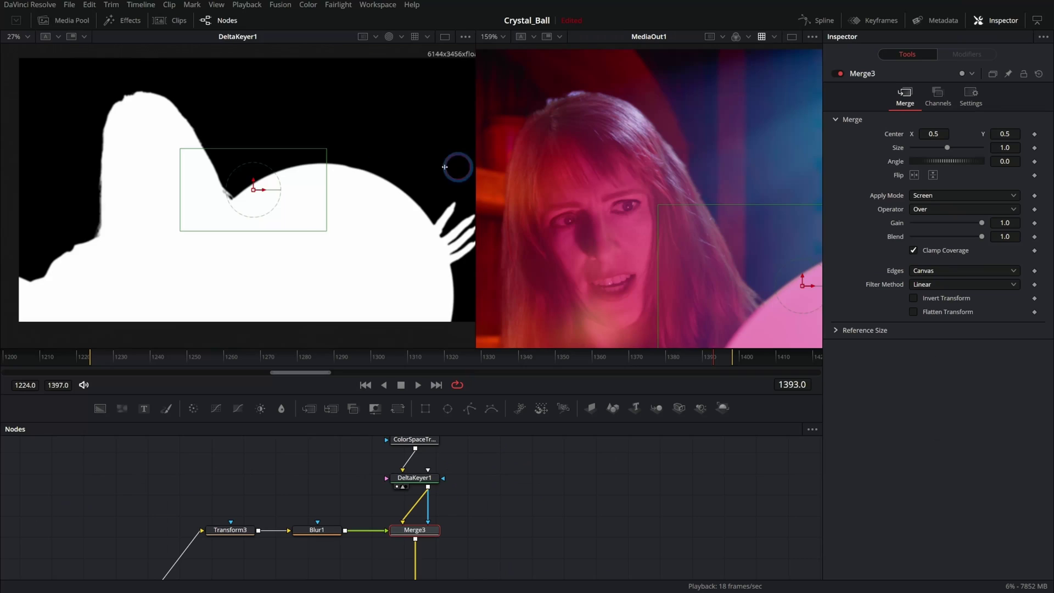
pyautogui.moveTo(471, 165); pyautogui.dragTo(307, 187)
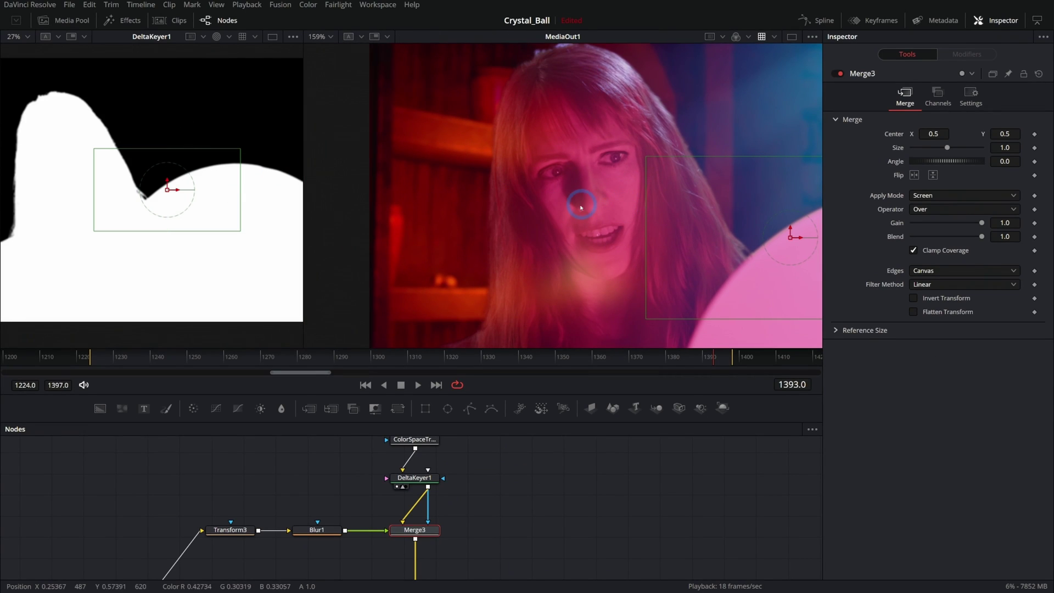
# Toggle Merge3 off and back on to compare, leaving the glow enabled
pyautogui.click(841, 74)
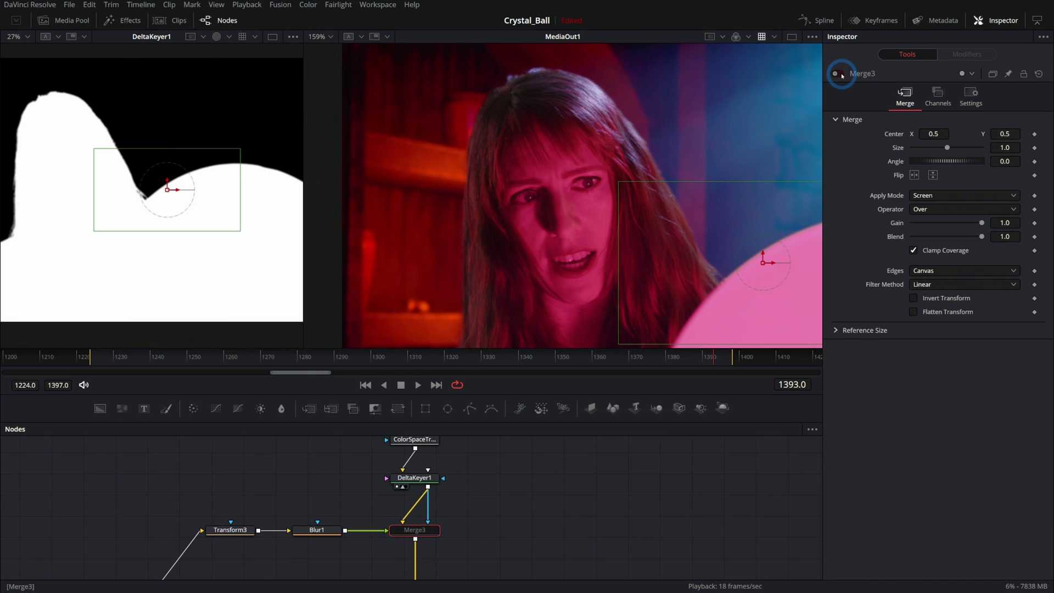
pyautogui.click(841, 75)
pyautogui.click(841, 75)
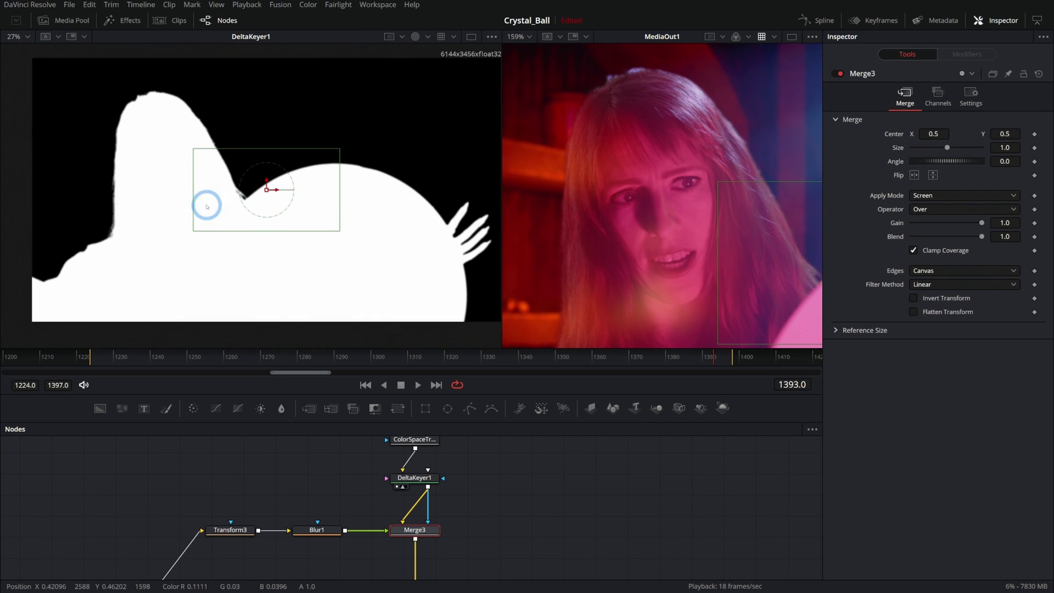
pyautogui.click(472, 507)
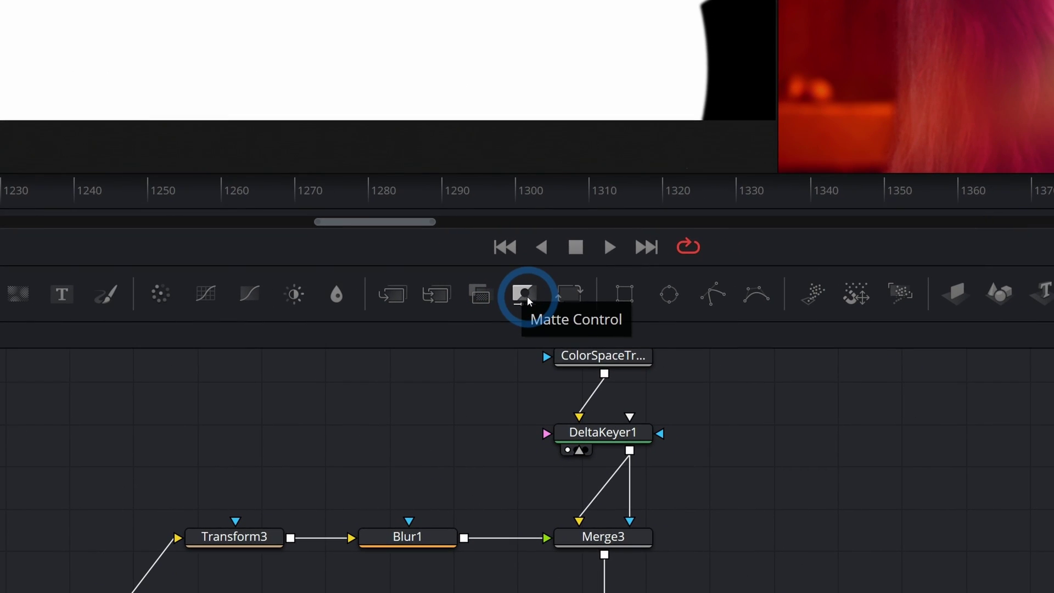
# Add a MatteControl2 node fed by DeltaKeyer1's output and view its colour image
pyautogui.moveTo(527, 296); pyautogui.dragTo(810, 482)
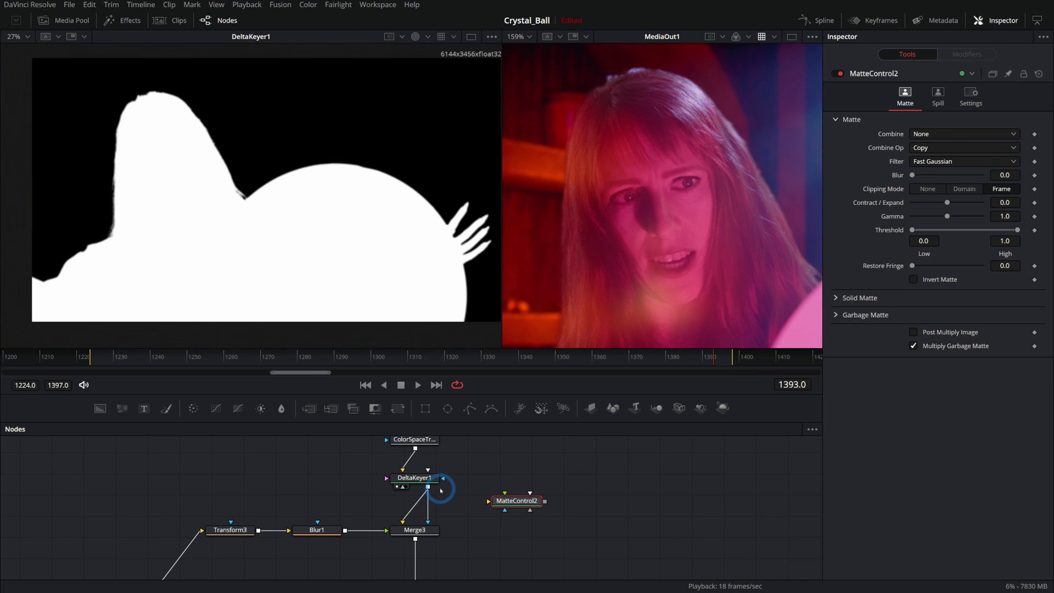
pyautogui.moveTo(434, 491); pyautogui.dragTo(488, 503)
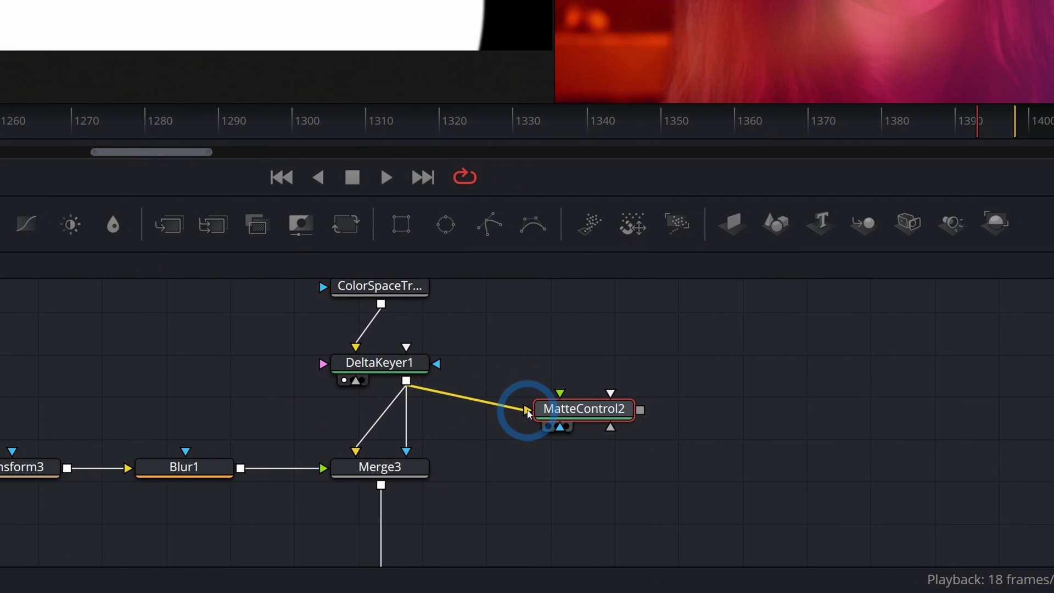
pyautogui.click(588, 414)
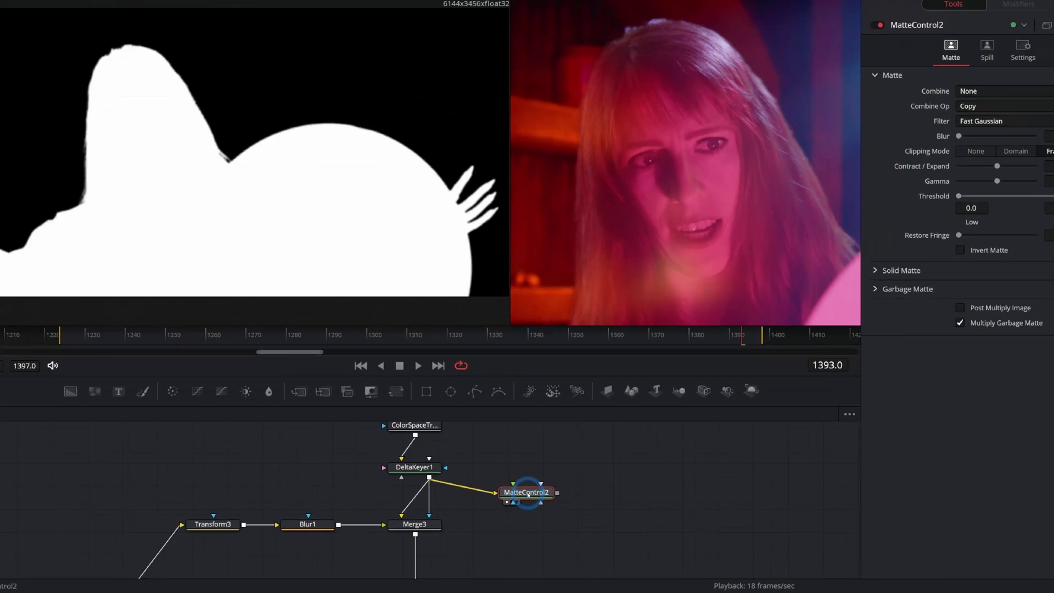
pyautogui.press('c')
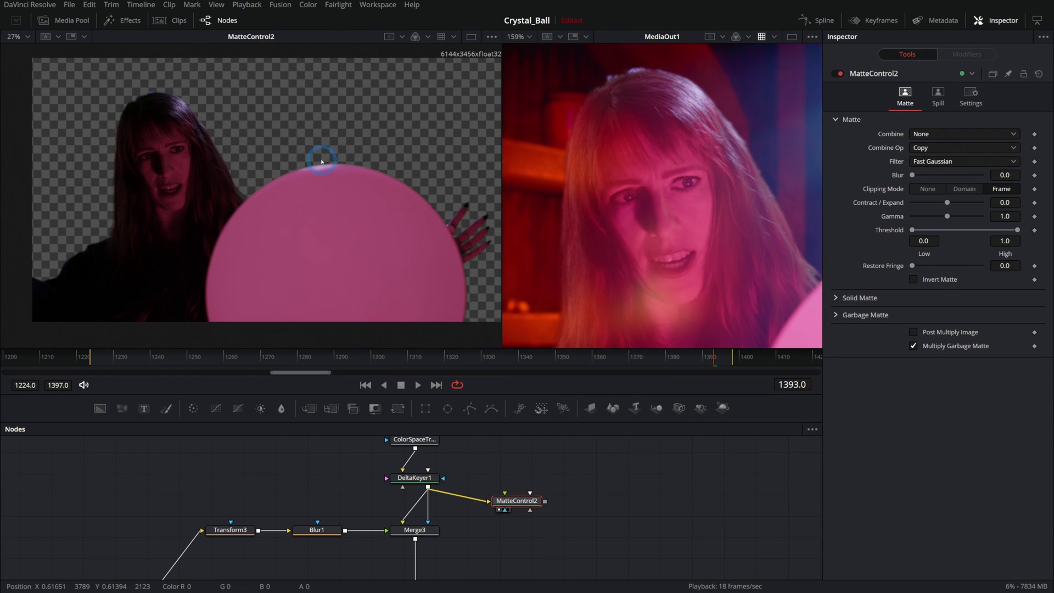
# Back in the alpha view, add Ellipse1 and connect it to MatteControl2's green mask input
pyautogui.press('a')
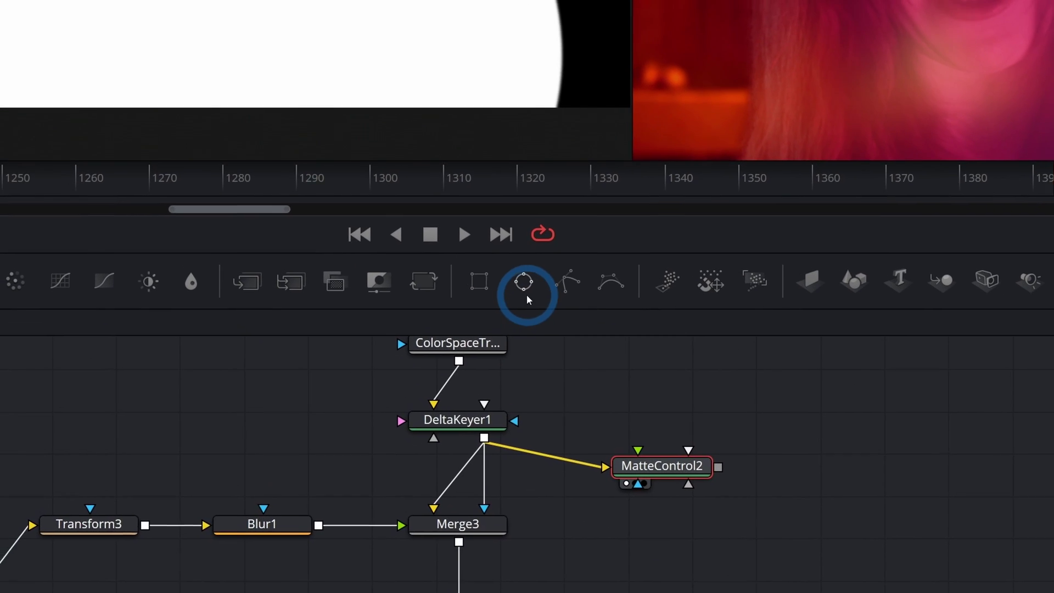
pyautogui.moveTo(529, 299); pyautogui.dragTo(671, 389)
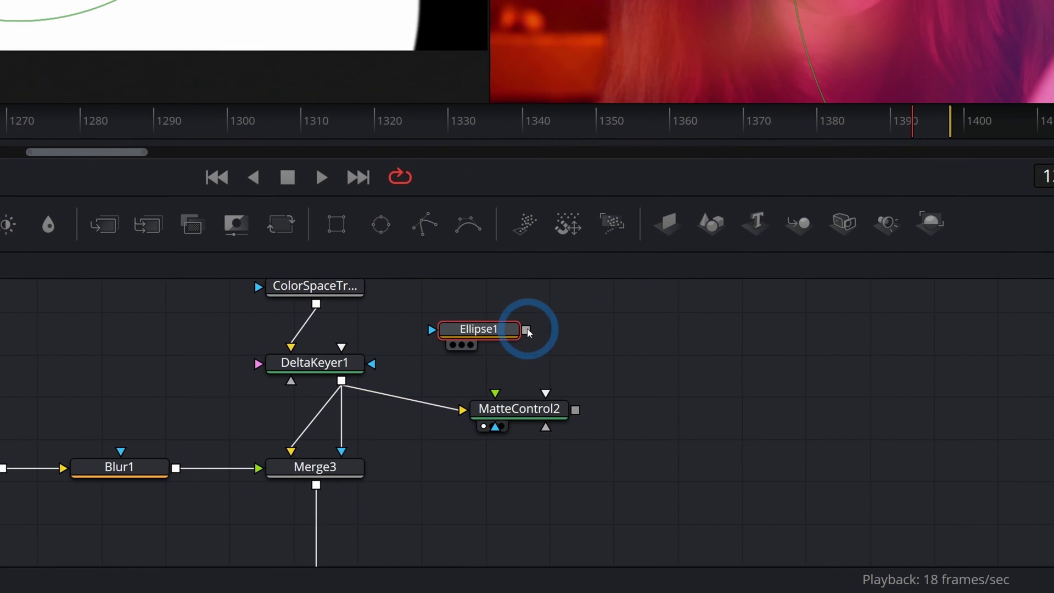
pyautogui.moveTo(526, 329); pyautogui.dragTo(496, 393)
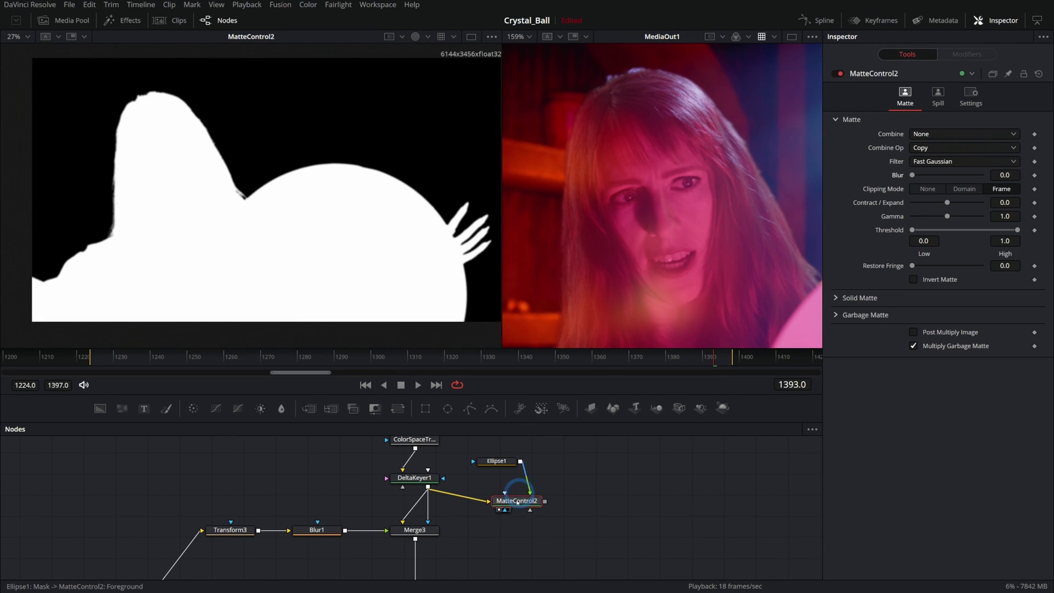
# Set MatteControl2's Combine to Combine Alpha with Post Multiply Image on, viewing its output
pyautogui.click(559, 410)
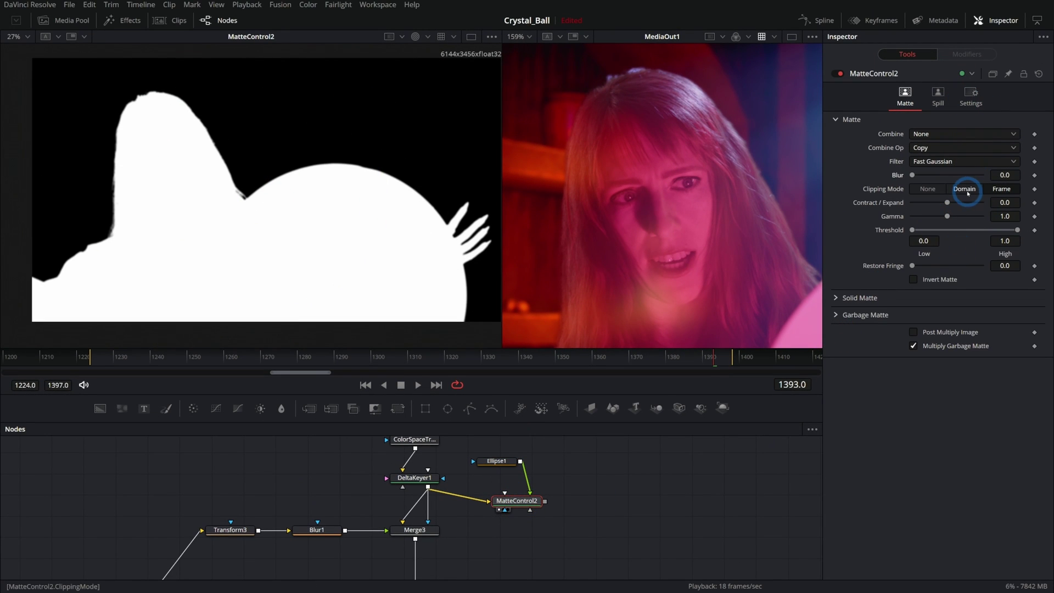
pyautogui.click(965, 134)
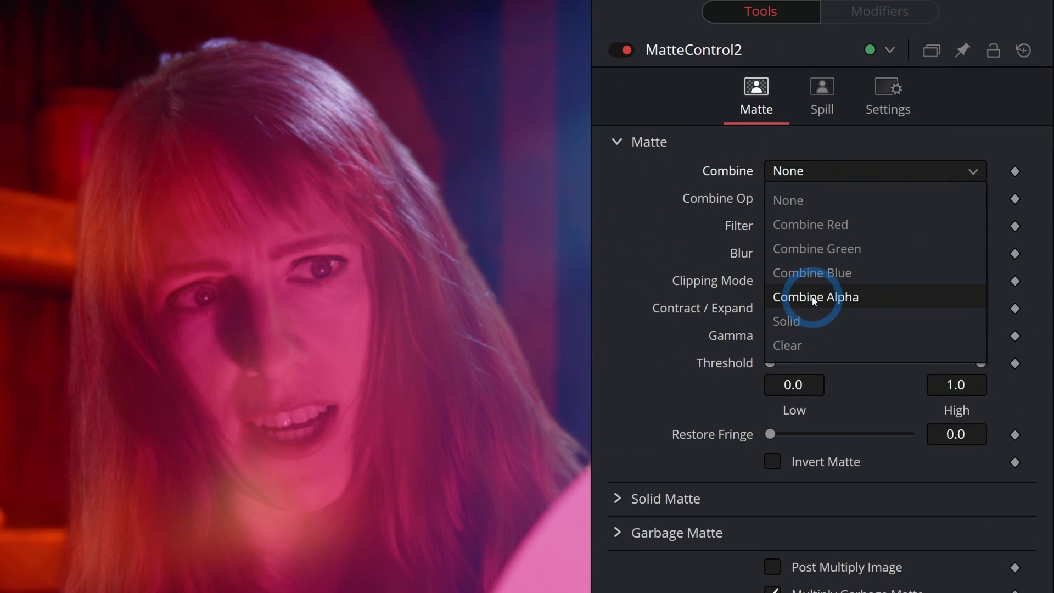
pyautogui.click(935, 198)
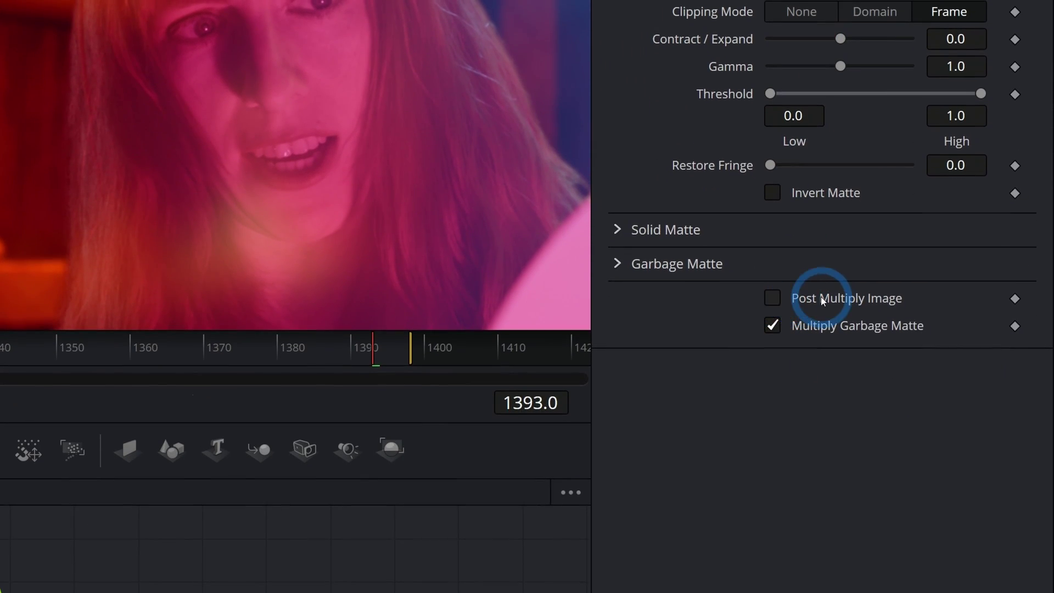
pyautogui.click(773, 299)
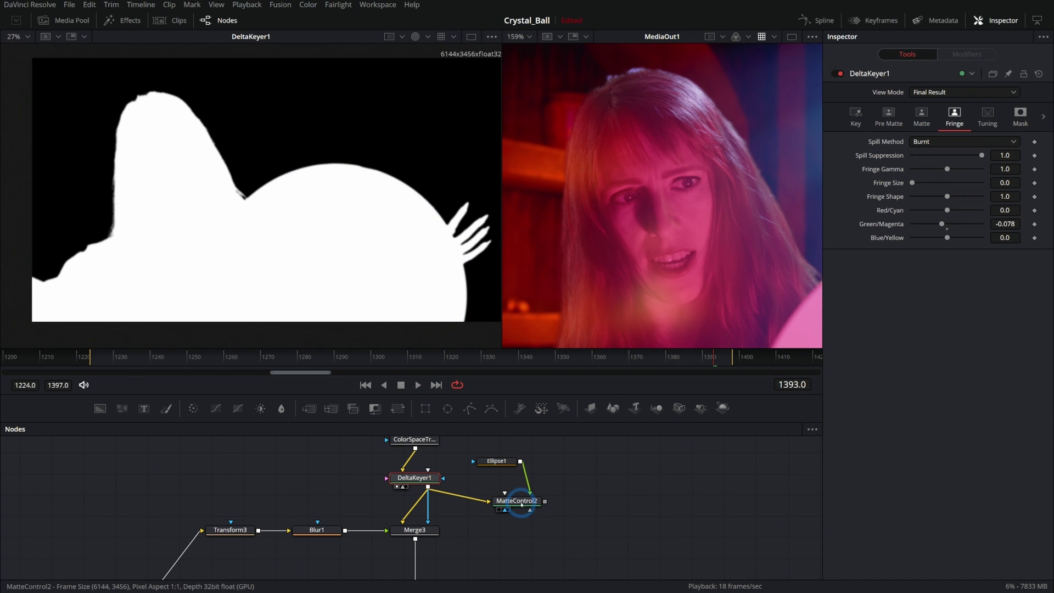
pyautogui.click(525, 505)
pyautogui.press('1')
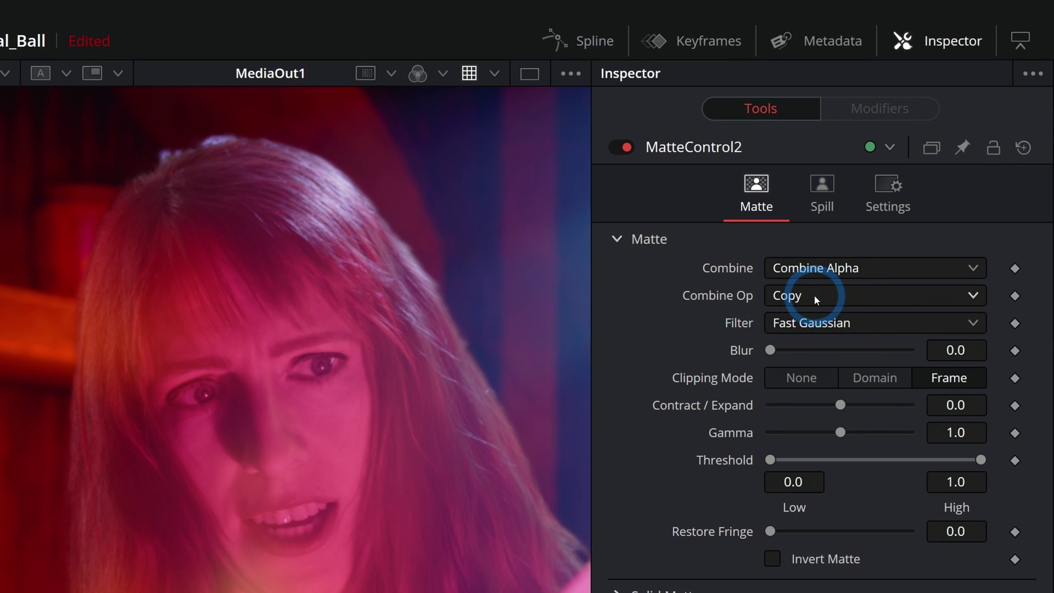
# Set Combine Op to Add and move Ellipse1's circle to centre 0.53, 0.61
pyautogui.click(814, 295)
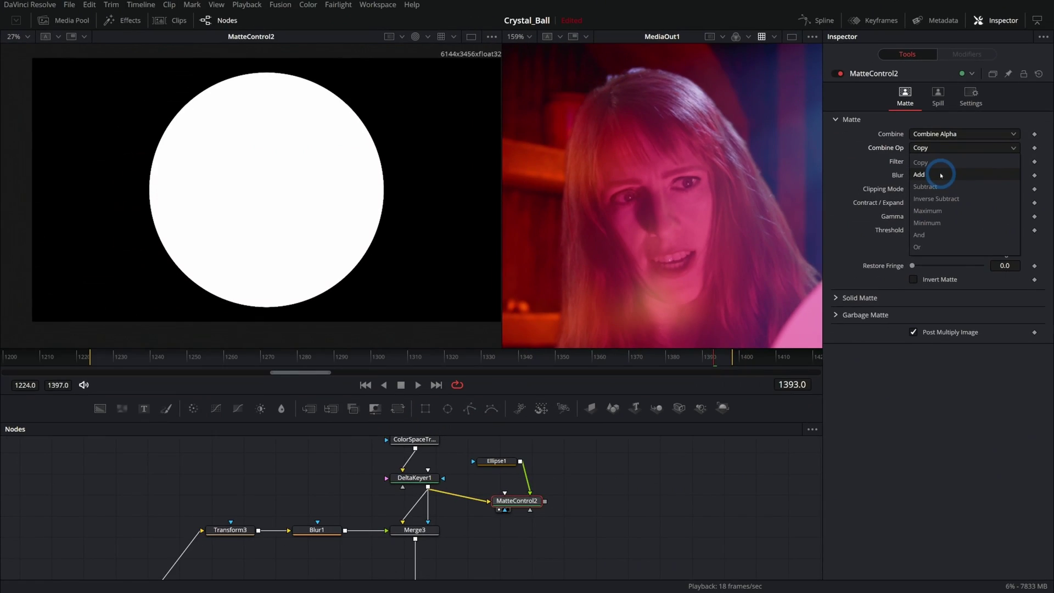
pyautogui.click(941, 175)
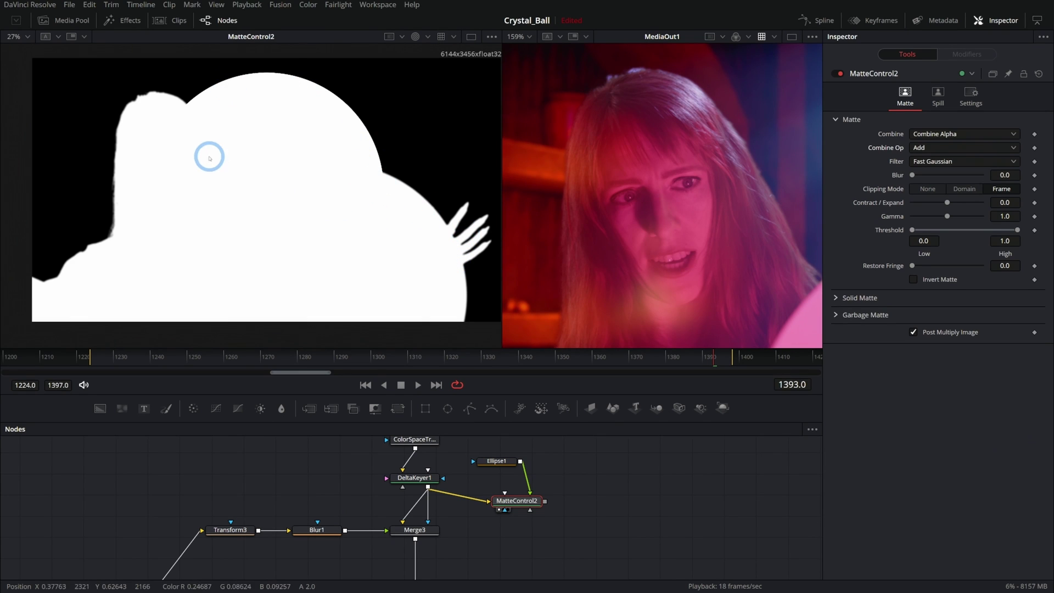
pyautogui.click(492, 461)
pyautogui.moveTo(266, 190); pyautogui.dragTo(379, 161)
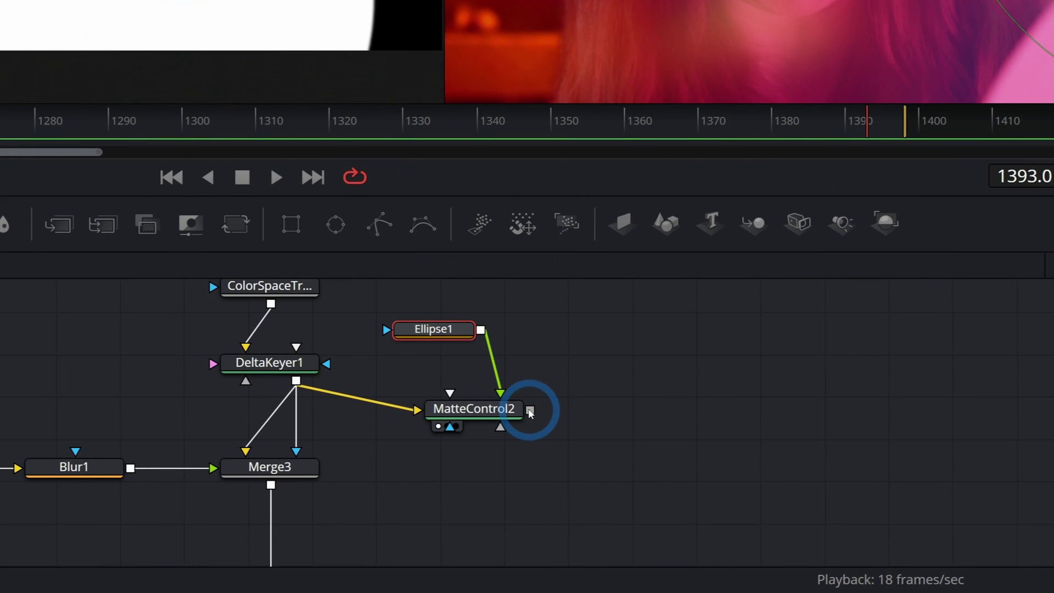
# Connect MatteControl2 to Merge3's mask input and shrink and reposition the ellipse
pyautogui.moveTo(530, 410); pyautogui.dragTo(297, 451)
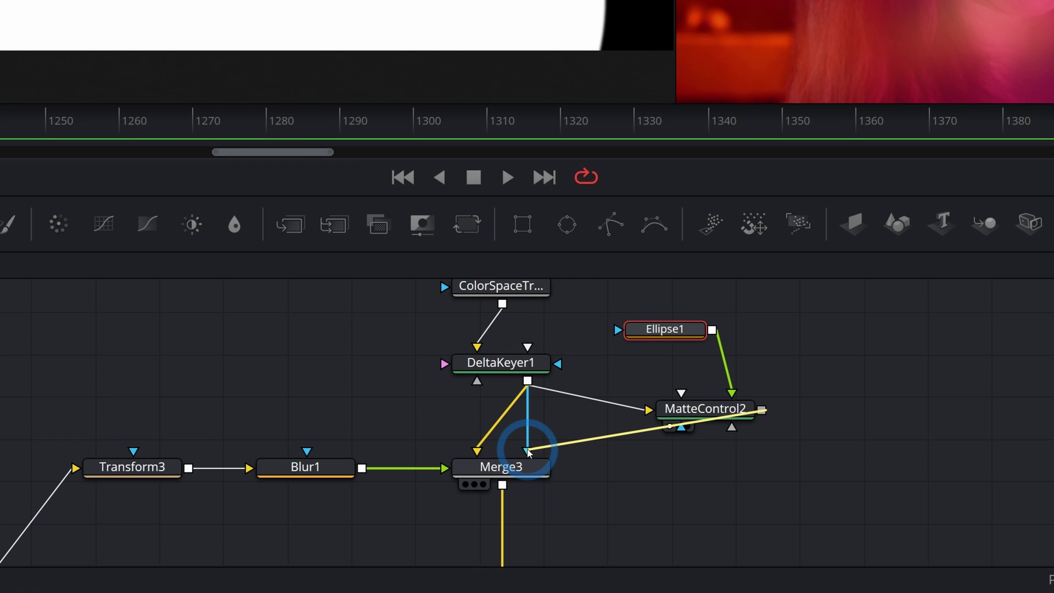
pyautogui.moveTo(528, 452); pyautogui.dragTo(527, 451)
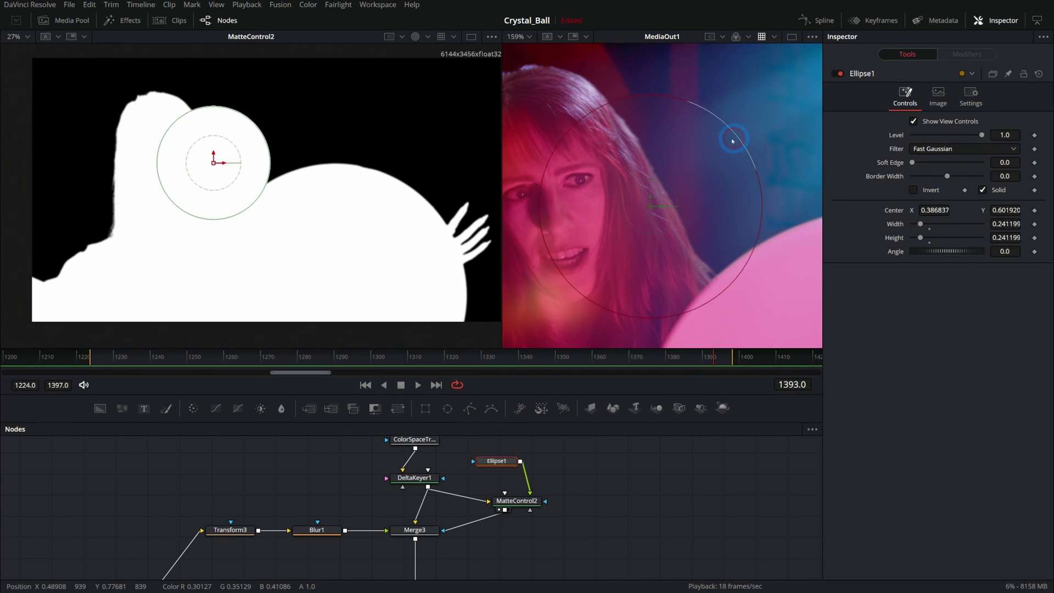
pyautogui.moveTo(730, 141); pyautogui.dragTo(709, 157)
pyautogui.moveTo(651, 206); pyautogui.dragTo(694, 127)
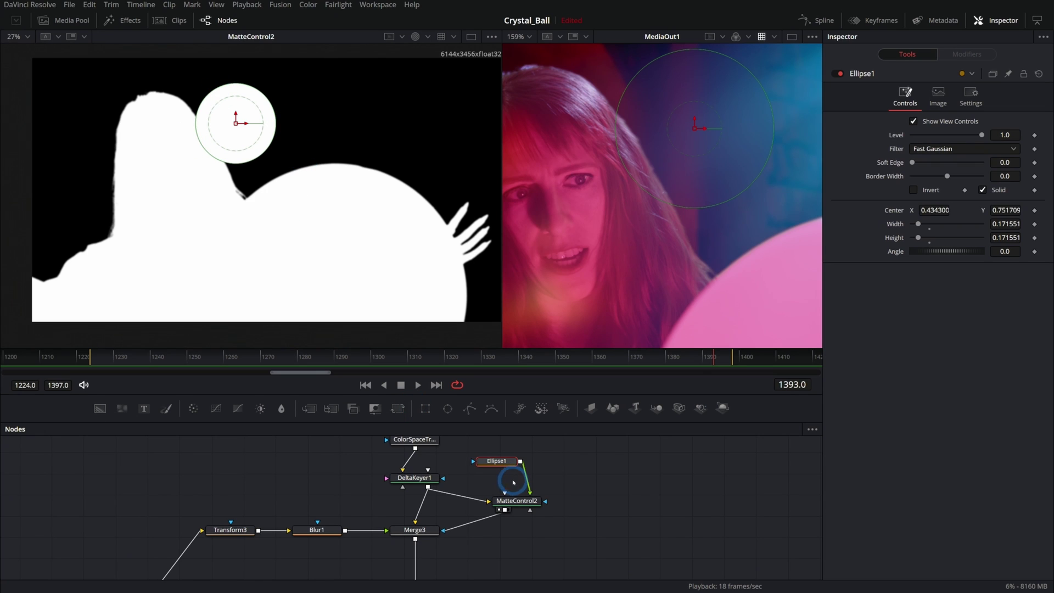
pyautogui.moveTo(694, 128); pyautogui.dragTo(684, 190)
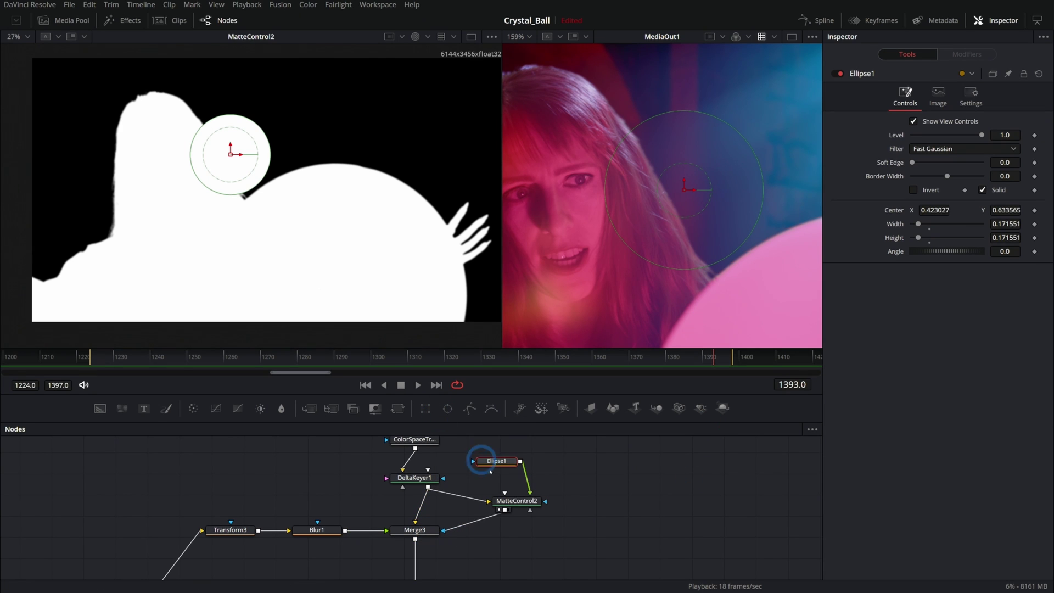
# Switch MatteControl2's Combine Op to Subtract to cut the ellipse out of the matte
pyautogui.click(522, 505)
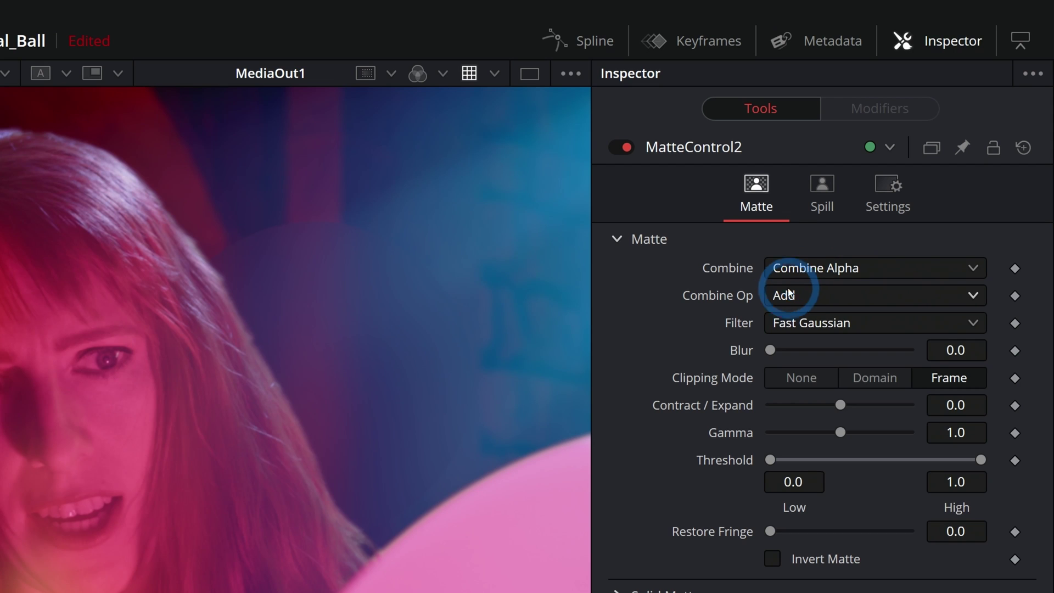
pyautogui.click(789, 295)
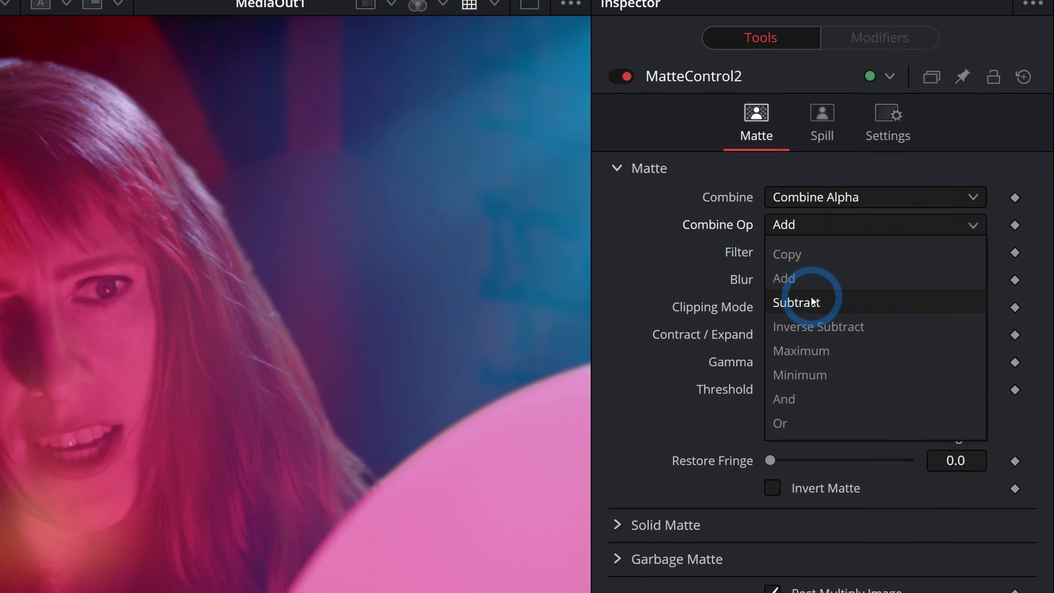
pyautogui.click(813, 301)
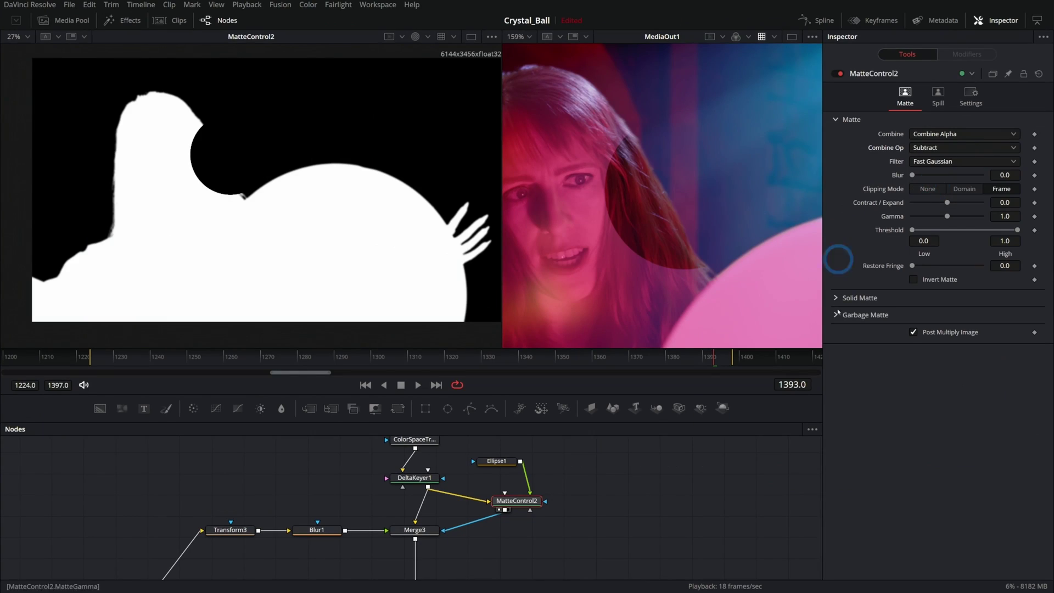
# Reshape Ellipse1 into a soft-edged (0.0567) upright oval over the woman's head, centred 0.287/0.548
pyautogui.click(497, 462)
pyautogui.moveTo(231, 154); pyautogui.dragTo(320, 181)
pyautogui.moveTo(240, 256); pyautogui.dragTo(265, 241)
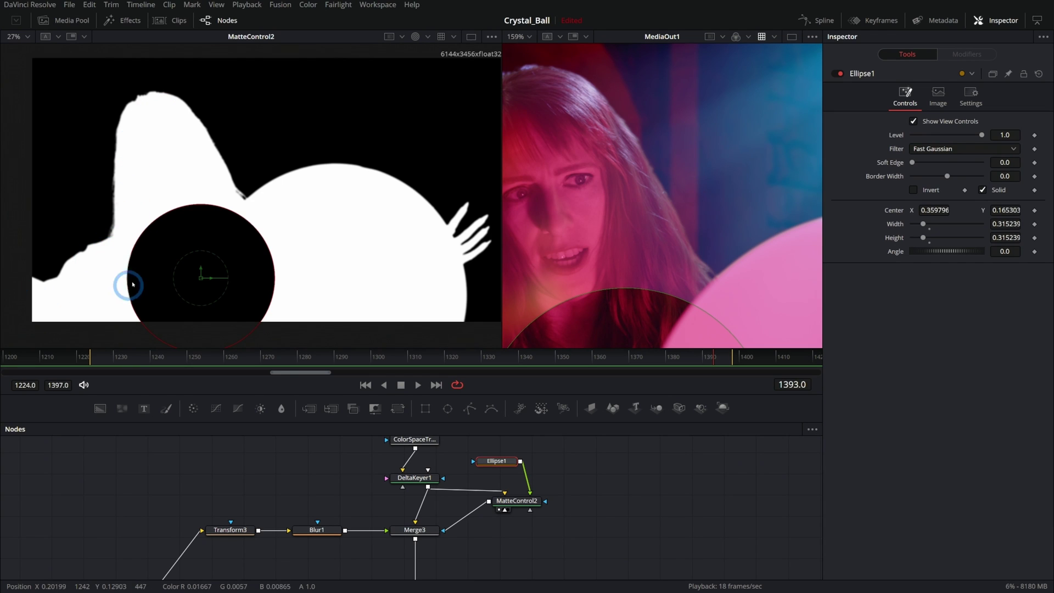
pyautogui.moveTo(201, 278); pyautogui.dragTo(177, 184)
pyautogui.moveTo(240, 149); pyautogui.dragTo(169, 180)
pyautogui.moveTo(912, 162); pyautogui.dragTo(931, 163)
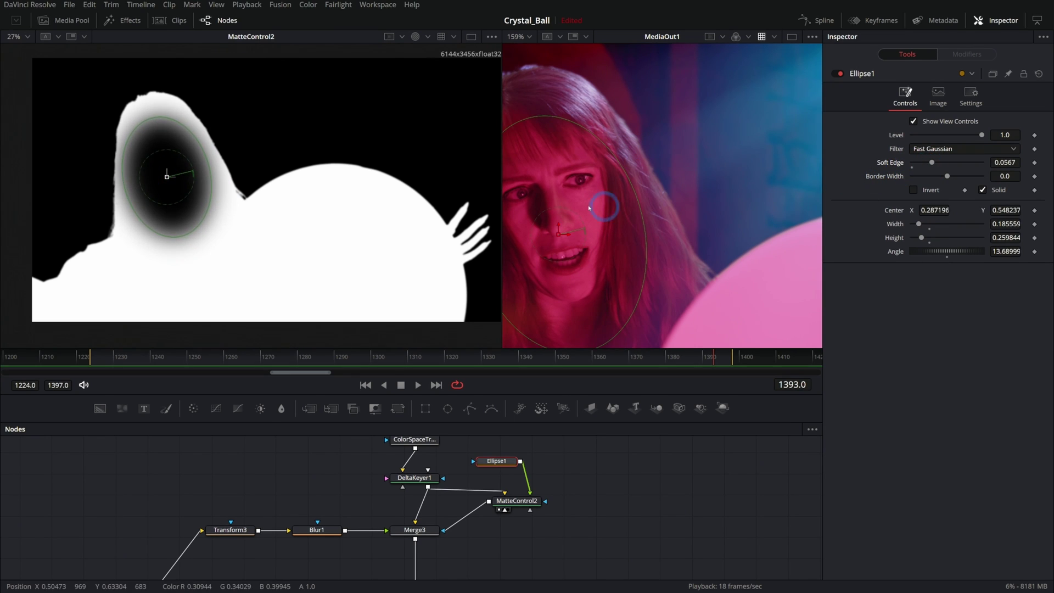
pyautogui.moveTo(582, 209); pyautogui.dragTo(687, 187)
pyautogui.moveTo(647, 94); pyautogui.dragTo(638, 66)
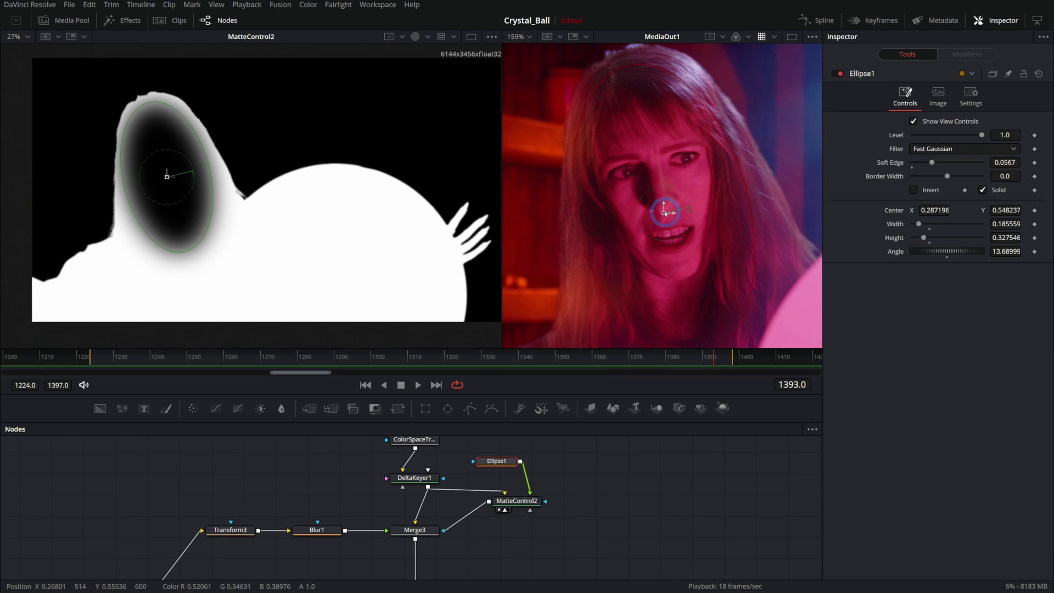
pyautogui.click(415, 530)
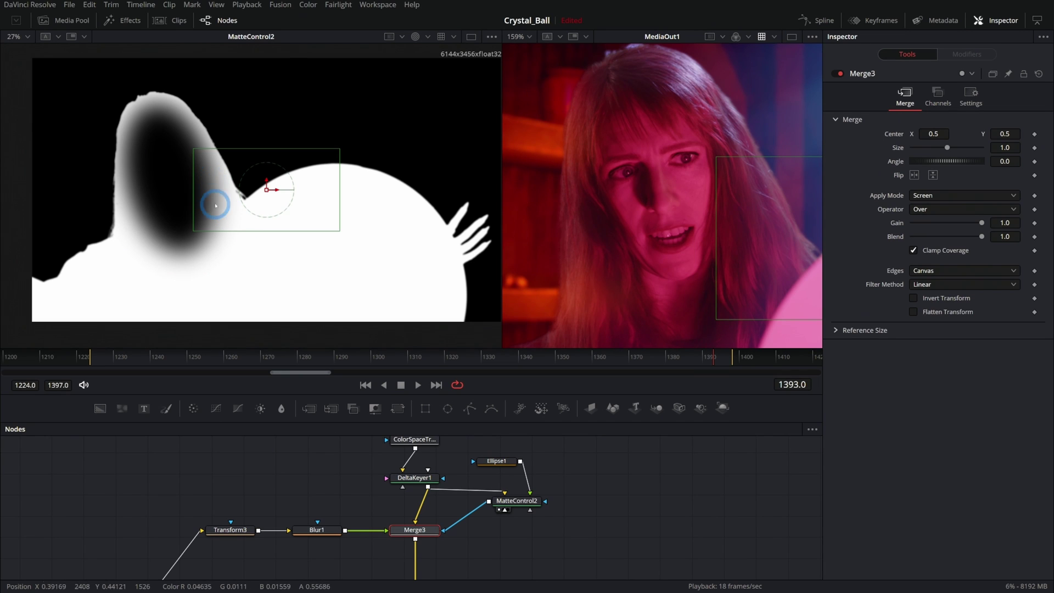
# Compare DeltaKeyer1's and MatteControl2's mattes, then delete Ellipse1
pyautogui.click(416, 478)
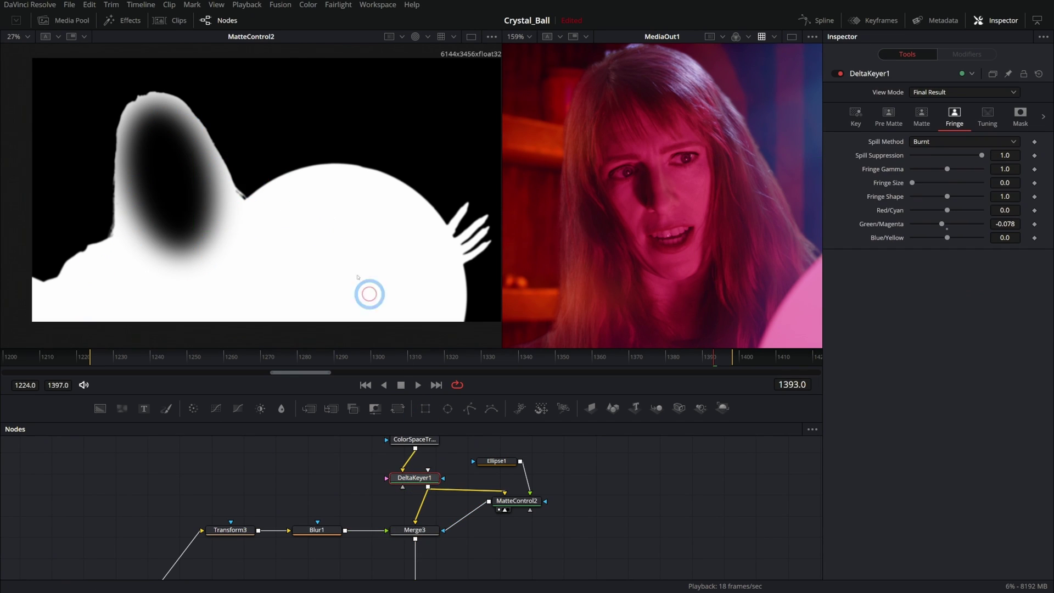
pyautogui.press('1')
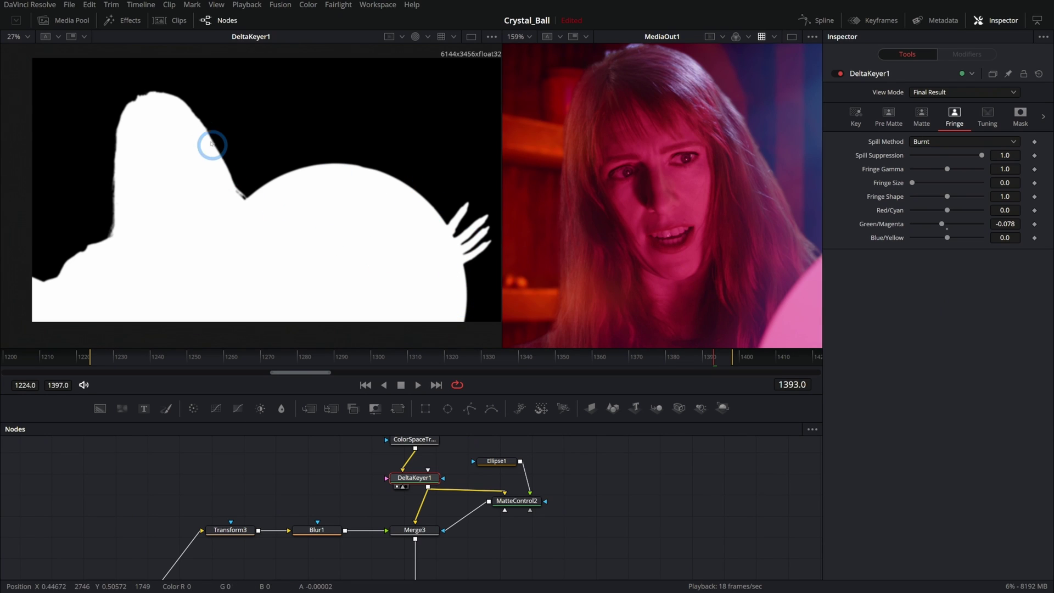
pyautogui.click(505, 465)
pyautogui.press('1')
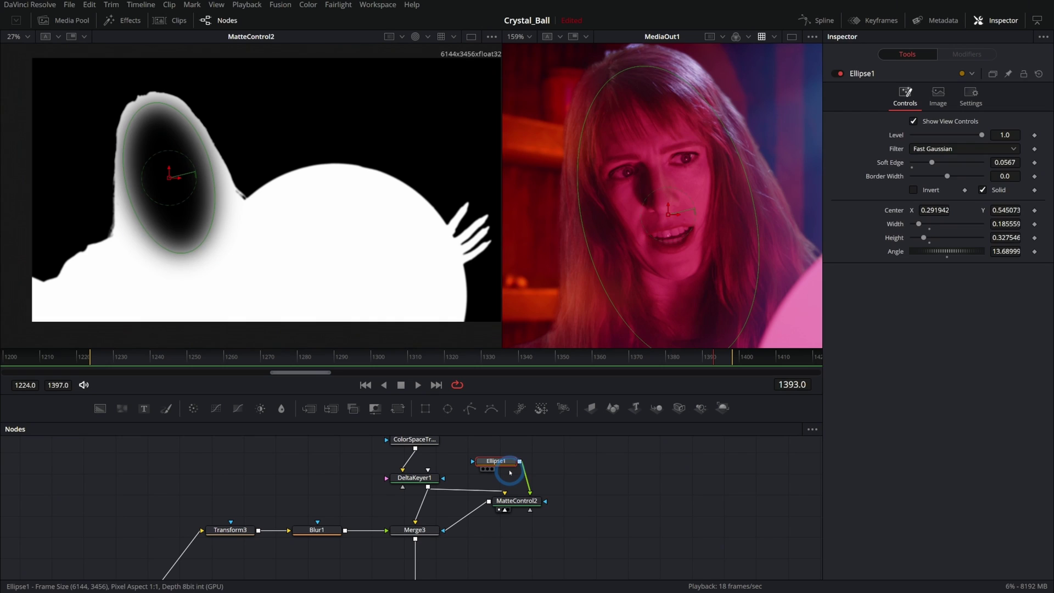
pyautogui.press('Delete')
# Add Blur2 from DeltaKeyer1's output at size 40.9 and feed it into MatteControl2's foreground
pyautogui.moveTo(281, 408); pyautogui.dragTo(537, 464)
pyautogui.moveTo(443, 478); pyautogui.dragTo(537, 471)
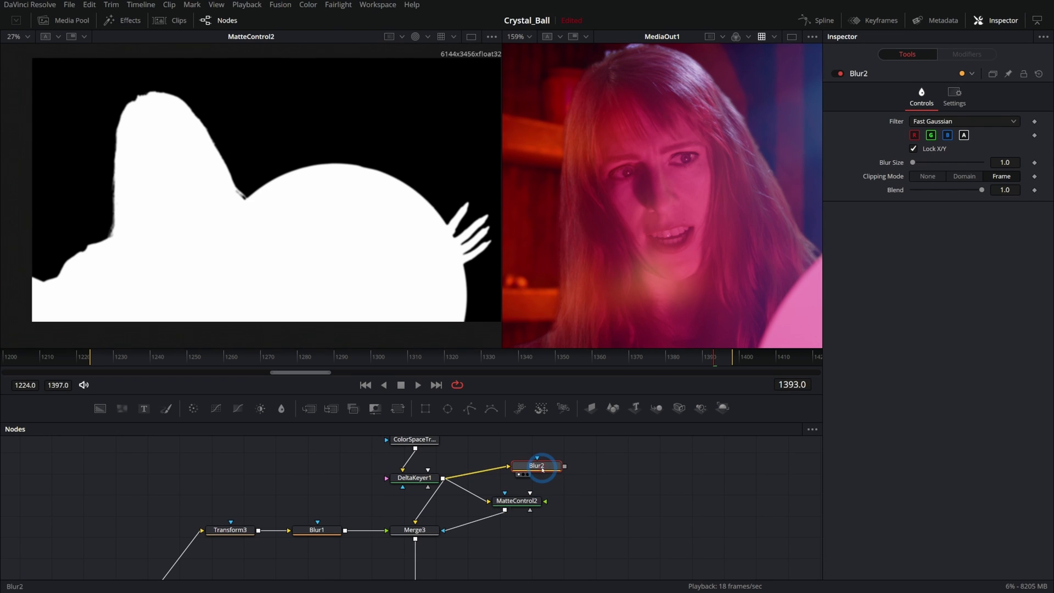
pyautogui.moveTo(913, 163); pyautogui.dragTo(940, 163)
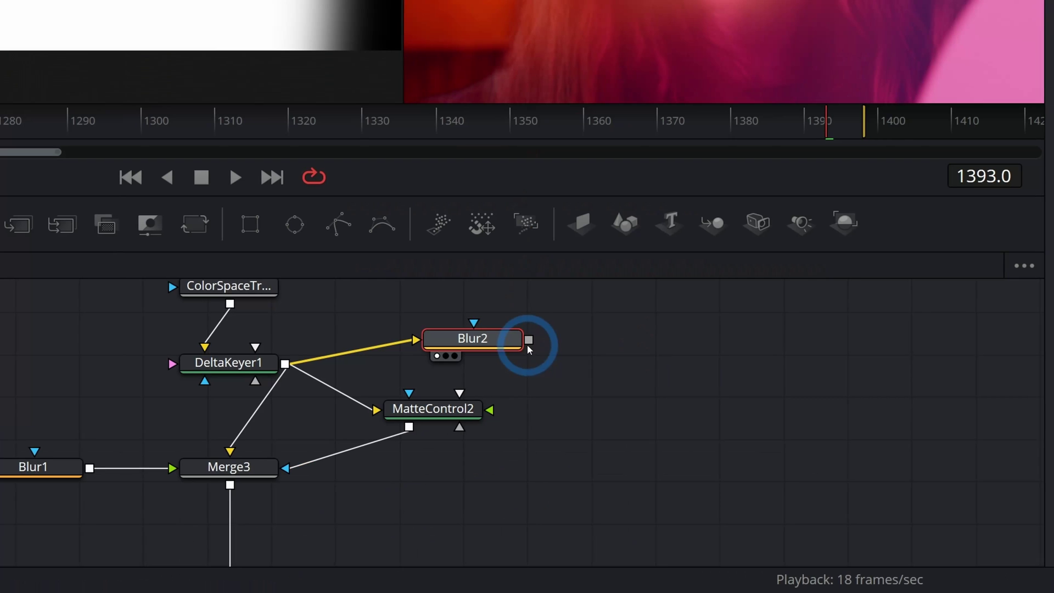
pyautogui.moveTo(565, 466); pyautogui.dragTo(613, 473)
pyautogui.moveTo(571, 354); pyautogui.dragTo(438, 411)
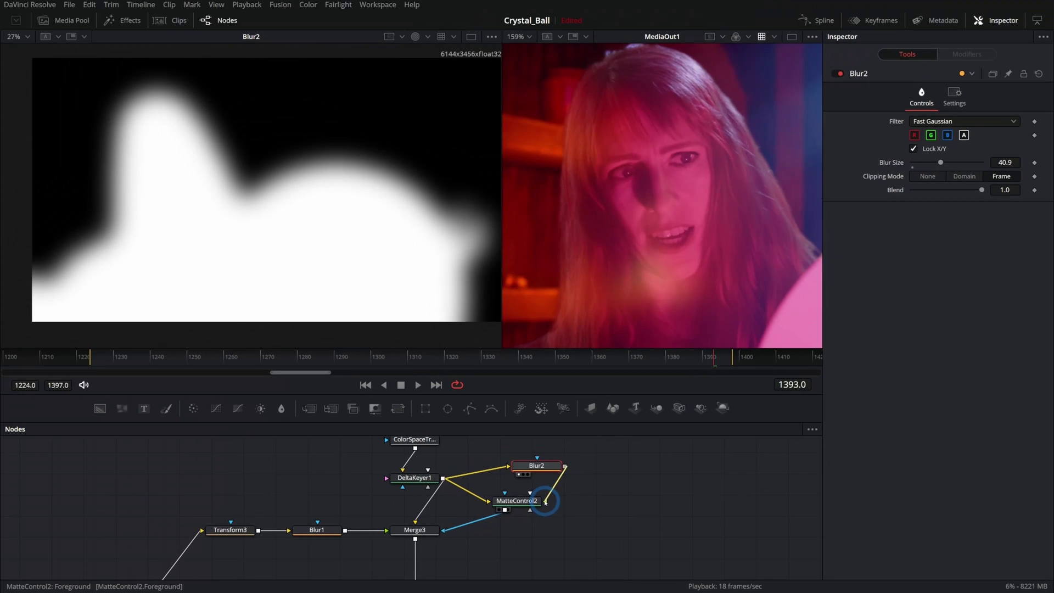
pyautogui.click(486, 417)
pyautogui.press('1')
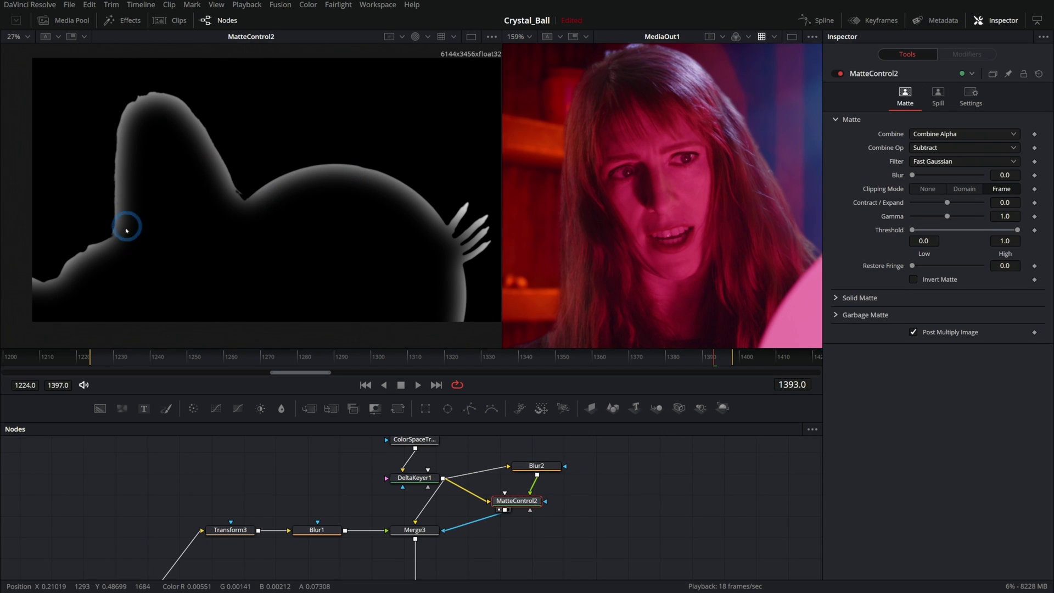
# Widen Blur2's size to 44.9, then try Add in MatteControl2 before returning to Subtract
pyautogui.click(532, 466)
pyautogui.moveTo(941, 163)
pyautogui.mouseDown()
pyautogui.moveTo(907, 163)
pyautogui.moveTo(943, 163)
pyautogui.mouseUp()
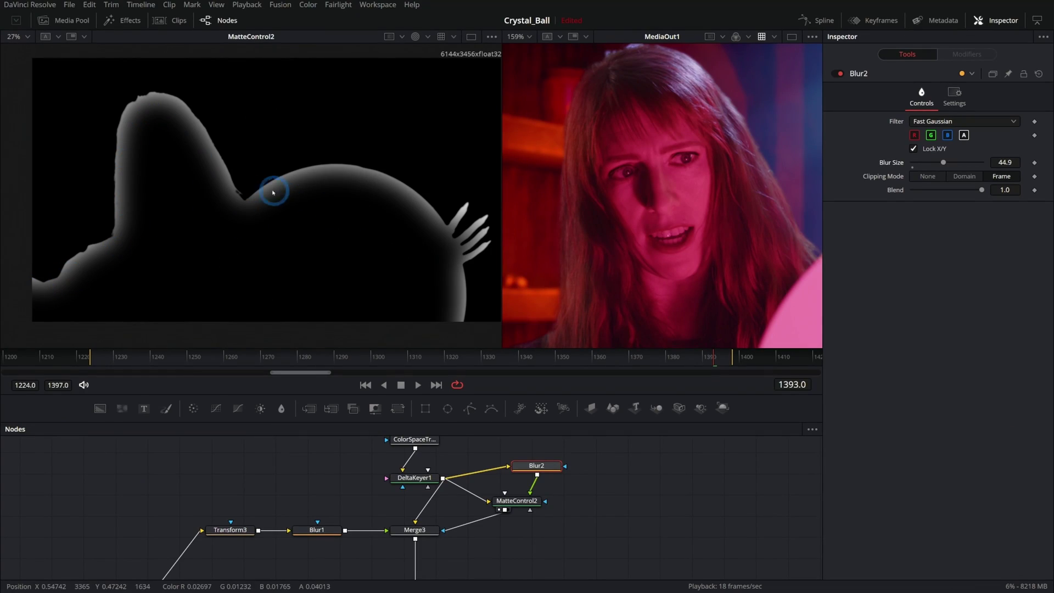
pyautogui.click(528, 502)
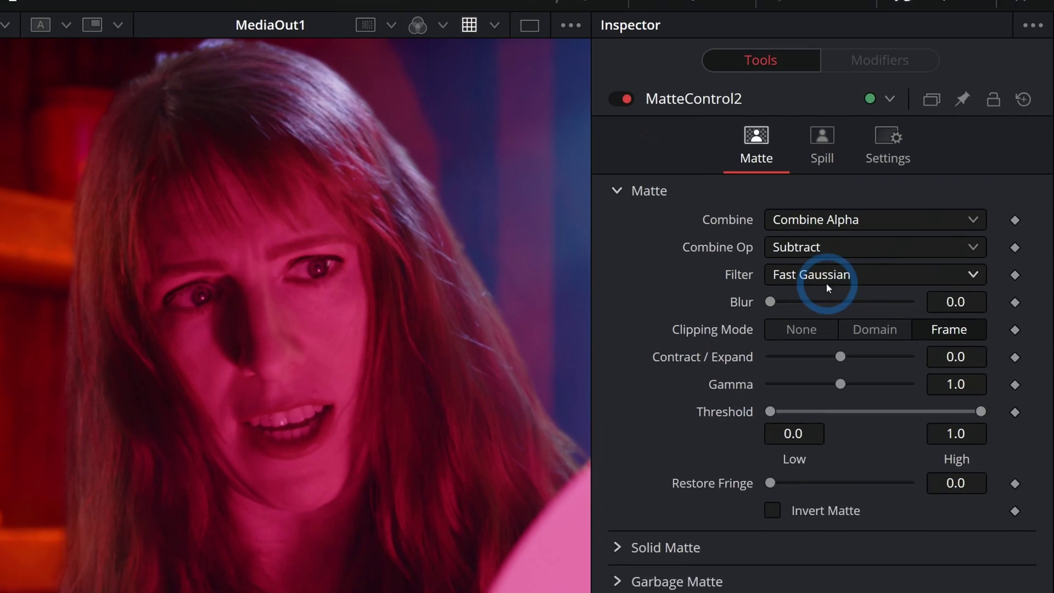
pyautogui.click(945, 148)
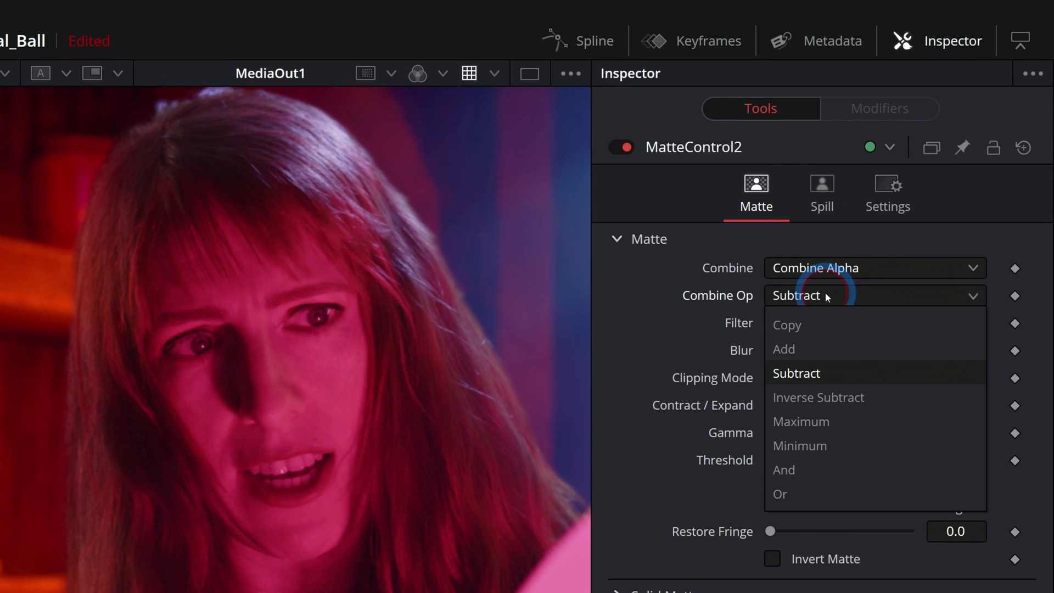
pyautogui.click(812, 300)
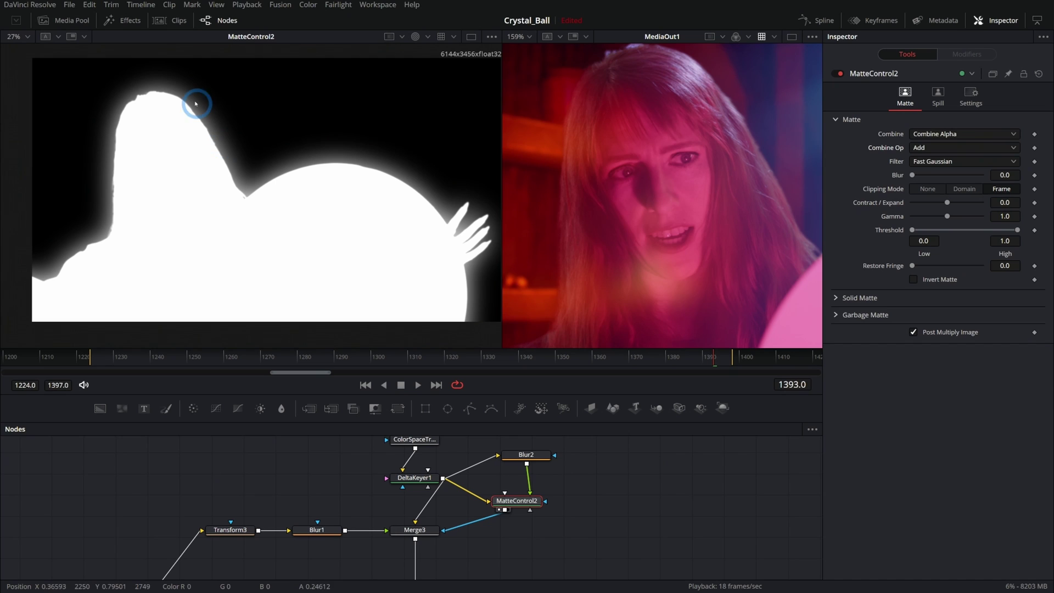
pyautogui.click(931, 148)
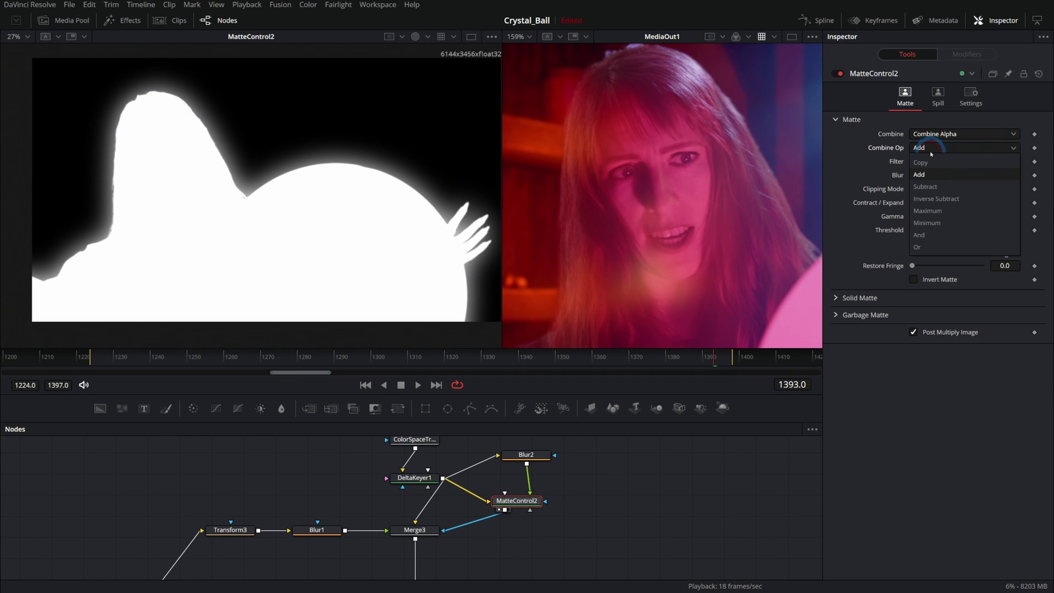
pyautogui.click(926, 187)
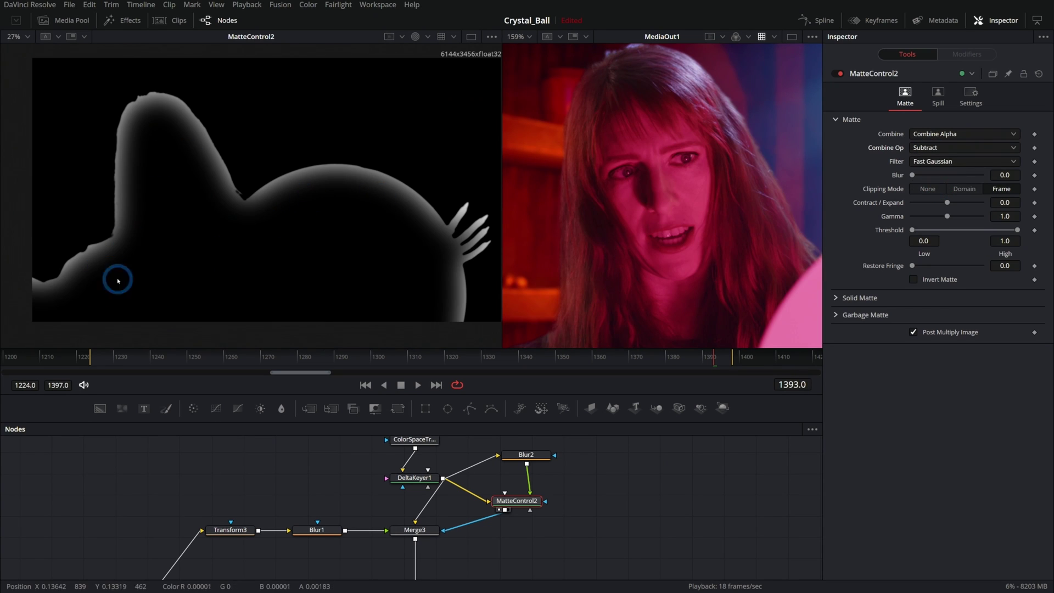
pyautogui.click(414, 529)
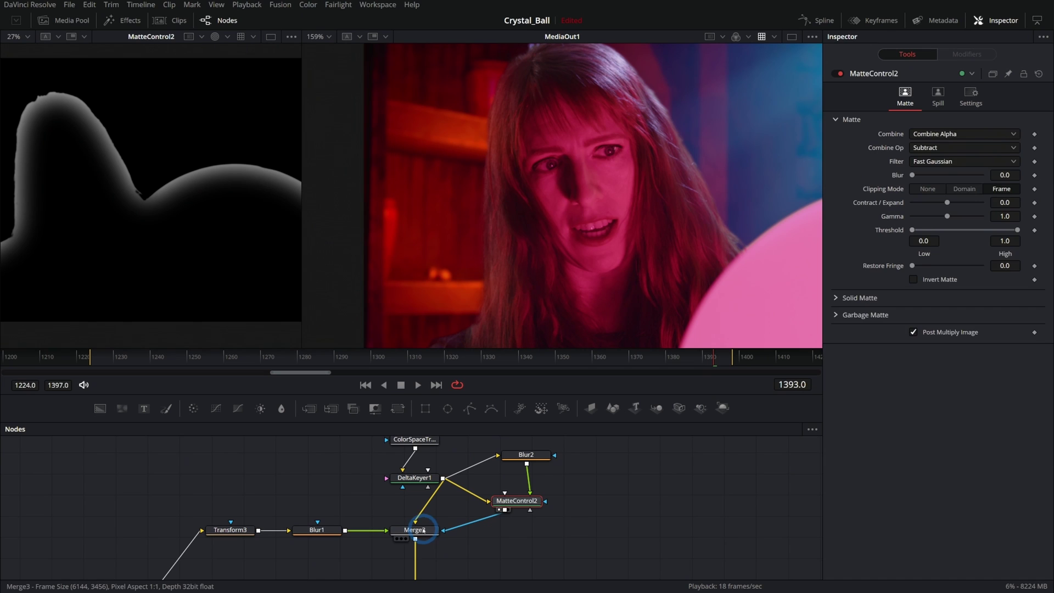
# Toggle the Merge3 light wrap off and on and play the clip to compare
pyautogui.click(837, 74)
pyautogui.click(838, 75)
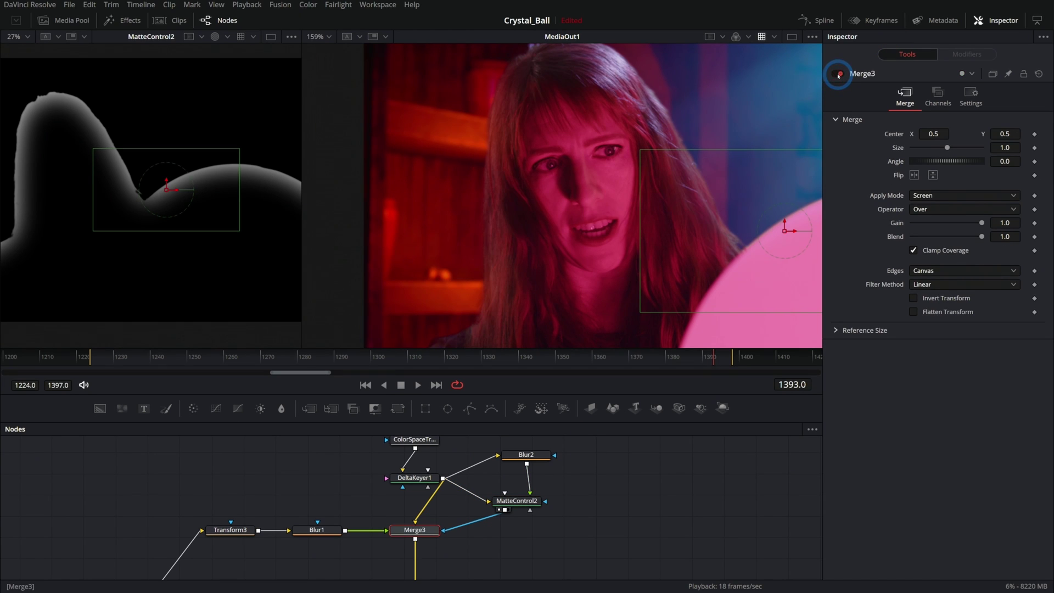
pyautogui.click(611, 506)
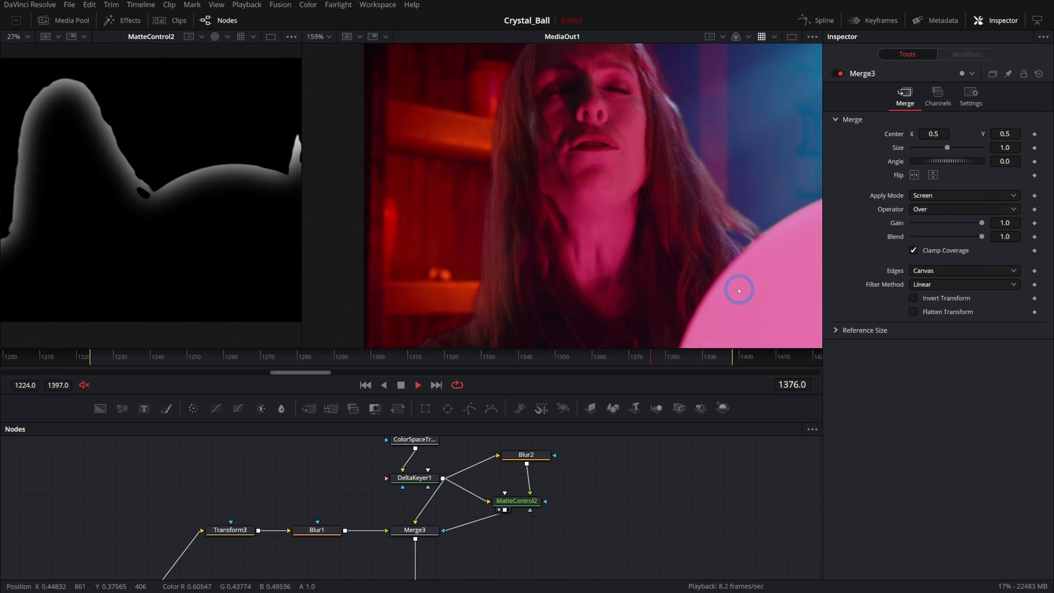
pyautogui.press('space')
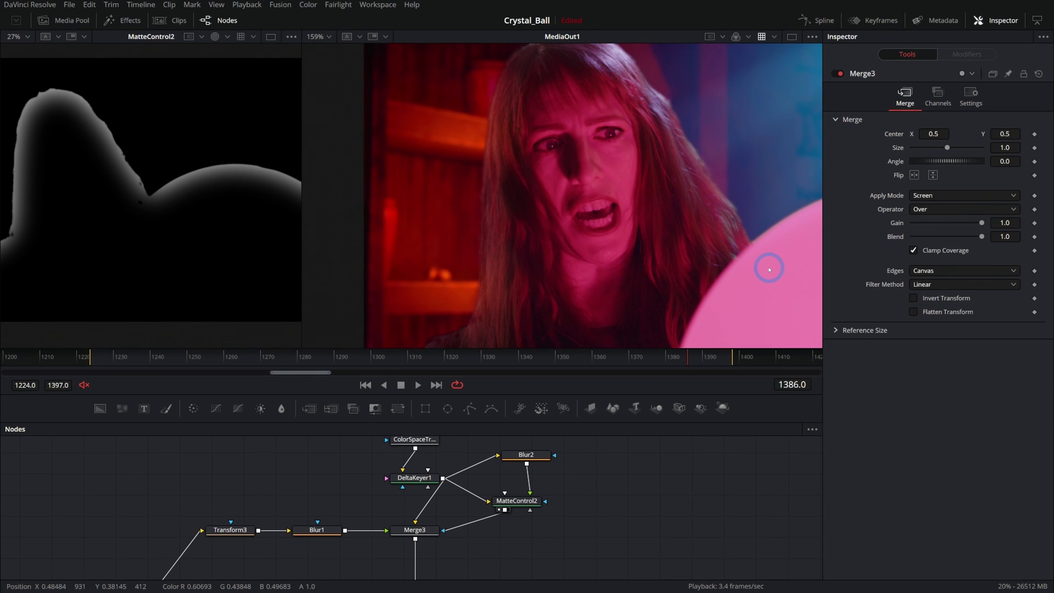
pyautogui.click(840, 73)
pyautogui.click(840, 74)
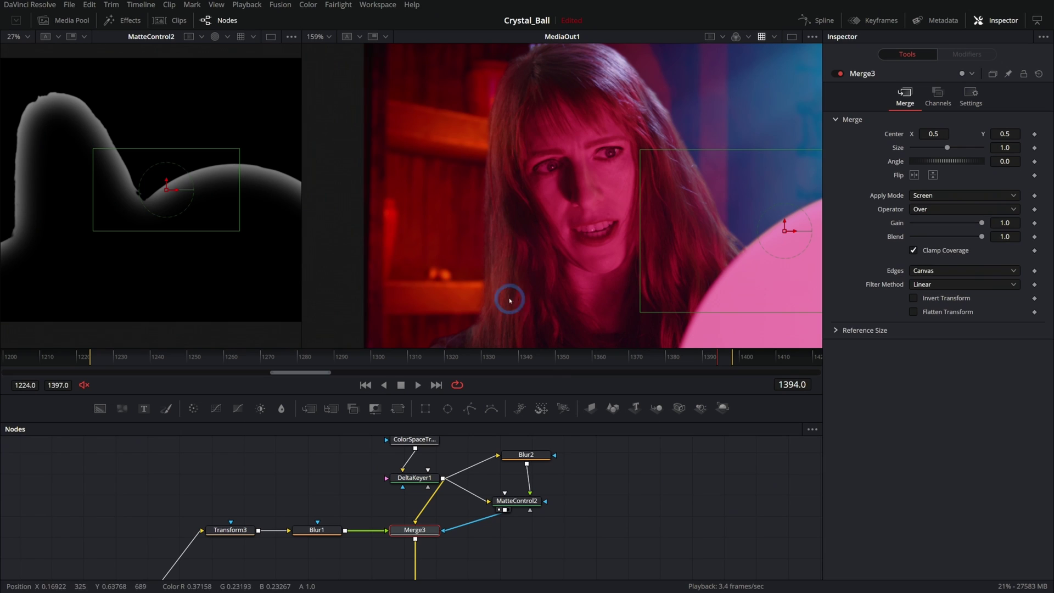
# Reduce Blur2's size to 19.7, compare Merge3's blend, and enlarge the Nodes panel
pyautogui.click(541, 455)
pyautogui.moveTo(947, 163); pyautogui.dragTo(927, 163)
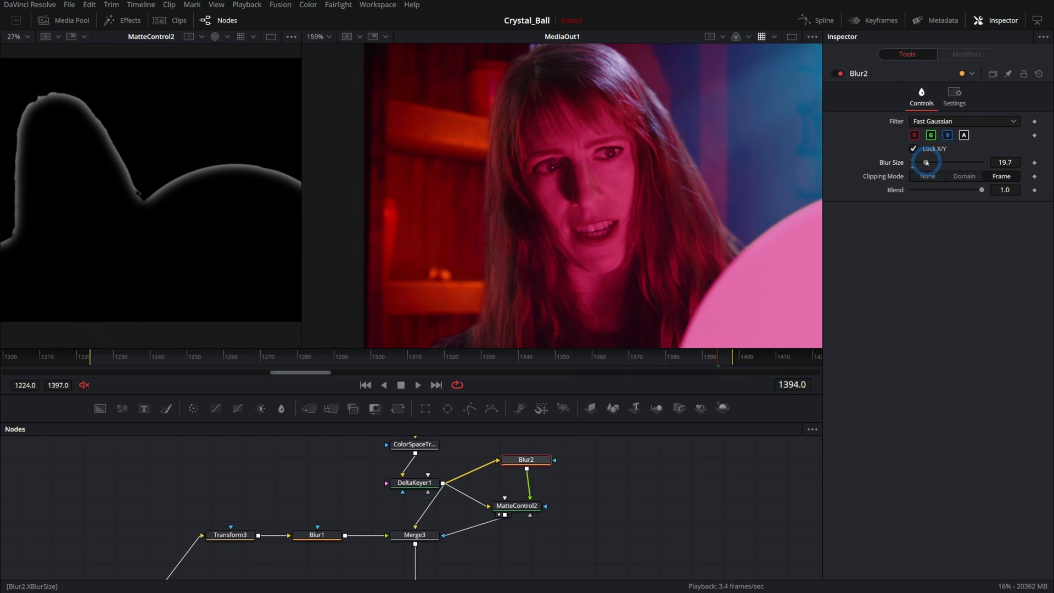
pyautogui.click(431, 535)
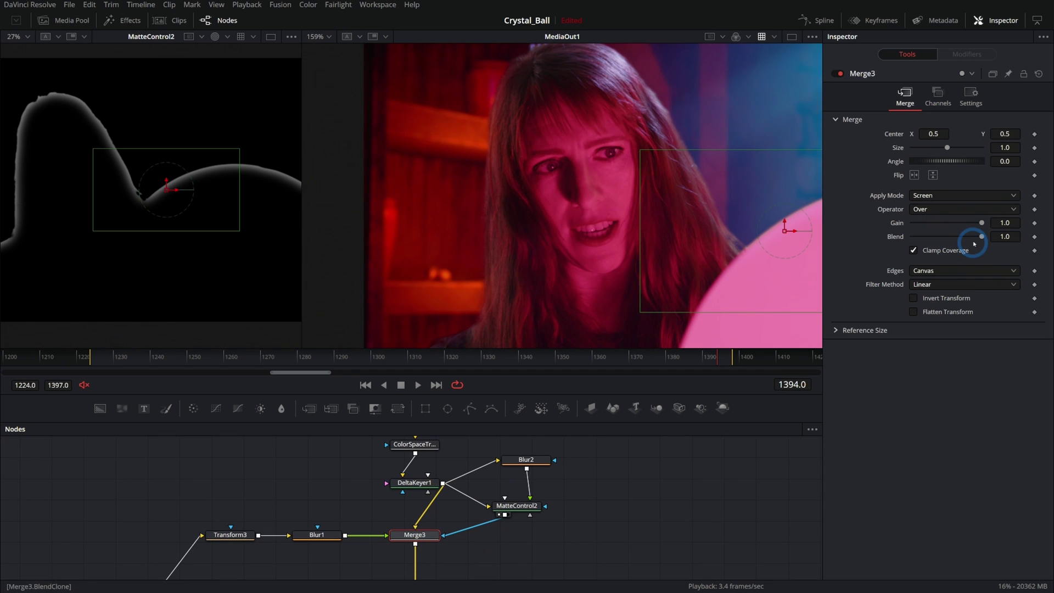
pyautogui.moveTo(981, 236)
pyautogui.mouseDown()
pyautogui.moveTo(909, 238)
pyautogui.moveTo(1001, 233)
pyautogui.mouseUp()
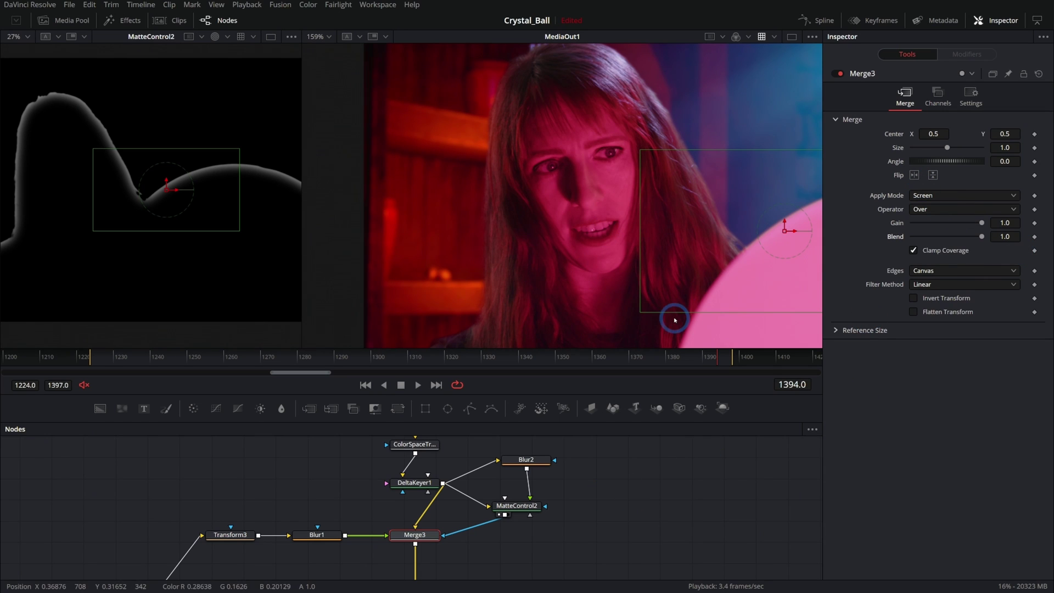
pyautogui.moveTo(665, 395); pyautogui.dragTo(664, 353)
pyautogui.scroll(2, 599, 428)
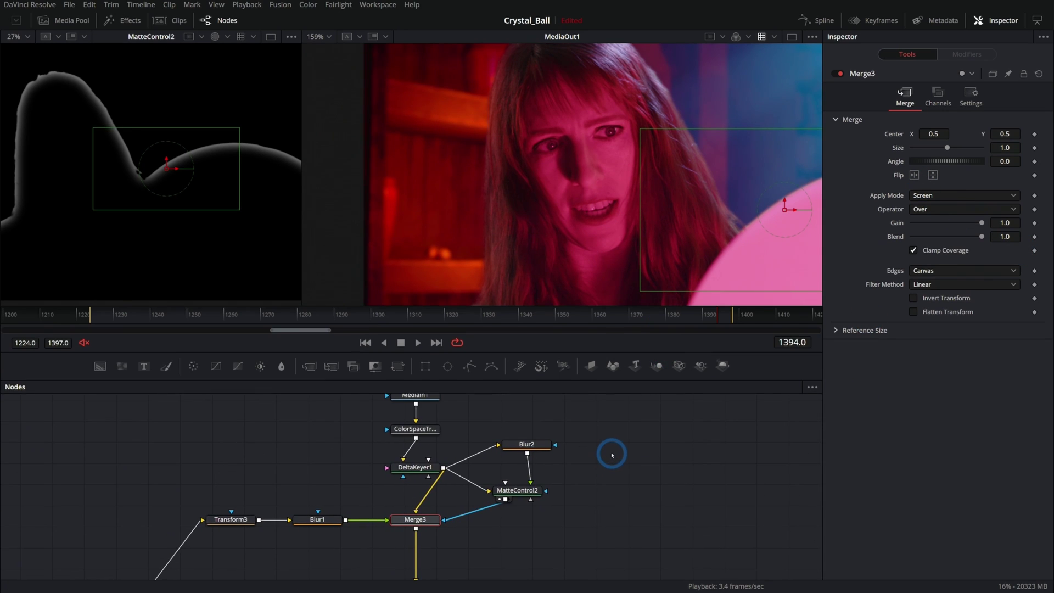
# Enlarge the node graph and move MediaIn1, ColorSpaceTransform1 and DeltaKeyer1 up-left for room
pyautogui.scroll(3, 596, 448)
pyautogui.moveTo(456, 420); pyautogui.dragTo(391, 540)
pyautogui.moveTo(431, 512); pyautogui.dragTo(432, 487)
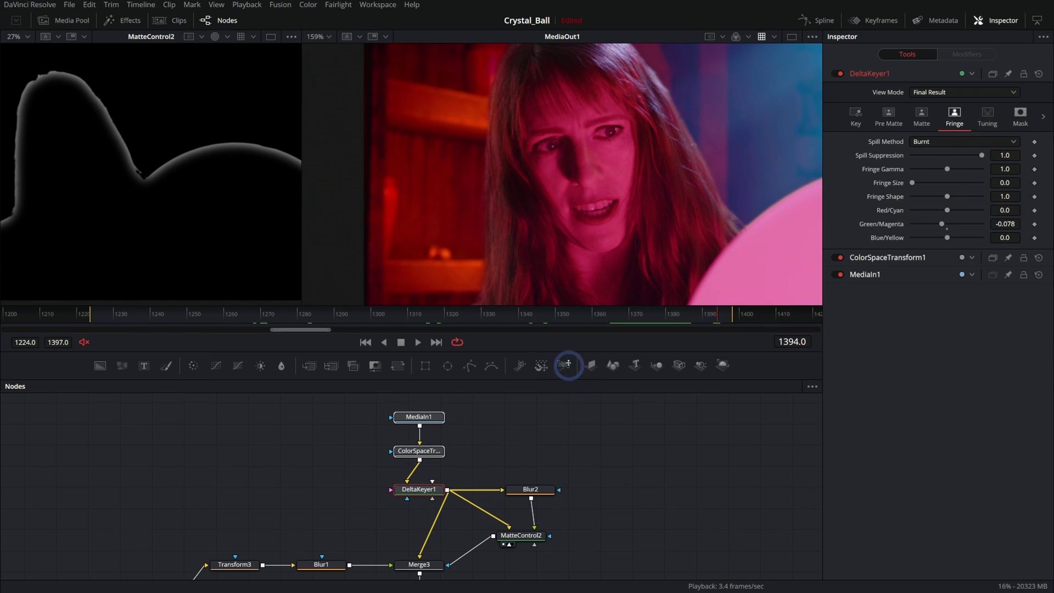
pyautogui.moveTo(573, 379); pyautogui.dragTo(574, 250)
pyautogui.moveTo(600, 371); pyautogui.dragTo(650, 386)
pyautogui.scroll(2, 543, 388)
pyautogui.moveTo(607, 348); pyautogui.dragTo(648, 380)
pyautogui.click(658, 330)
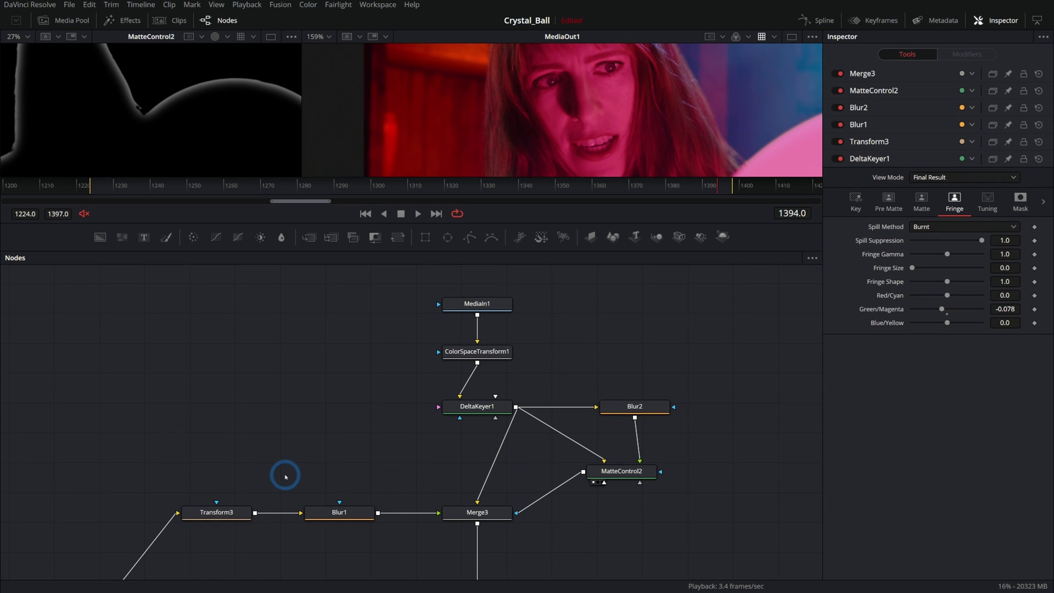
pyautogui.moveTo(587, 481)
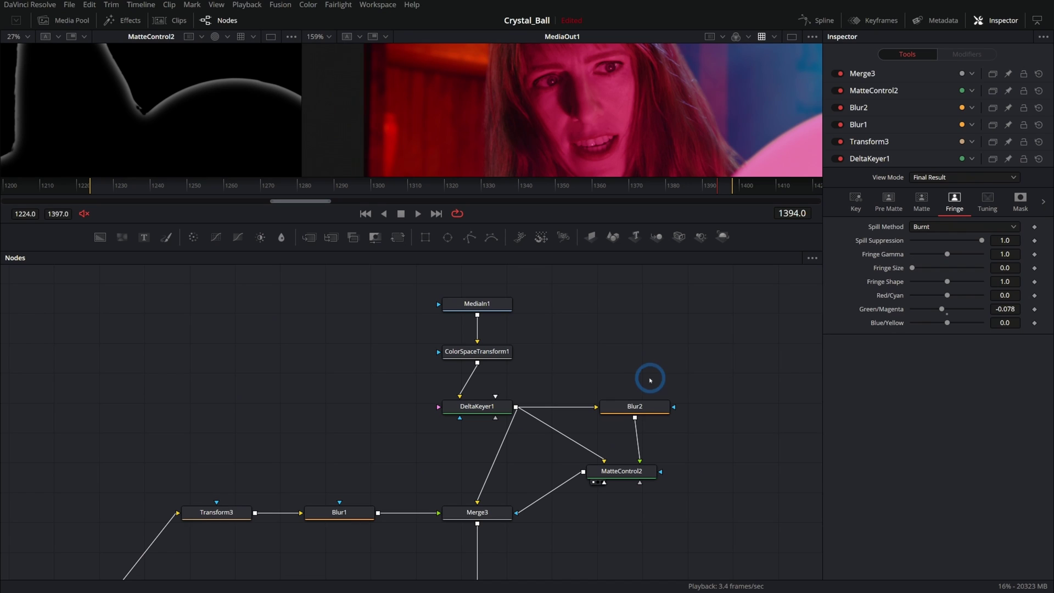
pyautogui.moveTo(516, 274); pyautogui.dragTo(403, 412)
pyautogui.moveTo(483, 405); pyautogui.dragTo(369, 393)
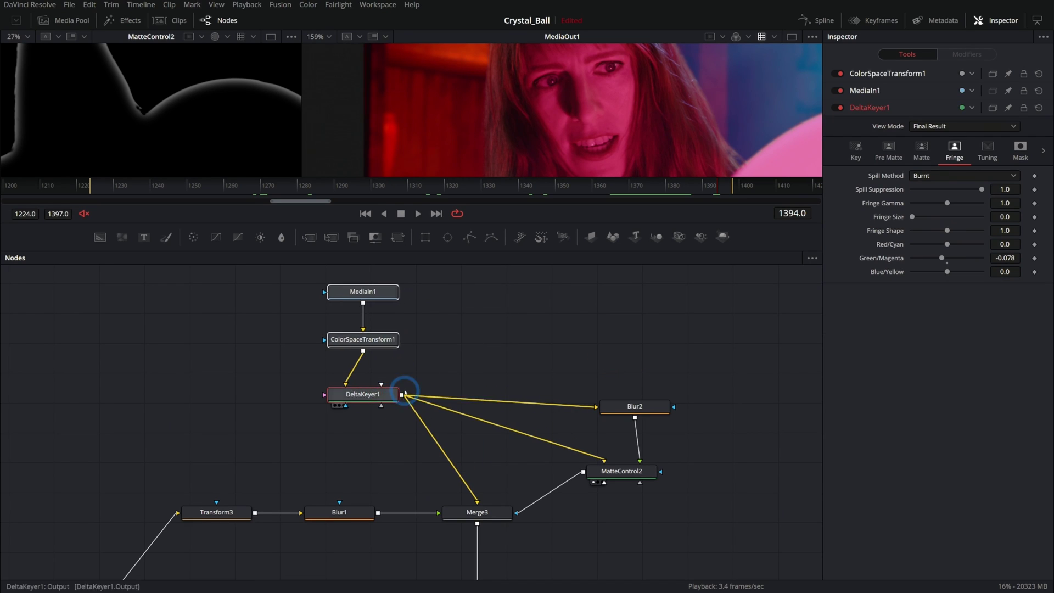
pyautogui.click(522, 482)
# Add Merge4 after DeltaKeyer1, routing it into Blur2, MatteControl2 and Merge3
pyautogui.moveTo(310, 237); pyautogui.dragTo(496, 364)
pyautogui.moveTo(400, 395); pyautogui.dragTo(458, 363)
pyautogui.moveTo(535, 364); pyautogui.dragTo(605, 463)
pyautogui.moveTo(535, 364); pyautogui.dragTo(477, 502)
pyautogui.moveTo(500, 365); pyautogui.dragTo(494, 409)
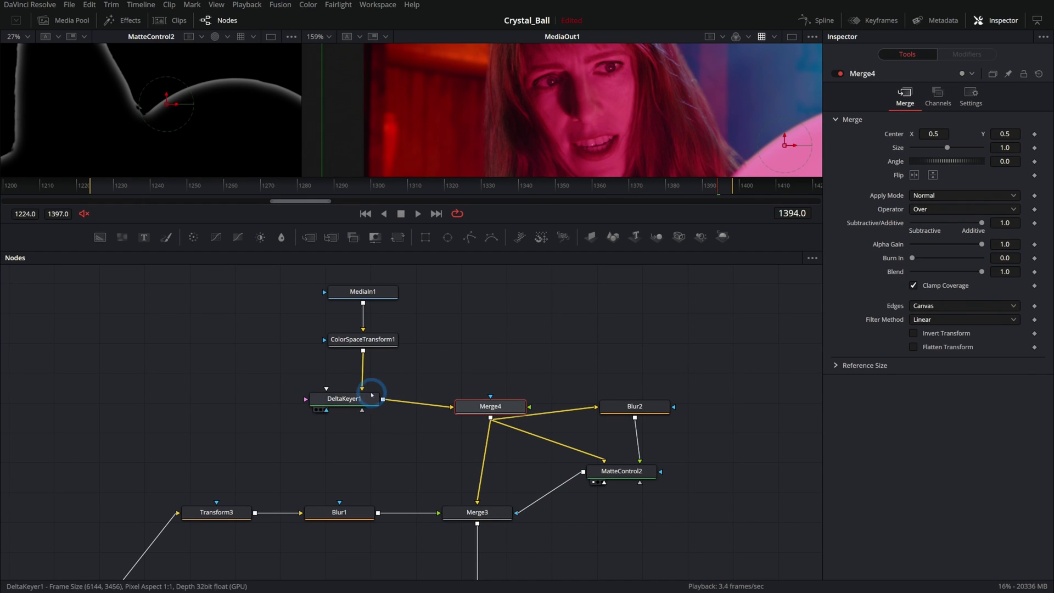
pyautogui.moveTo(402, 281); pyautogui.dragTo(488, 350)
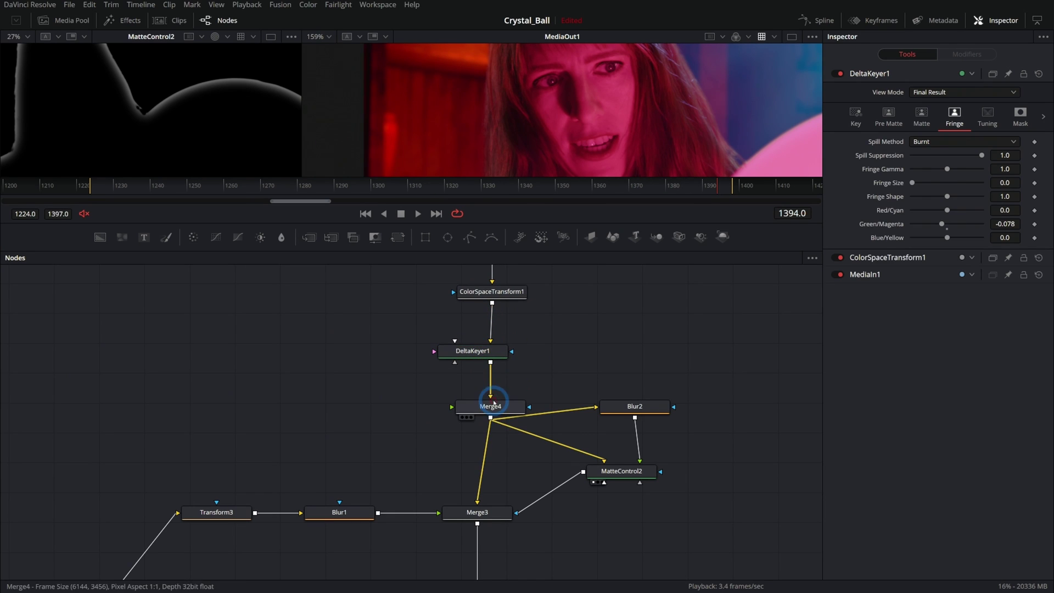
pyautogui.click(500, 409)
# Rename Merge4 to INPUT and marquee-select the six light-wrap nodes
pyautogui.press('F2')
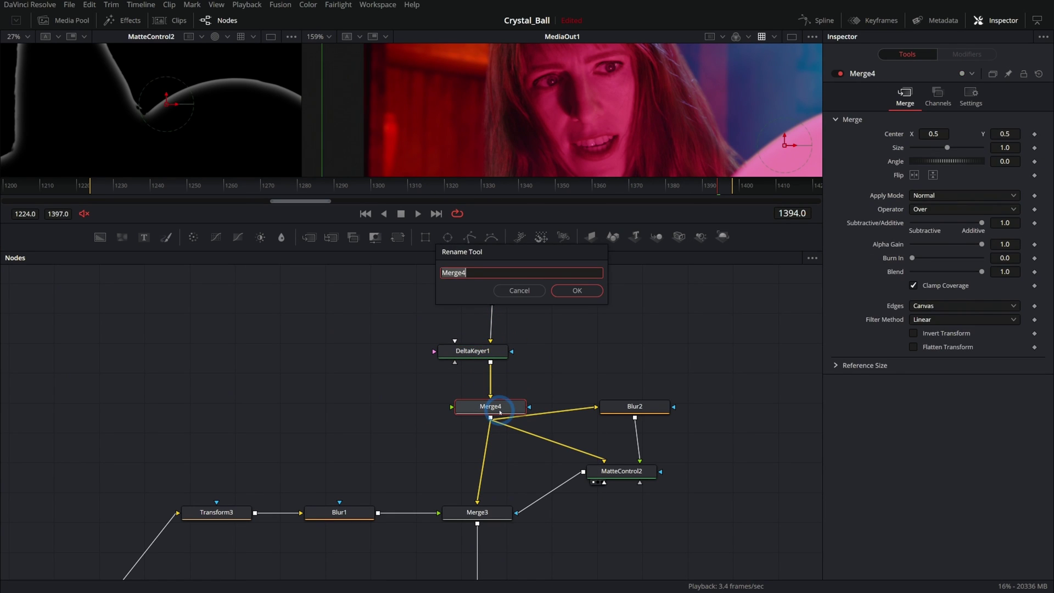
pyautogui.write('INPUT')
pyautogui.press('Return')
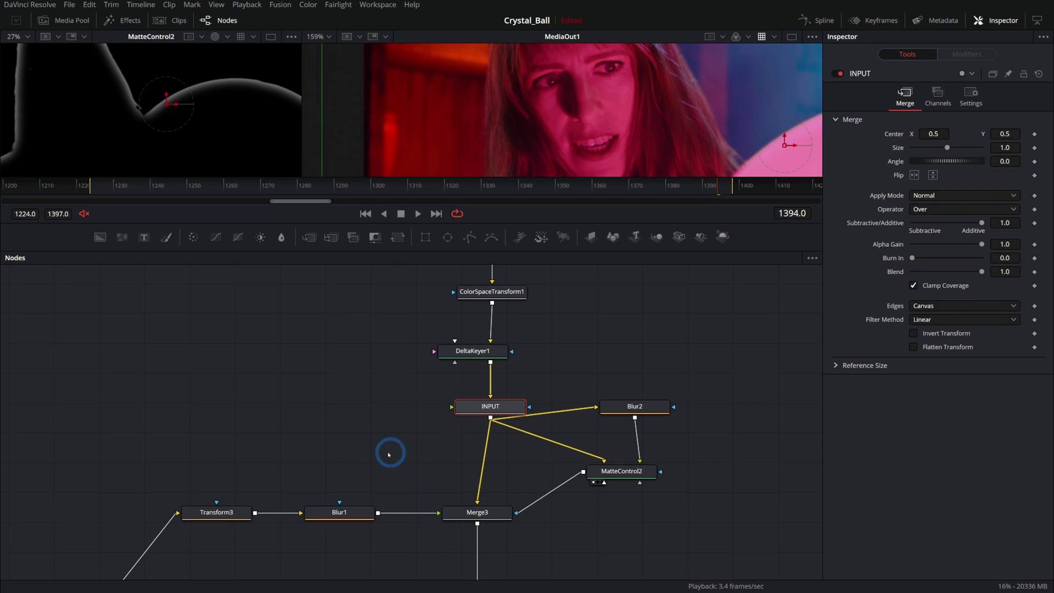
pyautogui.moveTo(413, 445); pyautogui.dragTo(427, 405)
pyautogui.moveTo(236, 334); pyautogui.dragTo(709, 496)
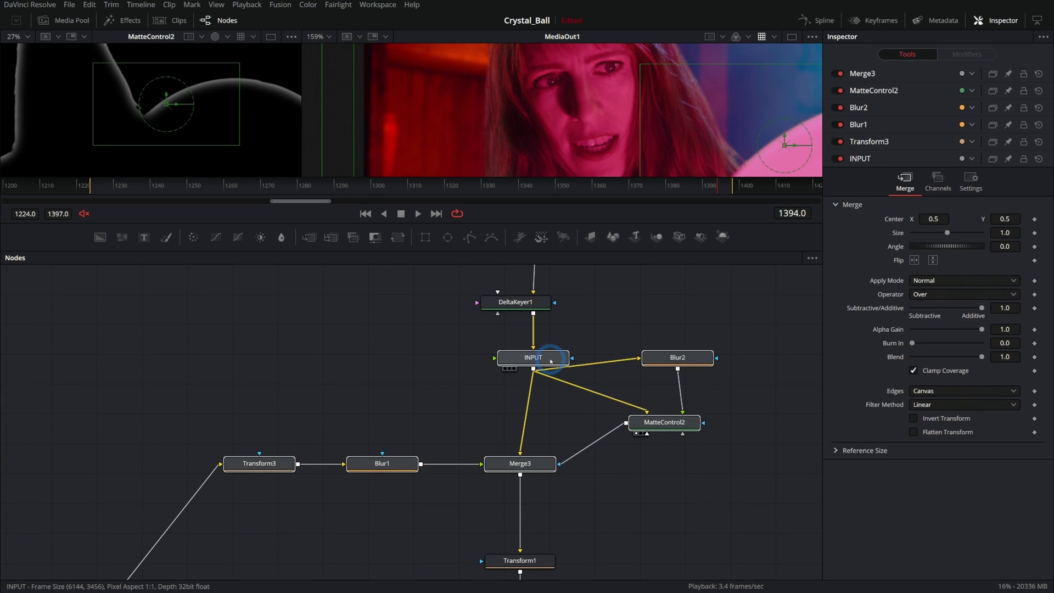
# Create a macro from the selected light-wrap nodes and position the macro editor
pyautogui.rightClick(550, 361)
pyautogui.moveTo(648, 166)
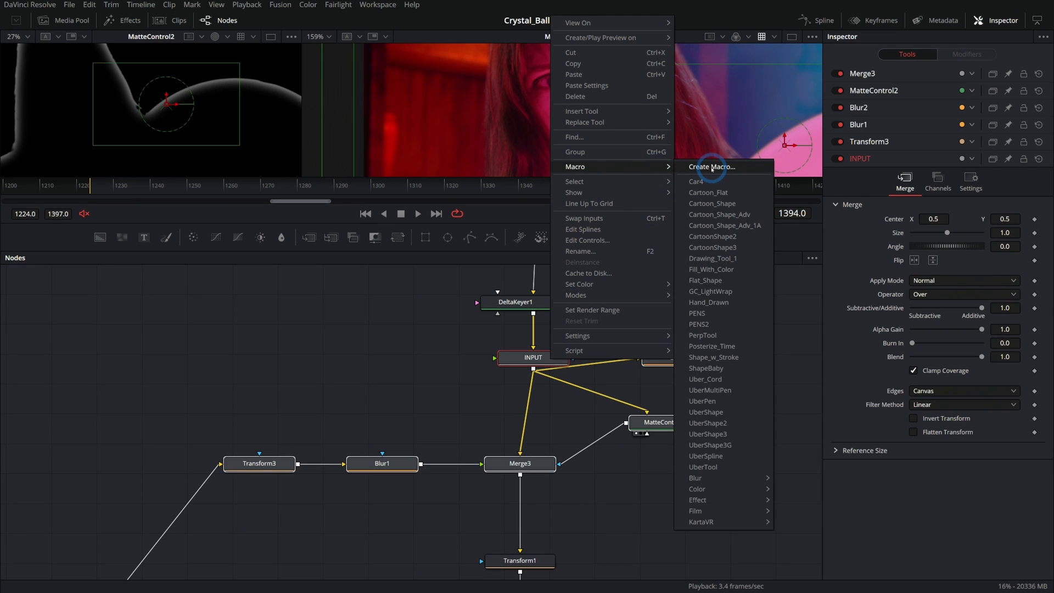
pyautogui.click(712, 166)
pyautogui.moveTo(394, 93); pyautogui.dragTo(721, 99)
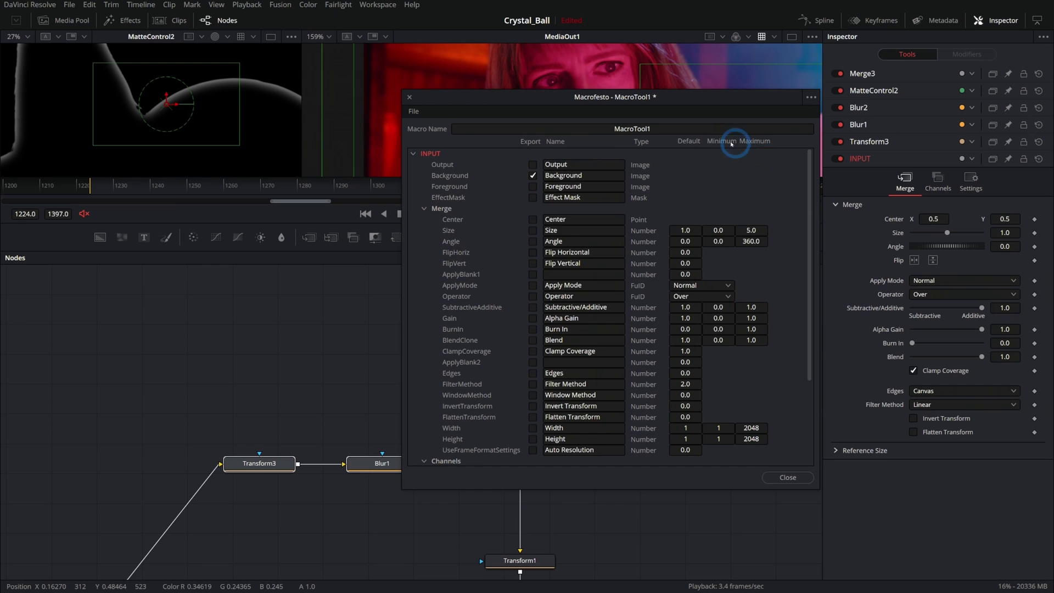
pyautogui.moveTo(697, 97); pyautogui.dragTo(330, 124)
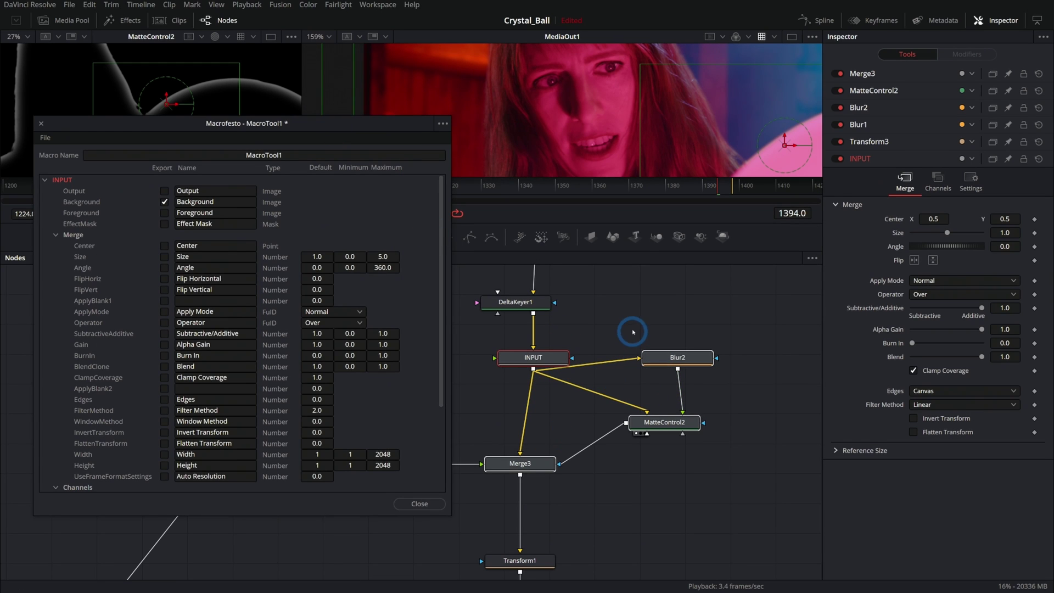
pyautogui.moveTo(353, 124); pyautogui.dragTo(760, 155)
# Rename INPUT's exported Background input to Keyed Image in the macro editor
pyautogui.click(450, 210)
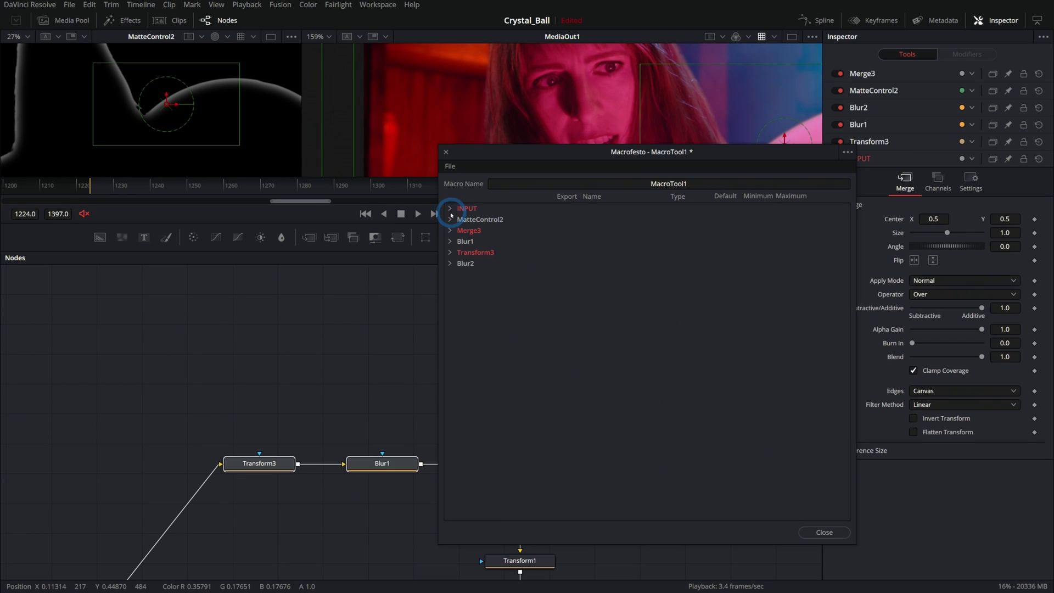
pyautogui.click(449, 210)
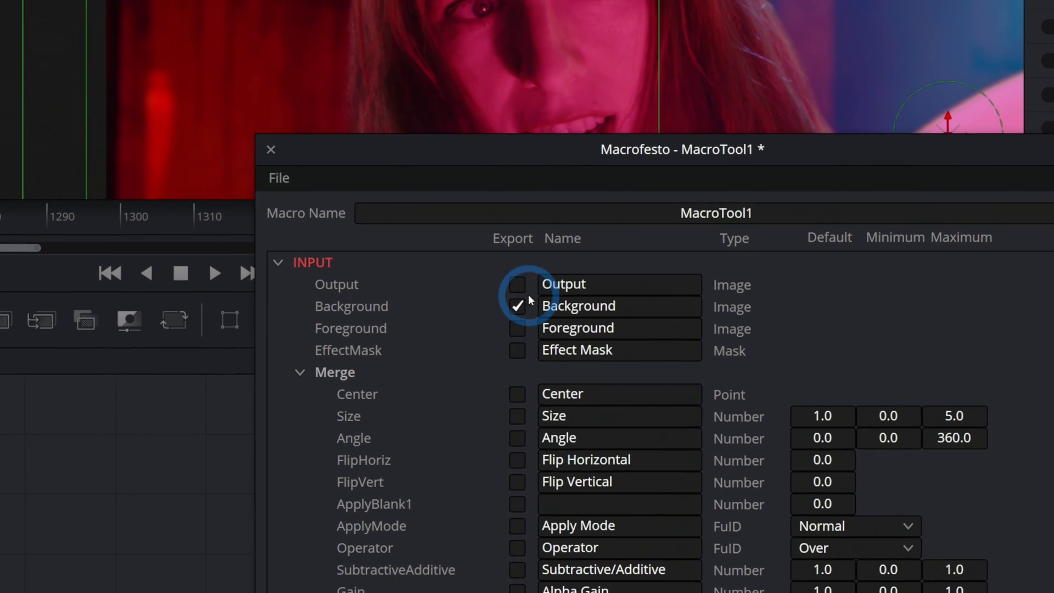
pyautogui.doubleClick(527, 301)
pyautogui.press('BackSpace')
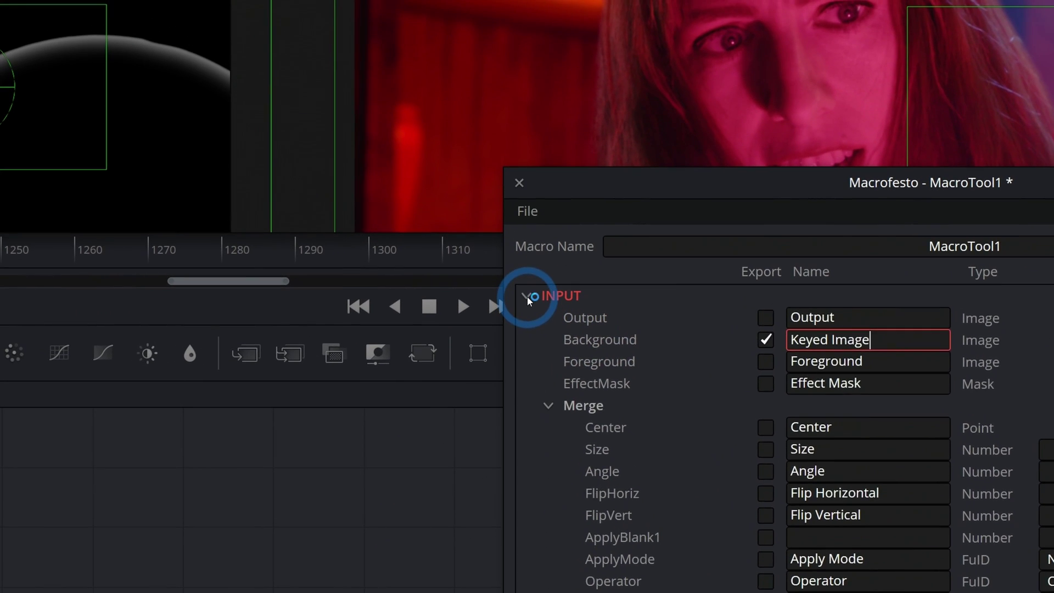
pyautogui.click(237, 258)
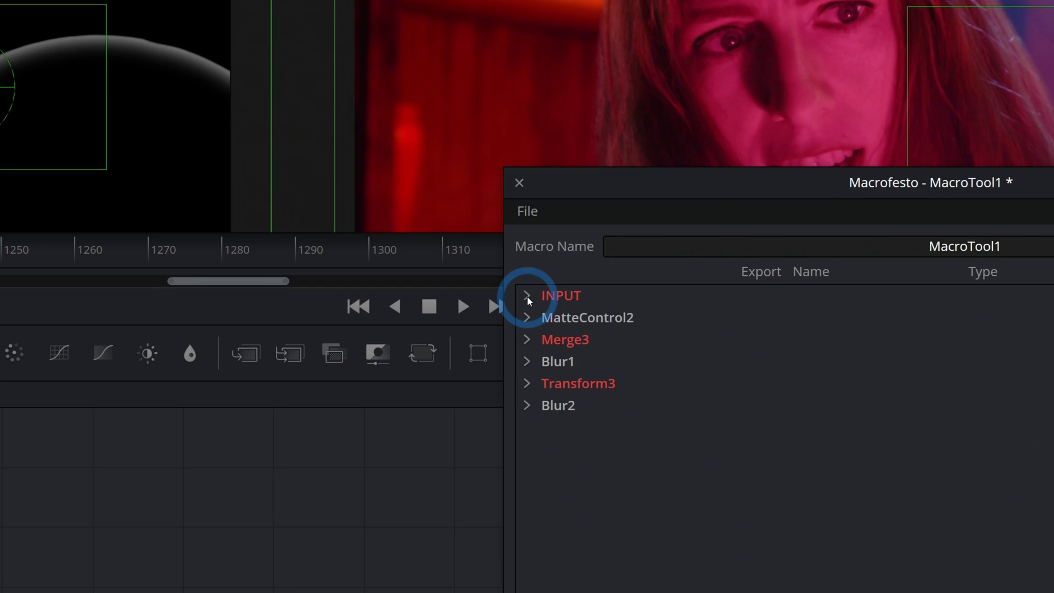
pyautogui.moveTo(854, 188); pyautogui.dragTo(851, 177)
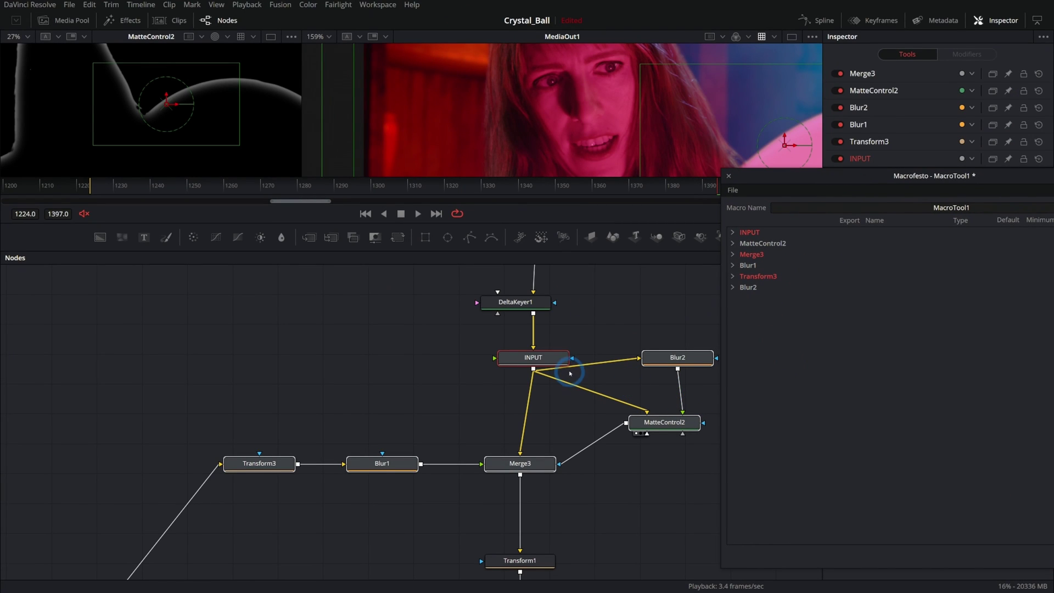
# Export Transform3's input and Size as Wrap Image and Wrap Image Size
pyautogui.click(733, 287)
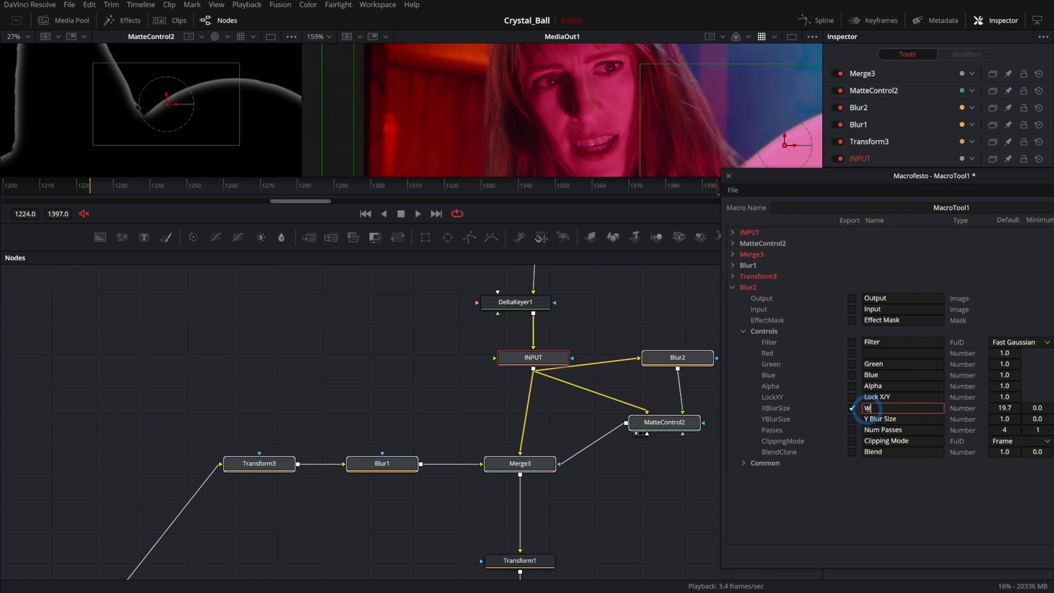
pyautogui.click(732, 287)
pyautogui.click(858, 266)
pyautogui.click(733, 276)
pyautogui.click(872, 375)
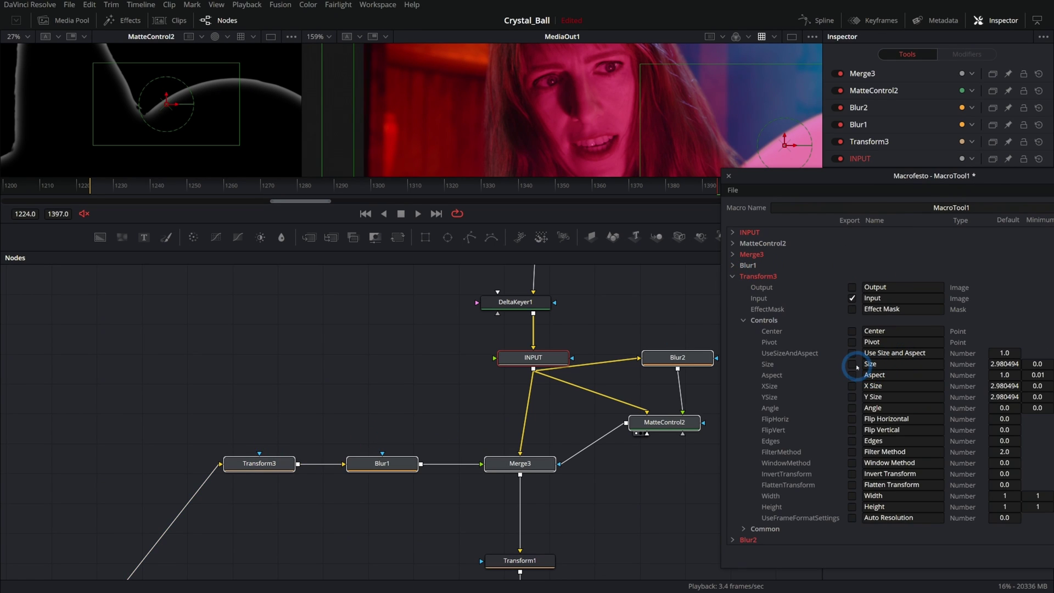
pyautogui.click(867, 366)
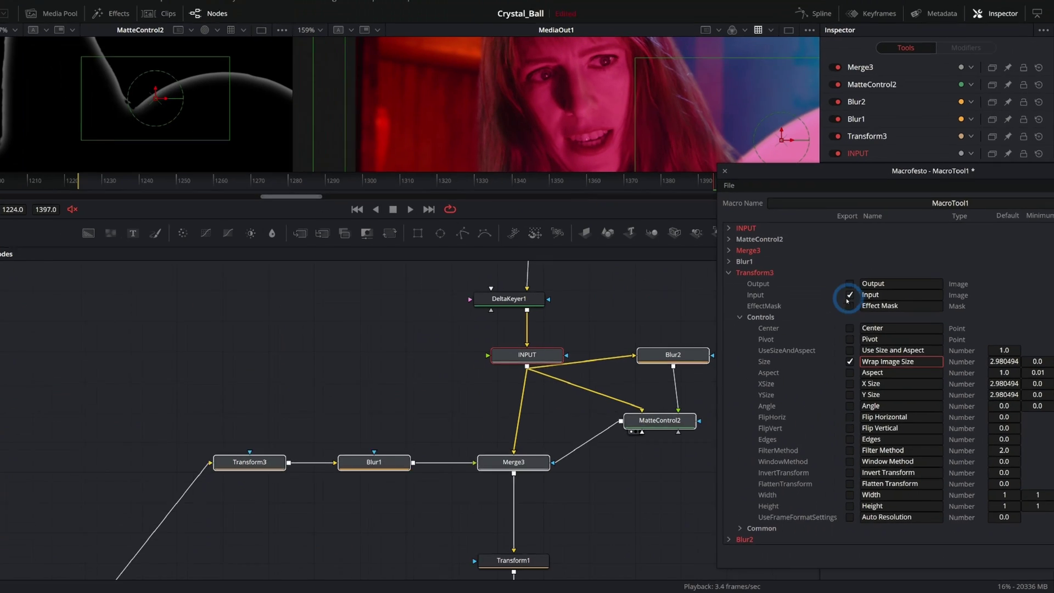
pyautogui.click(888, 296)
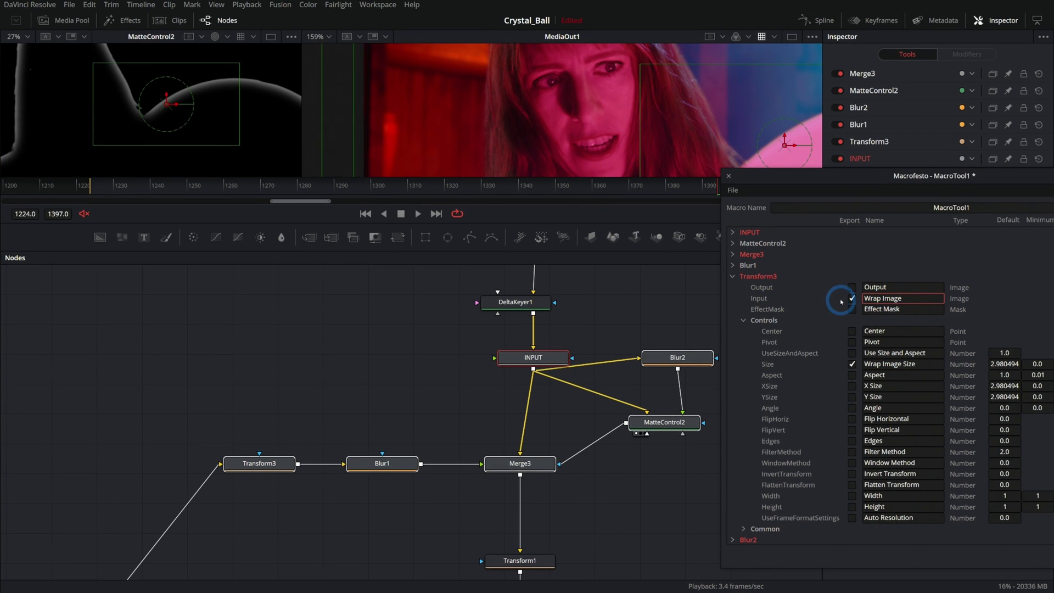
pyautogui.click(733, 277)
# Export Blur1's blur size and Merge3's Output, Apply Mode and Blend controls
pyautogui.click(733, 266)
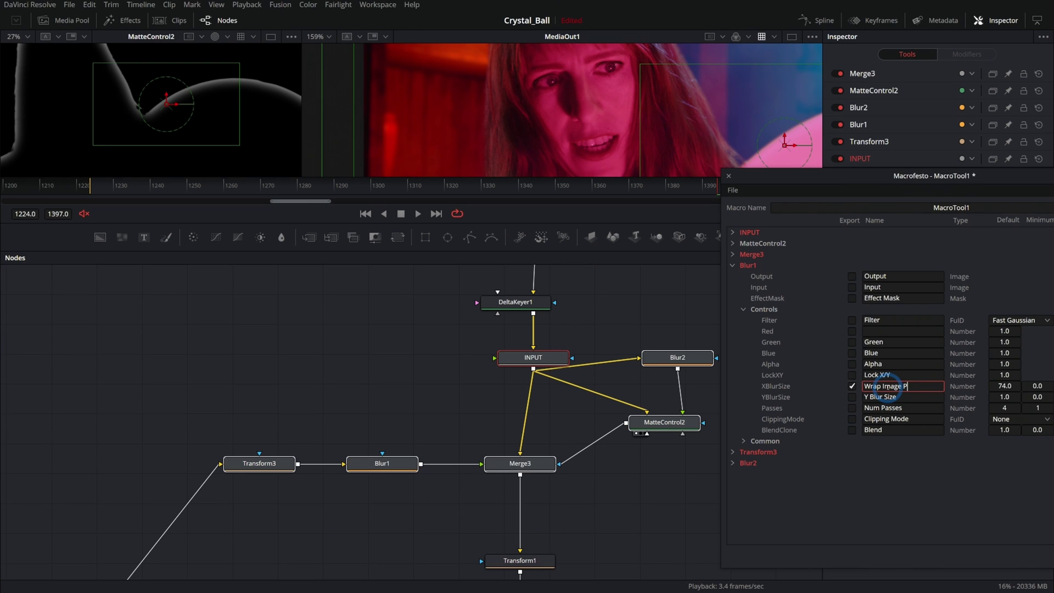
pyautogui.press('Return')
pyautogui.click(733, 254)
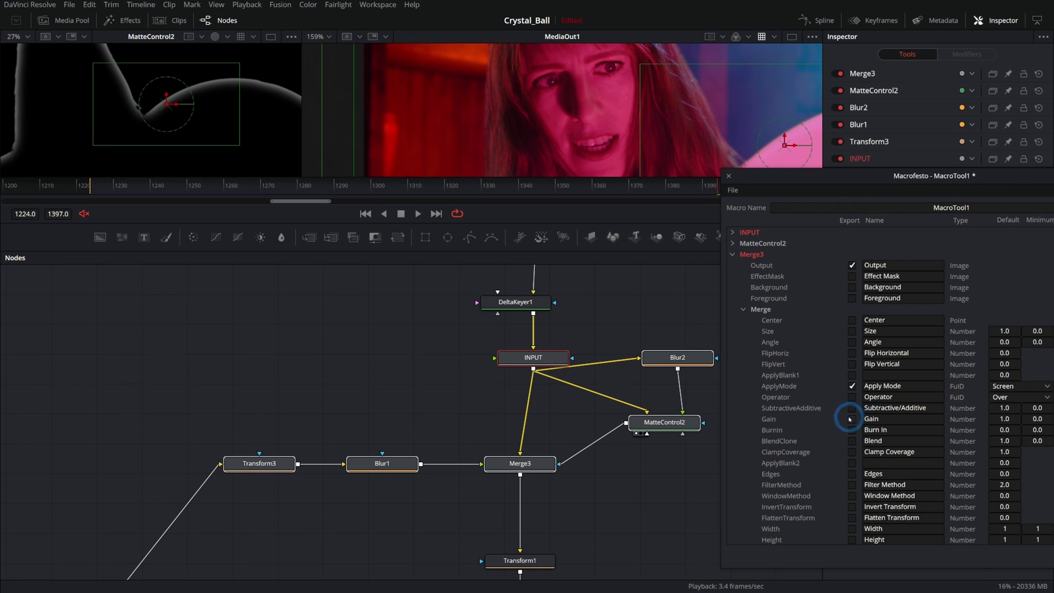
pyautogui.click(527, 471)
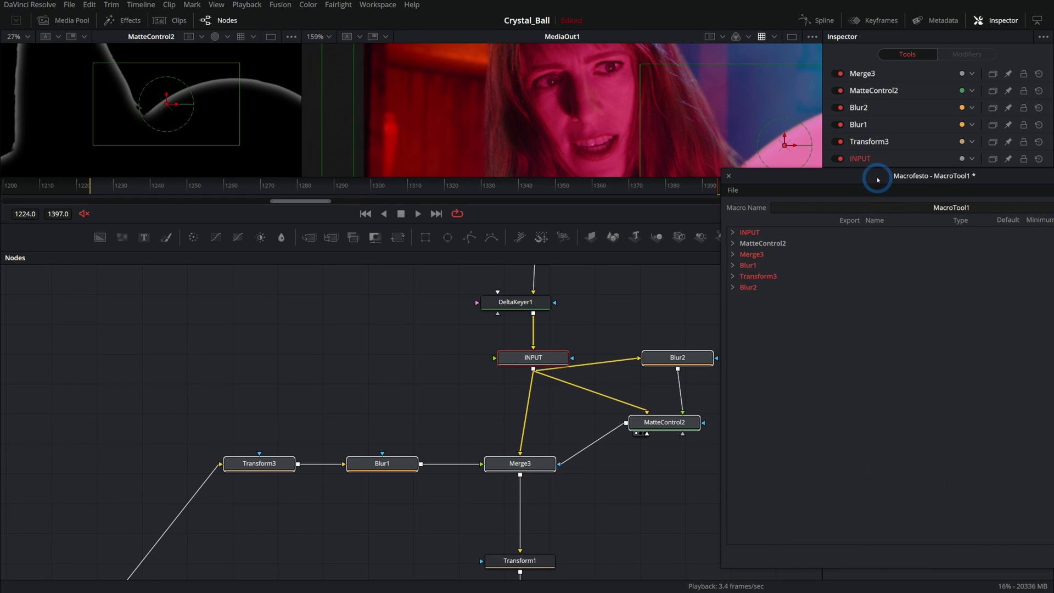
# Rename the macro to LightWrap2 and save it as LightWrap2.setting
pyautogui.moveTo(877, 179); pyautogui.dragTo(682, 178)
pyautogui.tripleClick(737, 208)
pyautogui.write('LightWrap2')
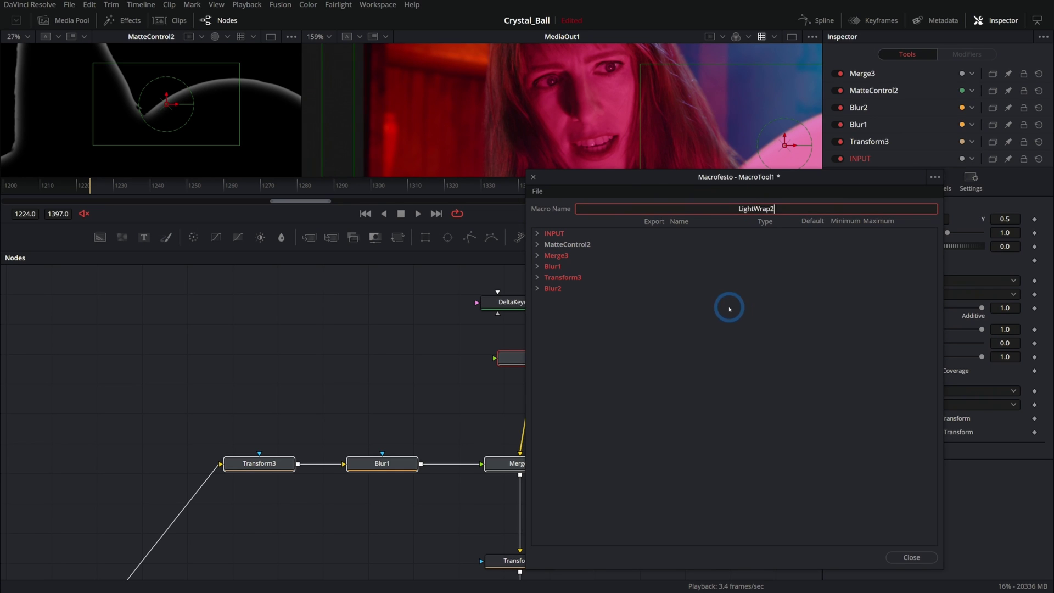
pyautogui.click(704, 362)
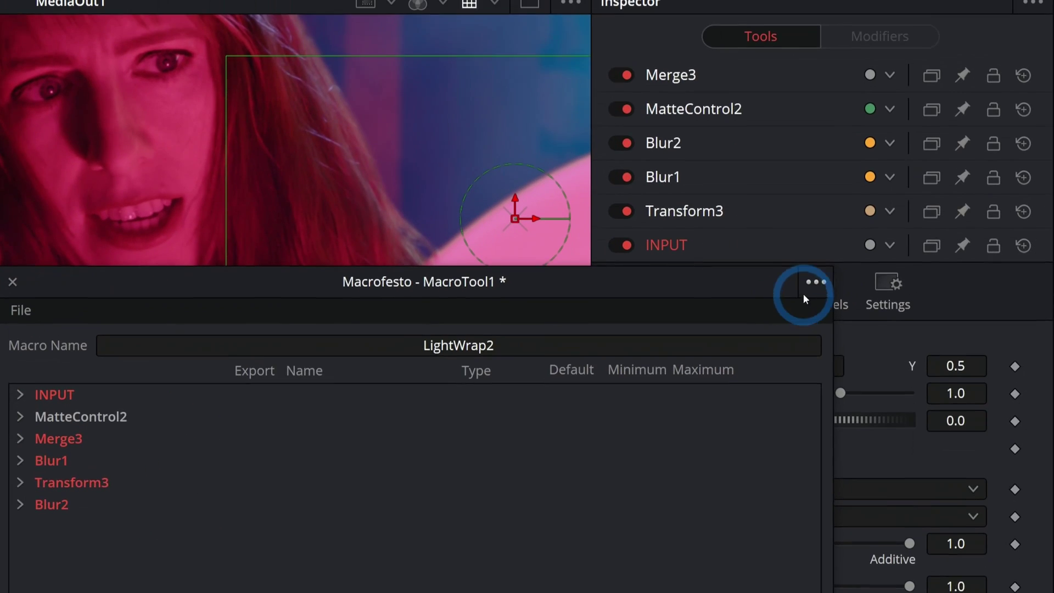
pyautogui.click(935, 178)
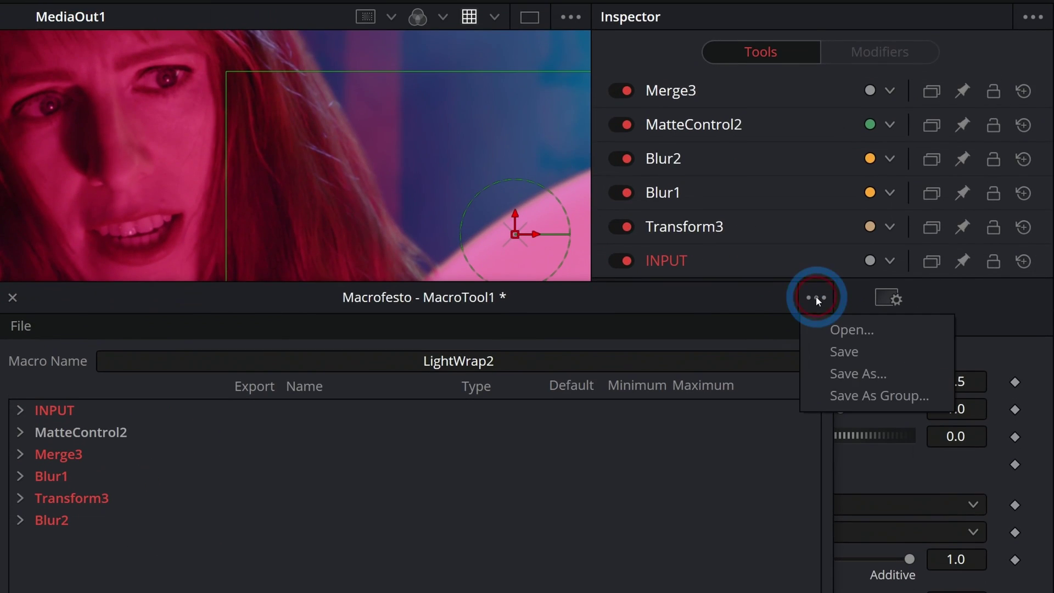
pyautogui.click(940, 201)
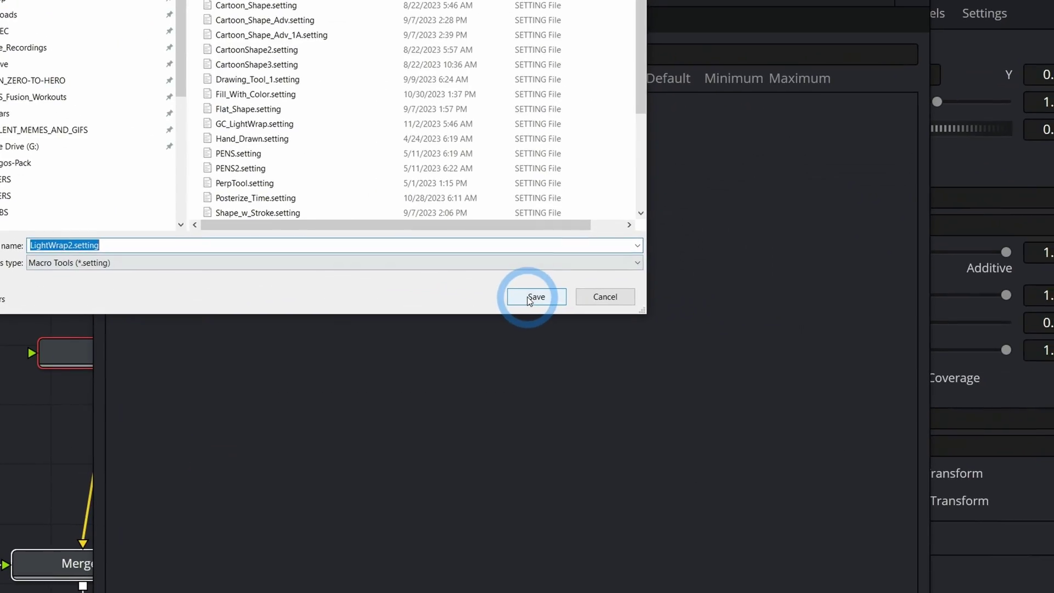
pyautogui.click(727, 426)
pyautogui.moveTo(730, 329); pyautogui.dragTo(211, 511)
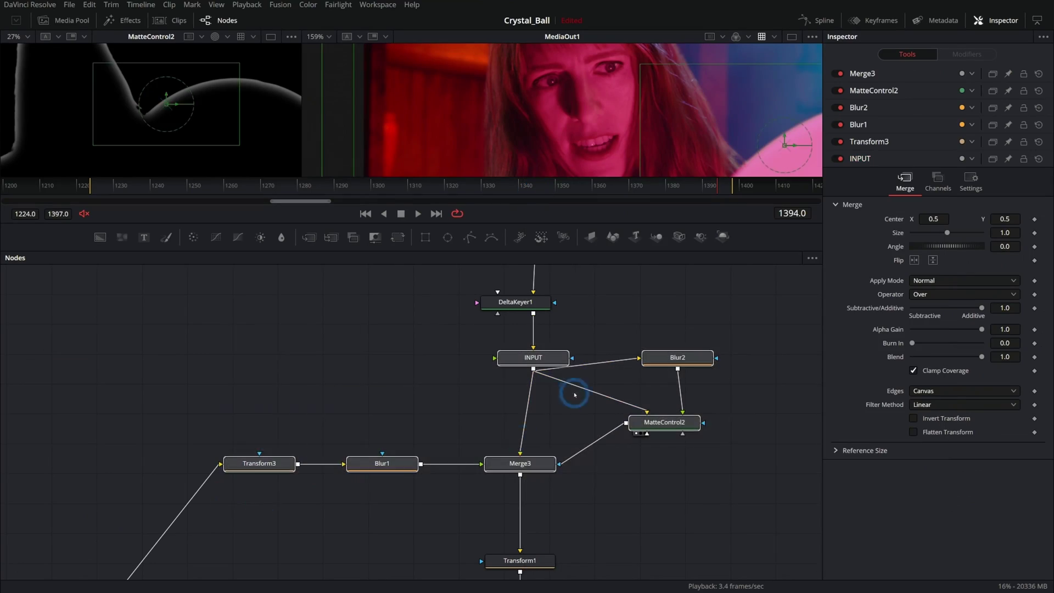
# Drag the original light-wrap nodes aside to clear space in the node graph
pyautogui.moveTo(528, 357); pyautogui.dragTo(788, 330)
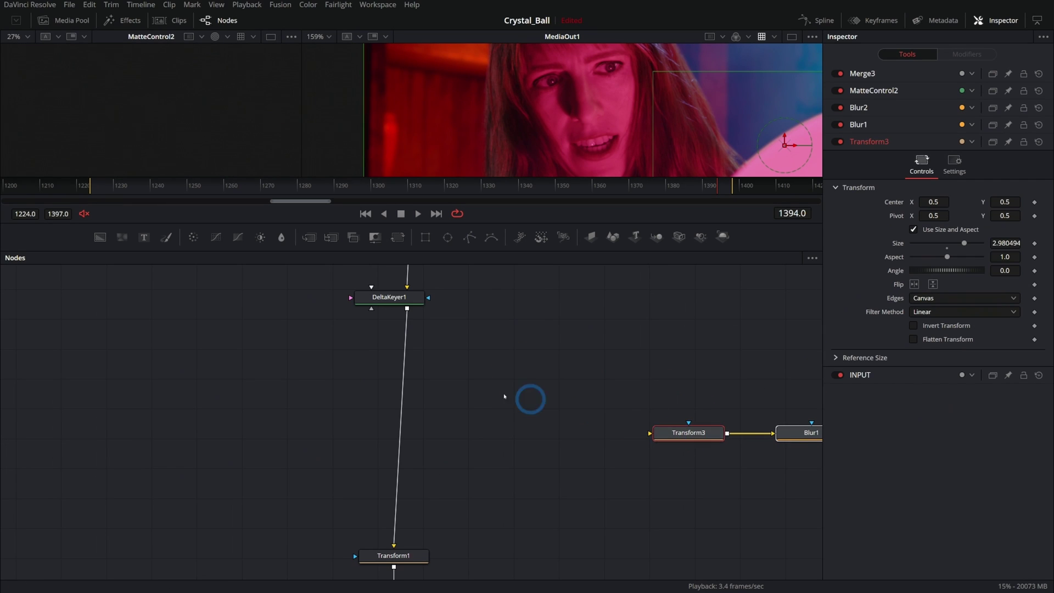
pyautogui.click(499, 393)
pyautogui.scroll(-3, 501, 379)
pyautogui.moveTo(501, 379); pyautogui.dragTo(566, 432)
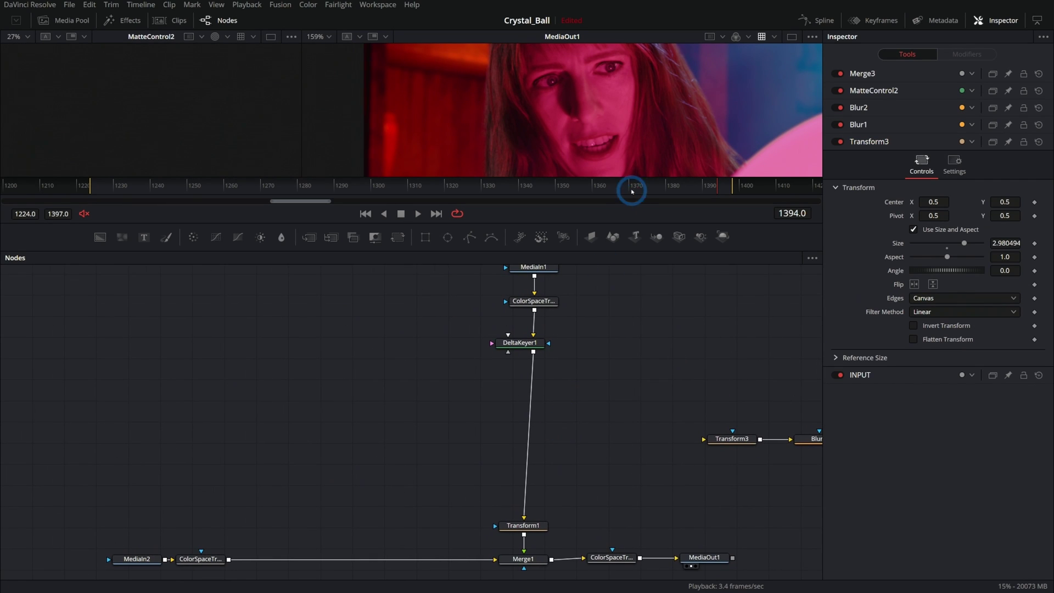
pyautogui.moveTo(629, 222); pyautogui.dragTo(629, 296)
# Add the LightWrap2 macro directly below DeltaKeyer1 through a 'lightw' tool search
pyautogui.click(518, 417)
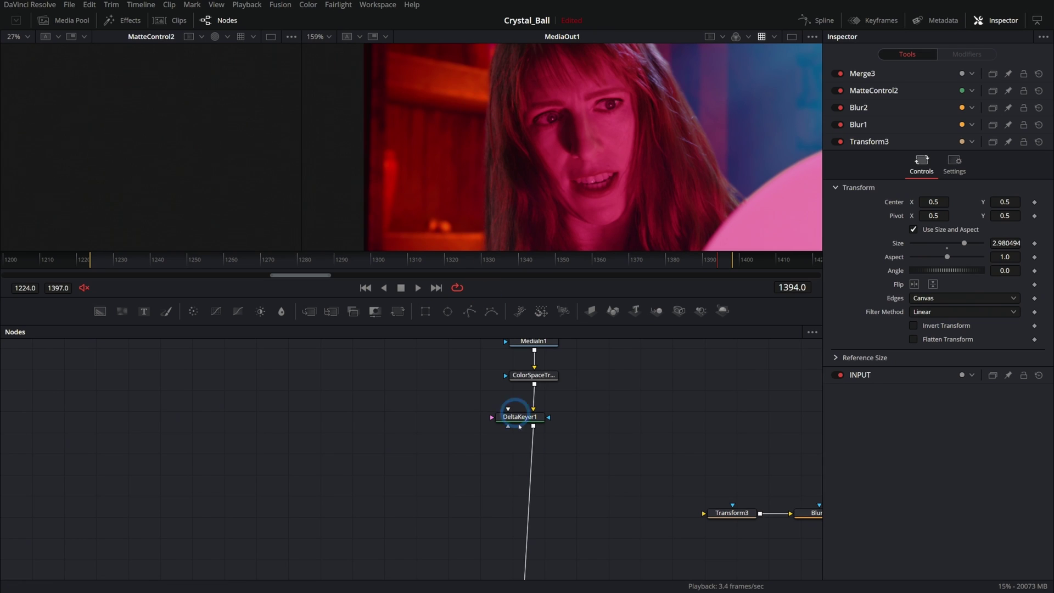
pyautogui.scroll(-1, 560, 461)
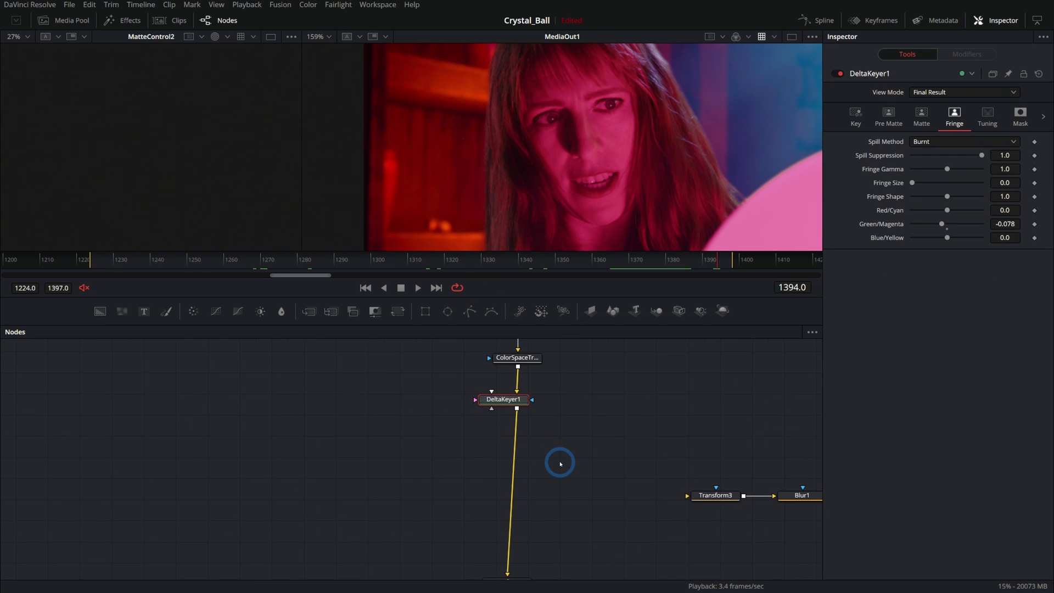
pyautogui.hotkey('shift', 'space')
pyautogui.write('lightwr')
pyautogui.press('BackSpace')
pyautogui.press('BackSpace')
pyautogui.press('BackSpace')
pyautogui.write('w')
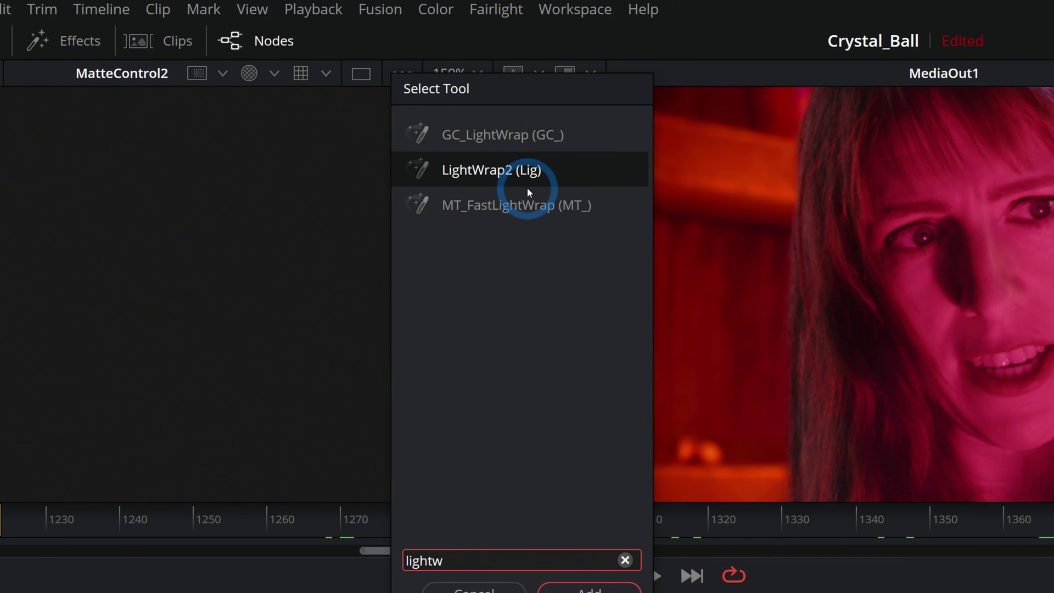
pyautogui.press('Return')
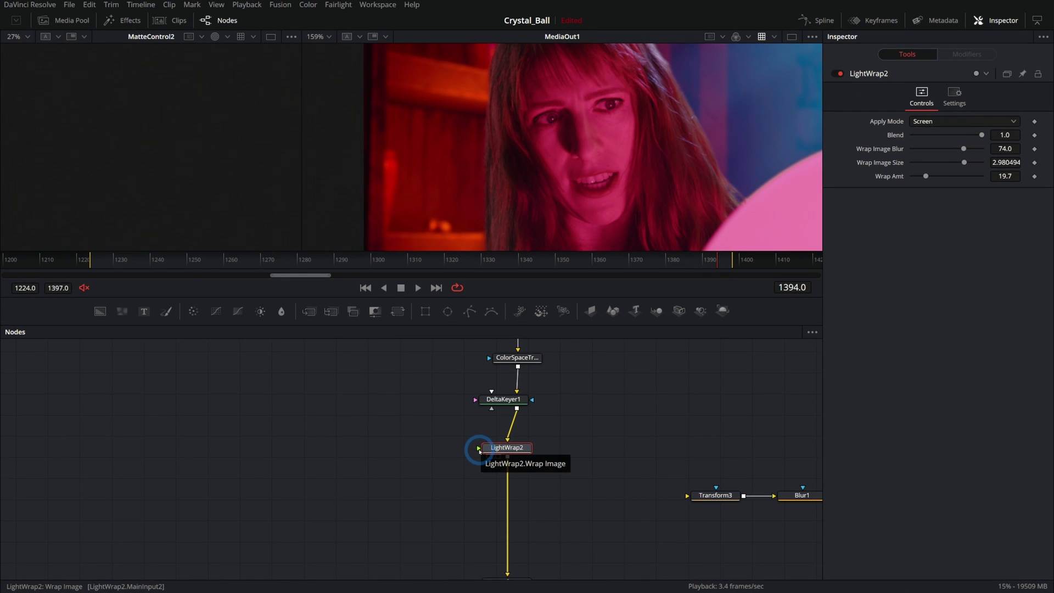
# Connect the background ColorSpaceTransform output to LightWrap2's Wrap Image input
pyautogui.moveTo(370, 526); pyautogui.dragTo(402, 460)
pyautogui.moveTo(245, 548); pyautogui.dragTo(511, 383)
pyautogui.moveTo(593, 296); pyautogui.dragTo(592, 375)
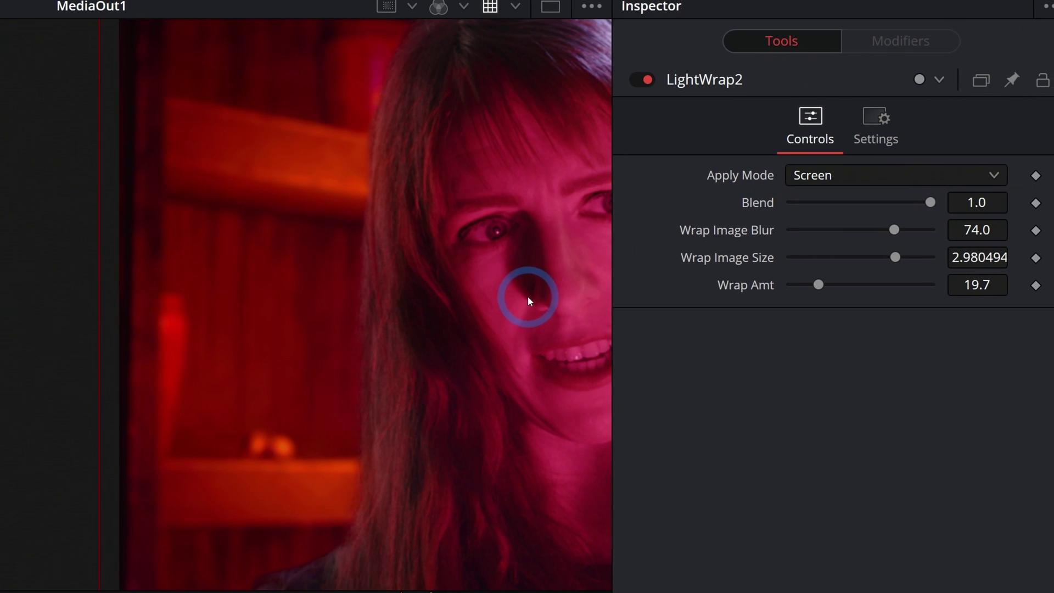
# Set LightWrap2's Wrap Amt to about 26.8 and Wrap Image Size to 2.9
pyautogui.moveTo(791, 293)
pyautogui.mouseDown()
pyautogui.moveTo(842, 296)
pyautogui.moveTo(772, 296)
pyautogui.moveTo(799, 296)
pyautogui.mouseUp()
pyautogui.click(875, 268)
pyautogui.moveTo(876, 300); pyautogui.dragTo(861, 299)
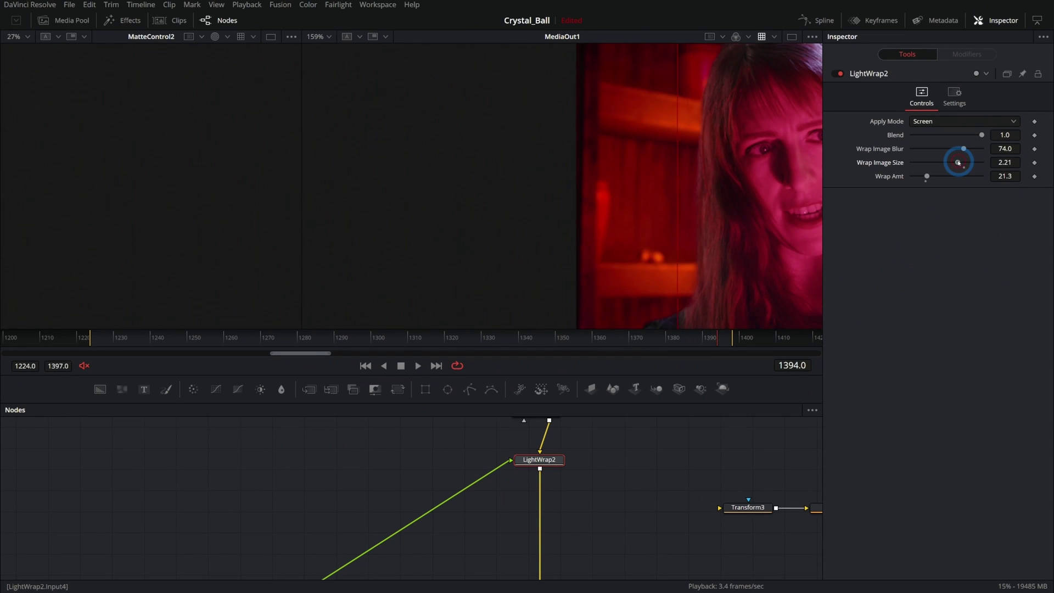
pyautogui.moveTo(959, 162); pyautogui.dragTo(961, 161)
pyautogui.moveTo(741, 185); pyautogui.dragTo(537, 188)
pyautogui.moveTo(958, 164); pyautogui.dragTo(964, 165)
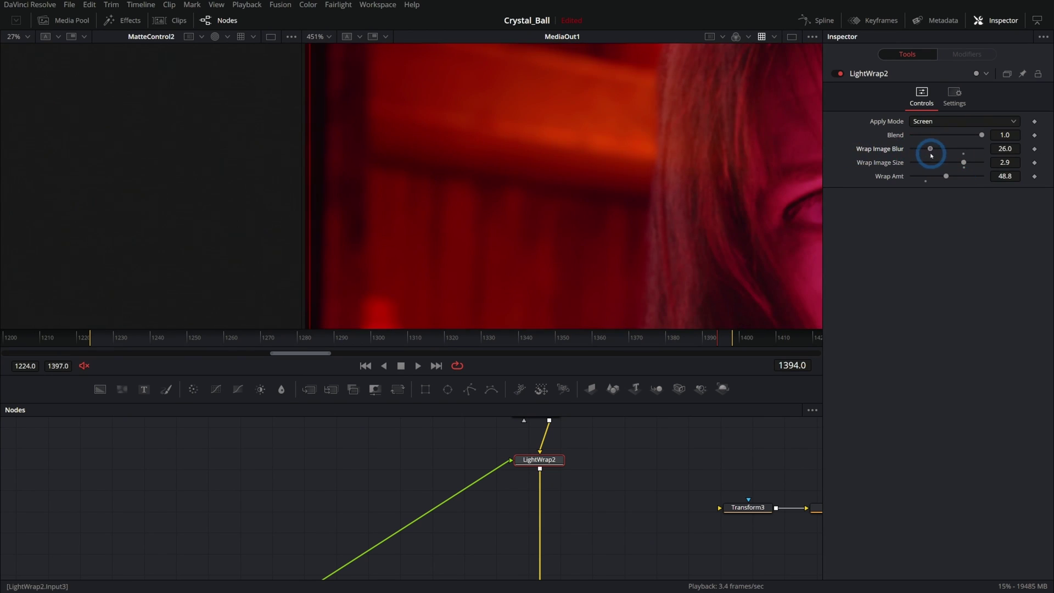
# Compare Blend plus the Lighten and Multiply apply modes, then keep Screen
pyautogui.moveTo(983, 136)
pyautogui.mouseDown()
pyautogui.moveTo(878, 142)
pyautogui.moveTo(987, 143)
pyautogui.mouseUp()
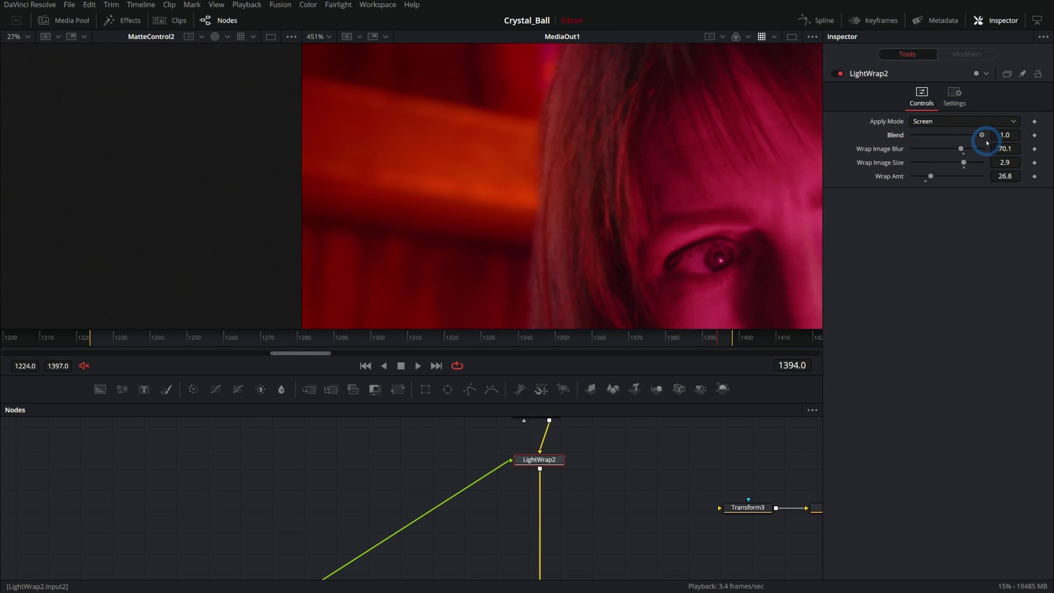
pyautogui.click(926, 121)
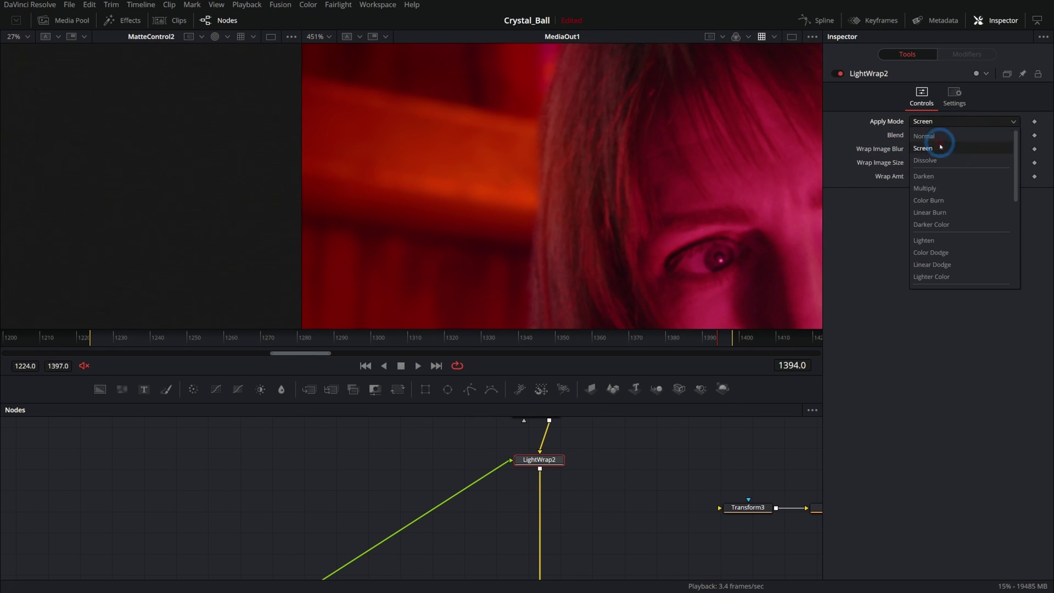
pyautogui.click(938, 241)
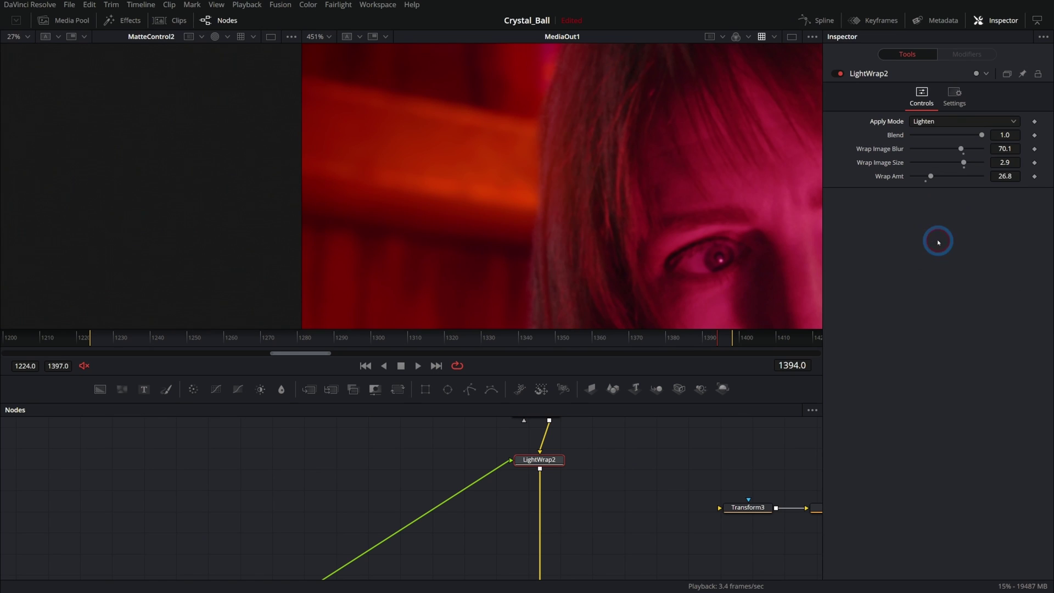
pyautogui.click(953, 122)
pyautogui.click(958, 158)
pyautogui.click(955, 122)
pyautogui.click(922, 124)
pyautogui.click(942, 135)
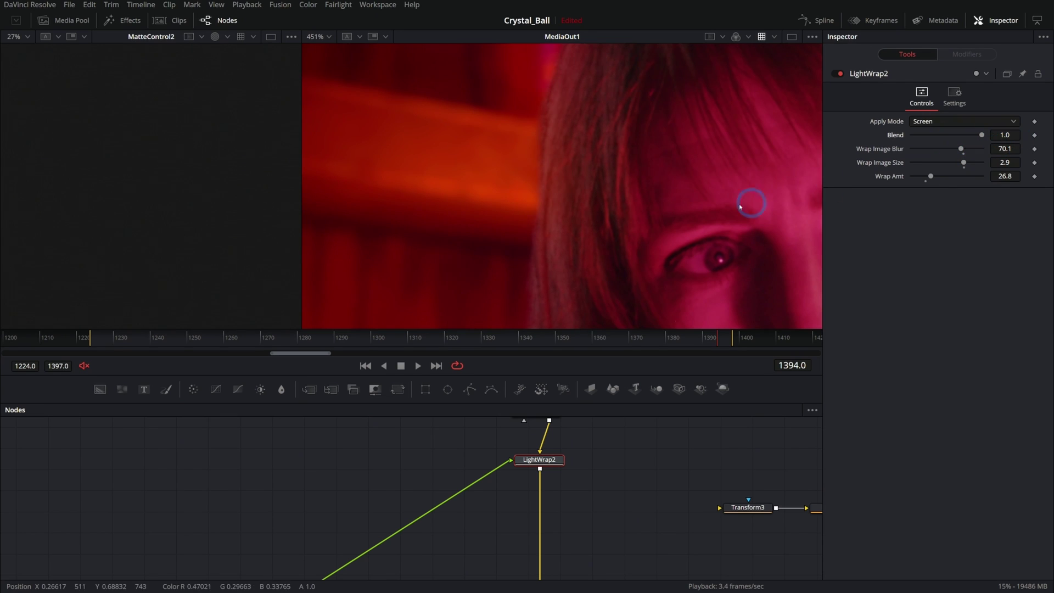
pyautogui.scroll(-5, 763, 241)
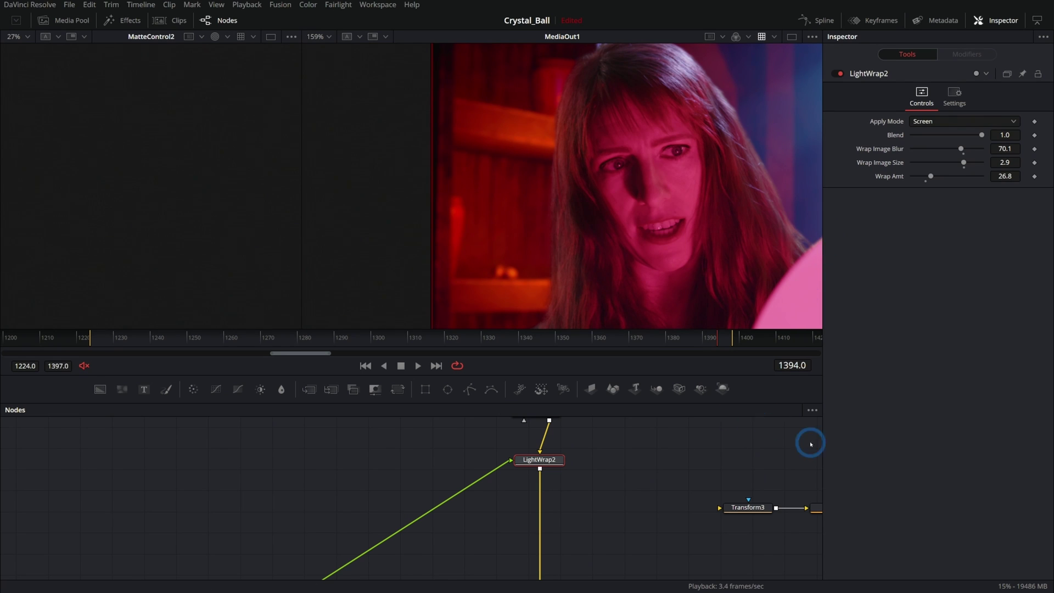
# Bypass LightWrap2 to compare the result with the original light-wrap nodes
pyautogui.moveTo(780, 453); pyautogui.dragTo(555, 449)
pyautogui.moveTo(699, 488); pyautogui.dragTo(577, 515)
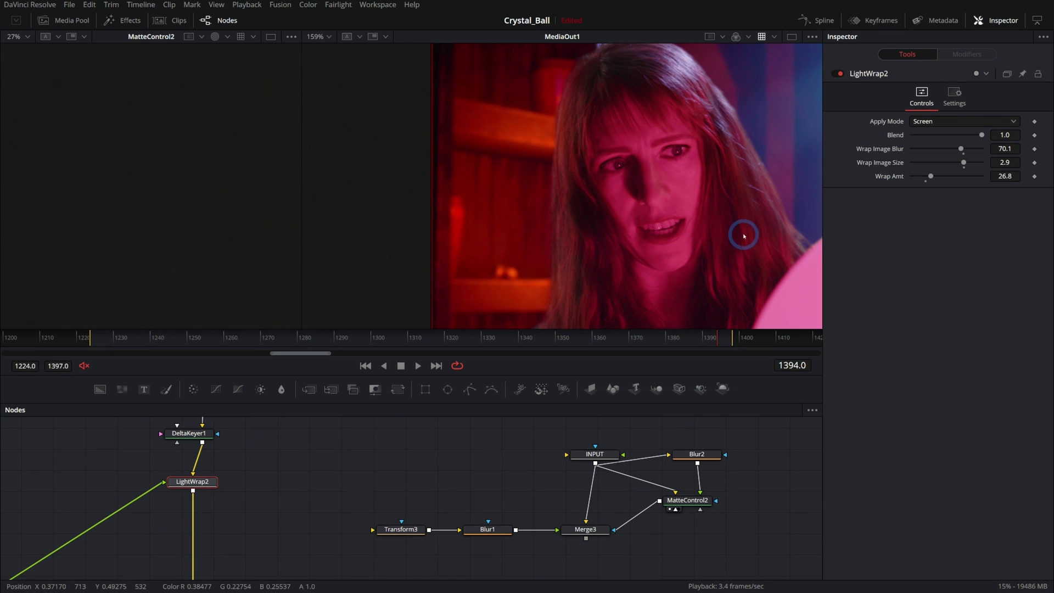
pyautogui.click(838, 74)
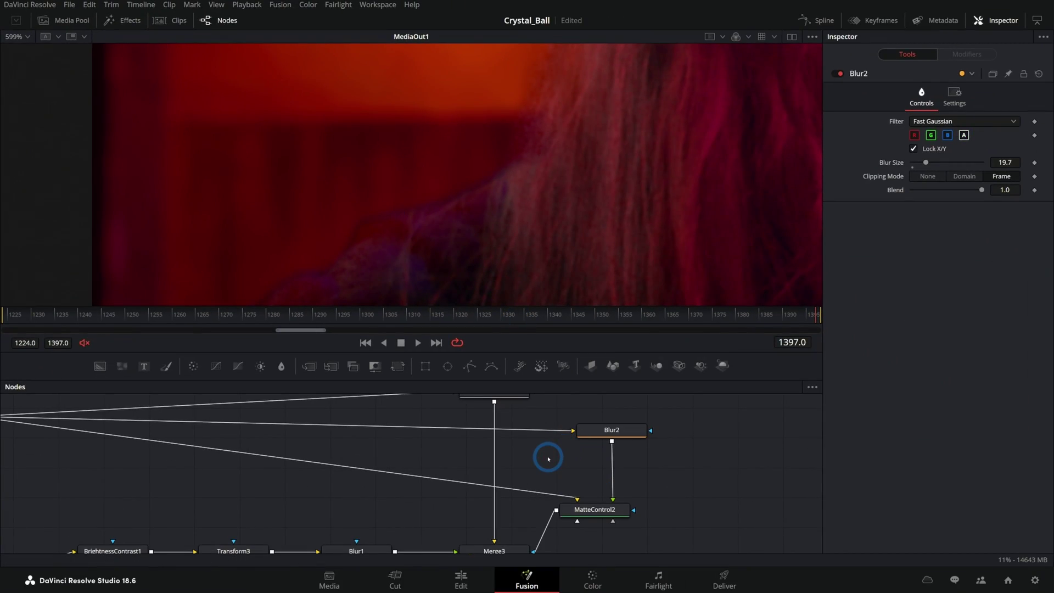
# Insert an Erode/Dilate node into the matte link feeding MatteControl2
pyautogui.hotkey('shift', 'space')
pyautogui.write('erode')
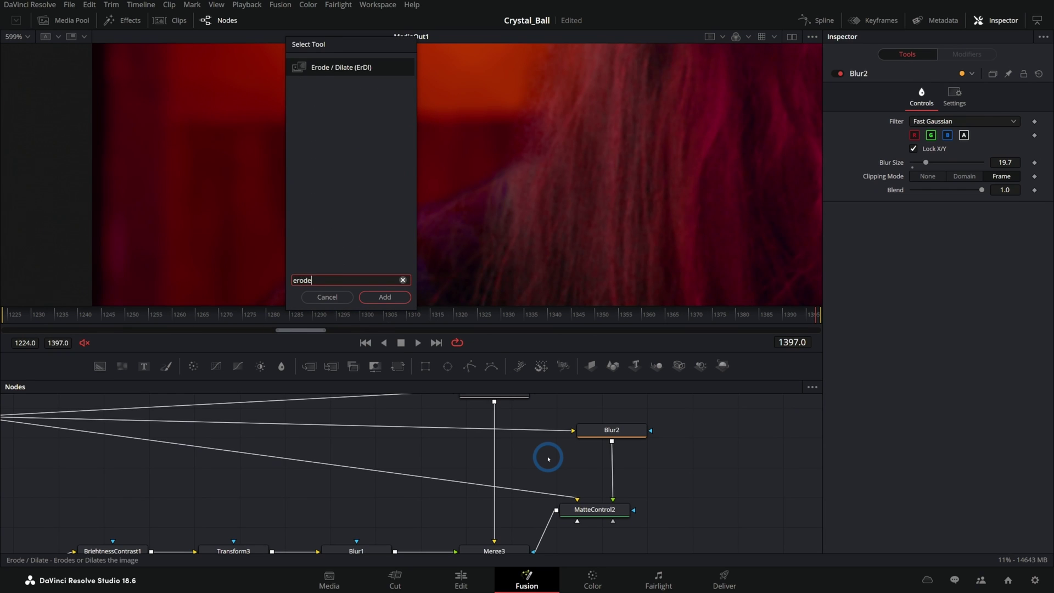
pyautogui.press('Return')
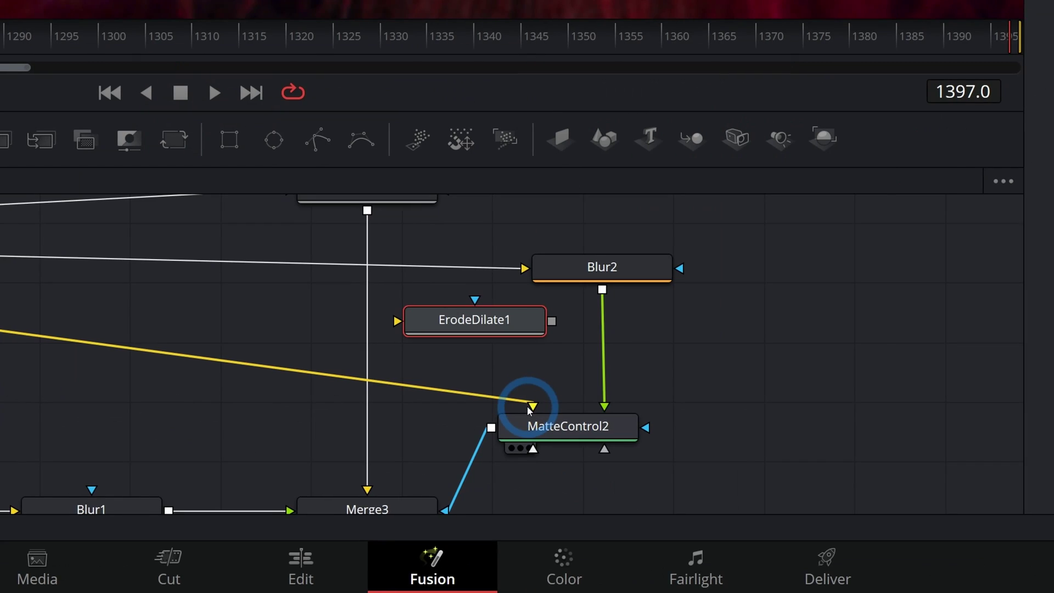
pyautogui.moveTo(529, 330); pyautogui.dragTo(515, 372)
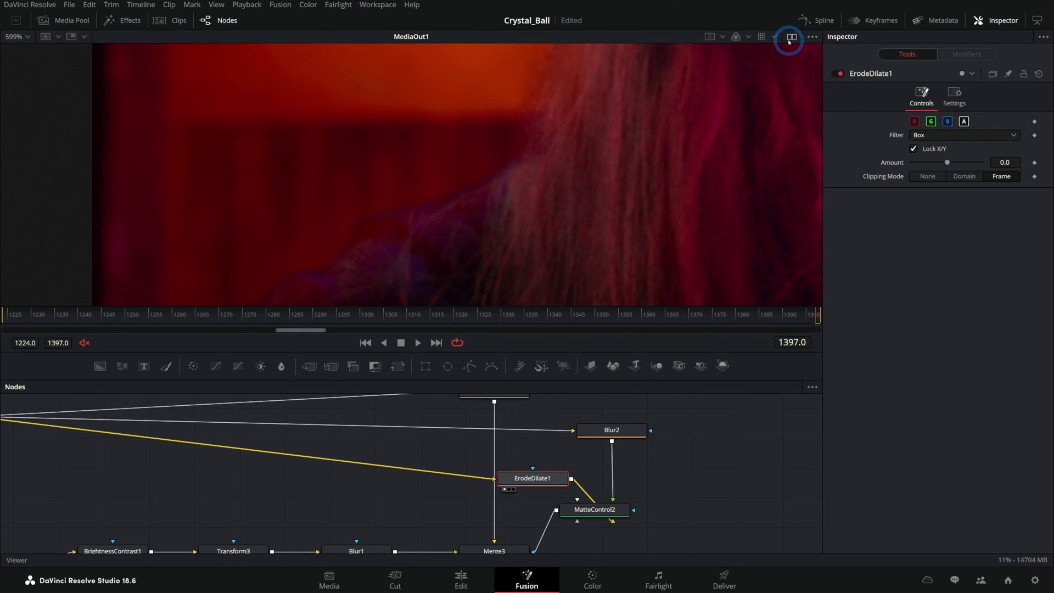
# Dilate the matte slightly by adjusting ErodeDilate1's Amount
pyautogui.click(790, 39)
pyautogui.scroll(5, 372, 188)
pyautogui.moveTo(946, 164)
pyautogui.mouseDown()
pyautogui.moveTo(957, 167)
pyautogui.moveTo(930, 170)
pyautogui.mouseUp()
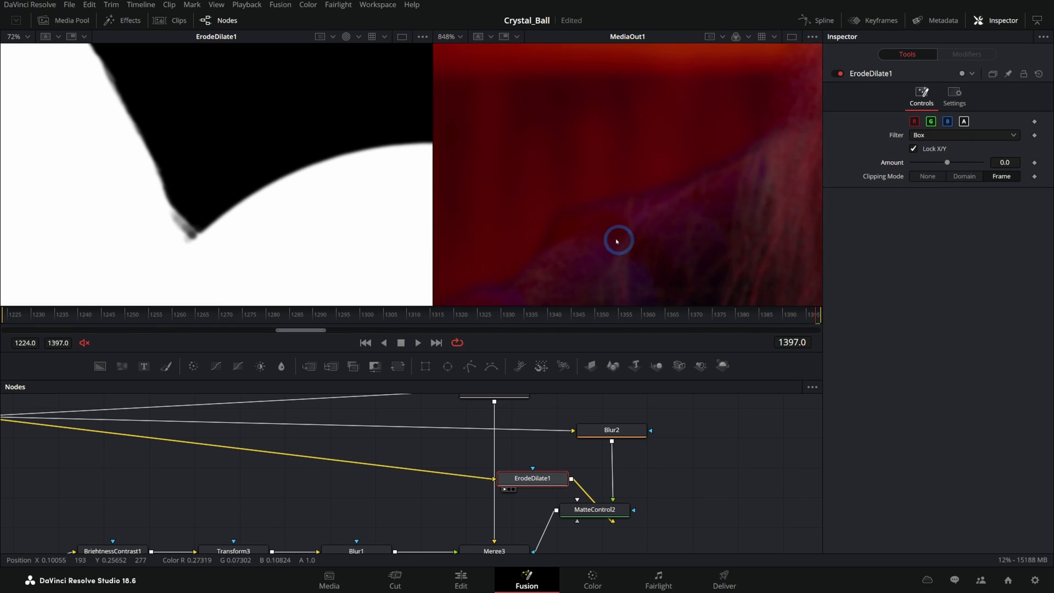
pyautogui.scroll(1, 612, 240)
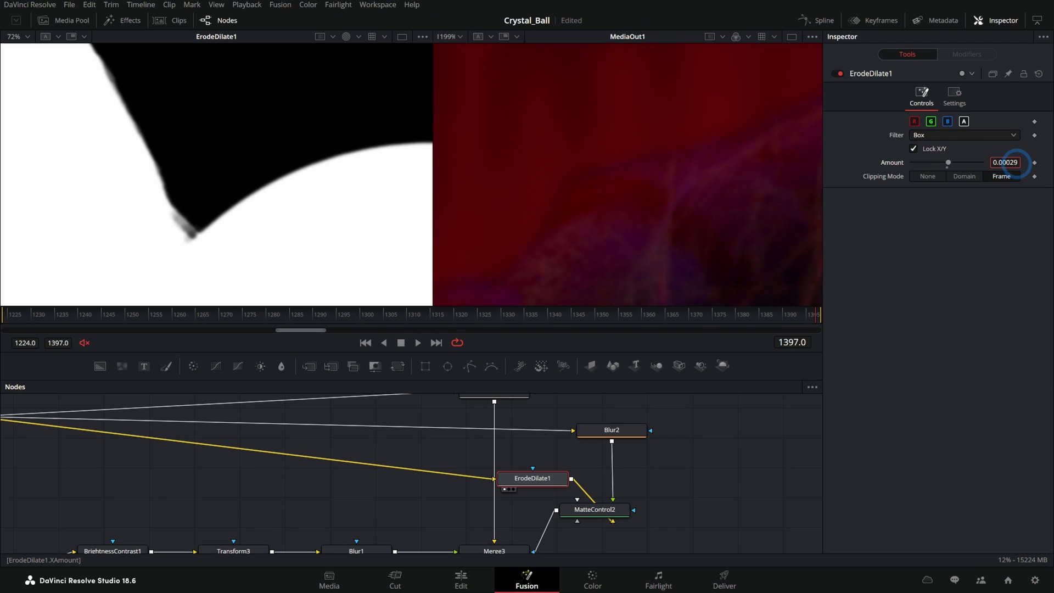
pyautogui.moveTo(1024, 163); pyautogui.dragTo(1028, 164)
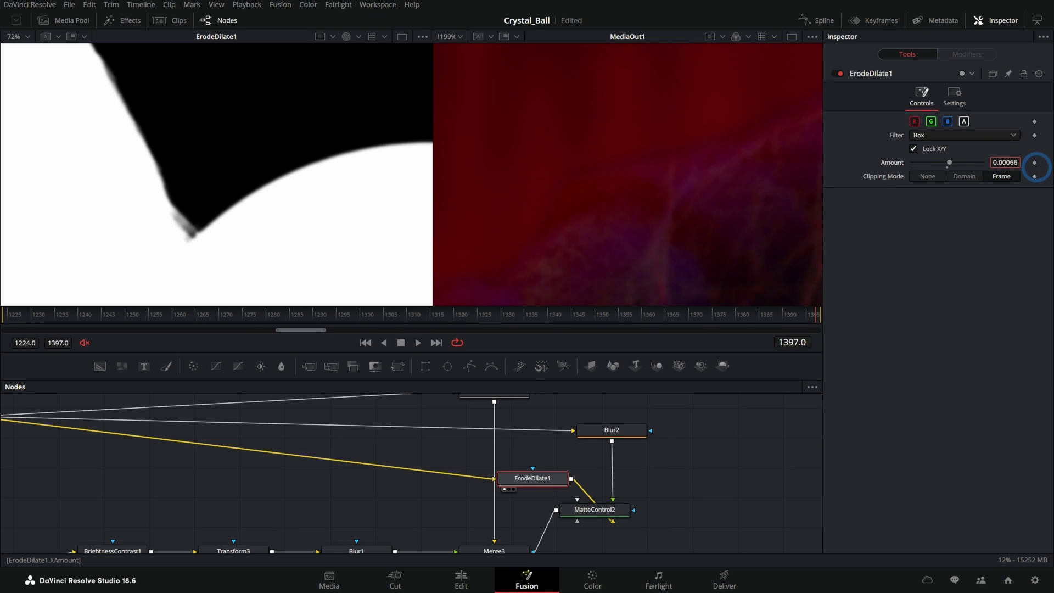
pyautogui.moveTo(1039, 168); pyautogui.dragTo(1016, 163)
pyautogui.click(996, 177)
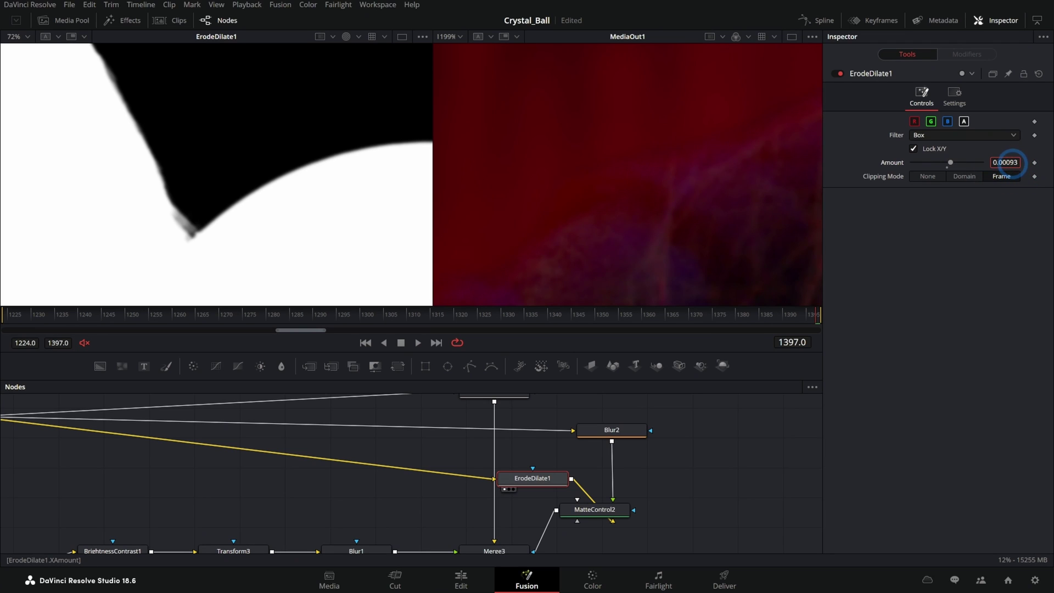
# Settle ErodeDilate1's Amount at about 0.00094, toggling it on and off to compare
pyautogui.click(840, 74)
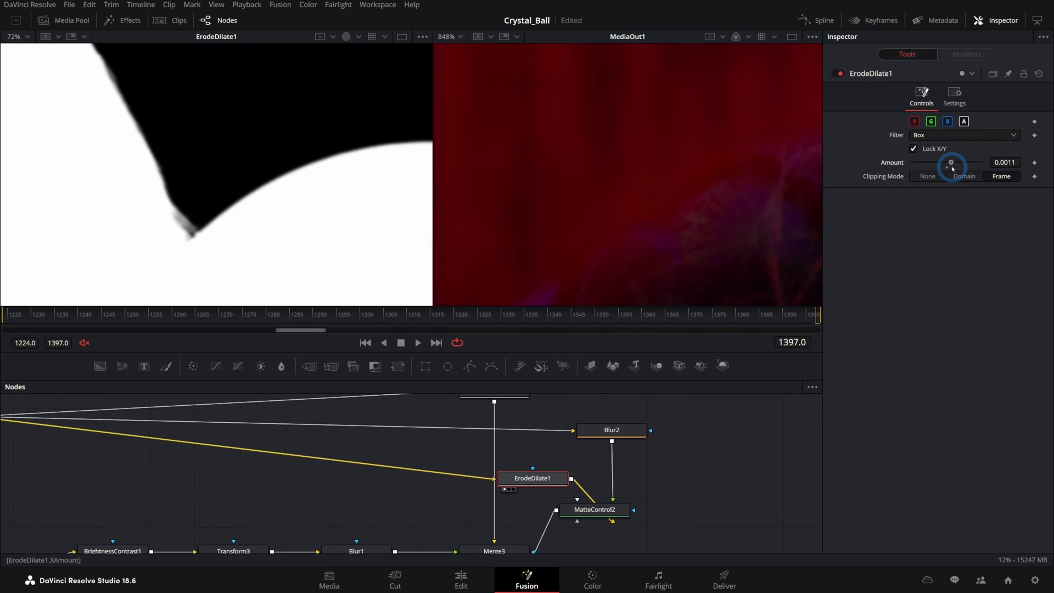
pyautogui.moveTo(951, 163); pyautogui.dragTo(951, 168)
pyautogui.scroll(-2, 687, 200)
pyautogui.moveTo(685, 200); pyautogui.dragTo(655, 228)
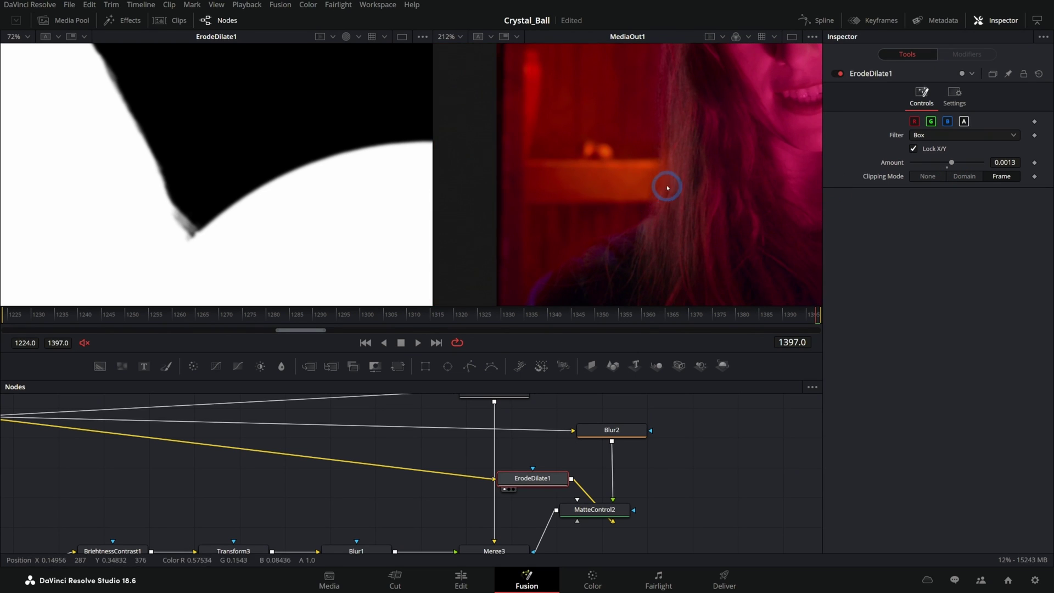
pyautogui.click(841, 74)
pyautogui.click(841, 74)
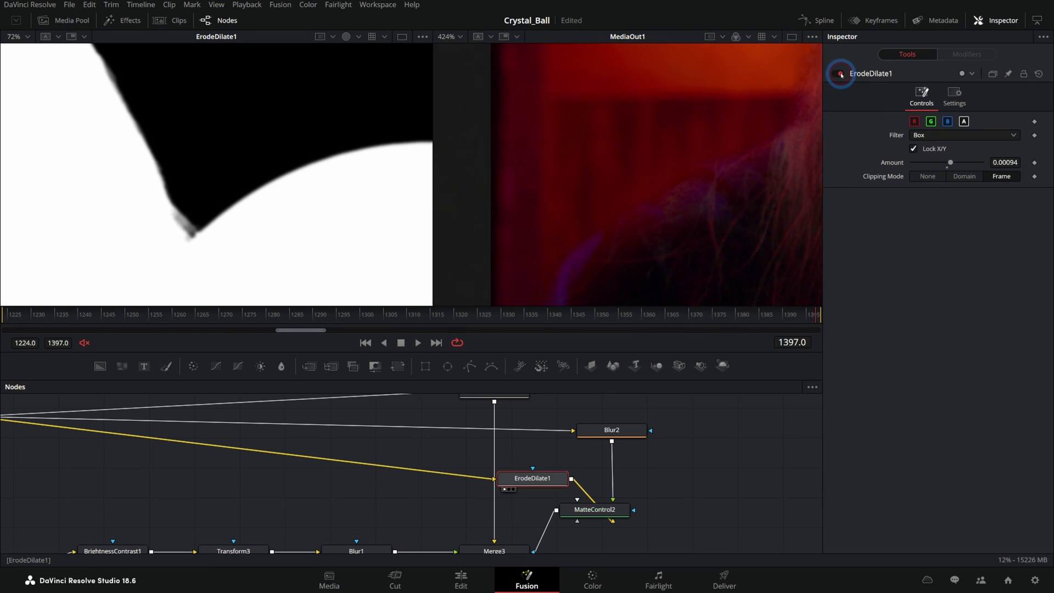
pyautogui.click(841, 75)
pyautogui.click(840, 74)
pyautogui.click(841, 74)
pyautogui.click(841, 74)
pyautogui.scroll(-2, 713, 184)
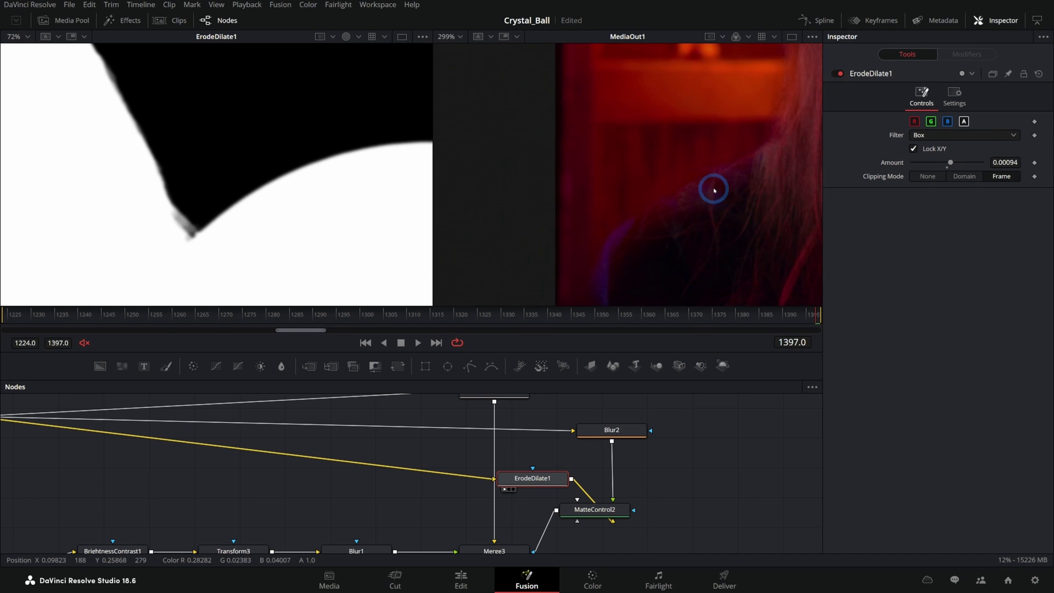